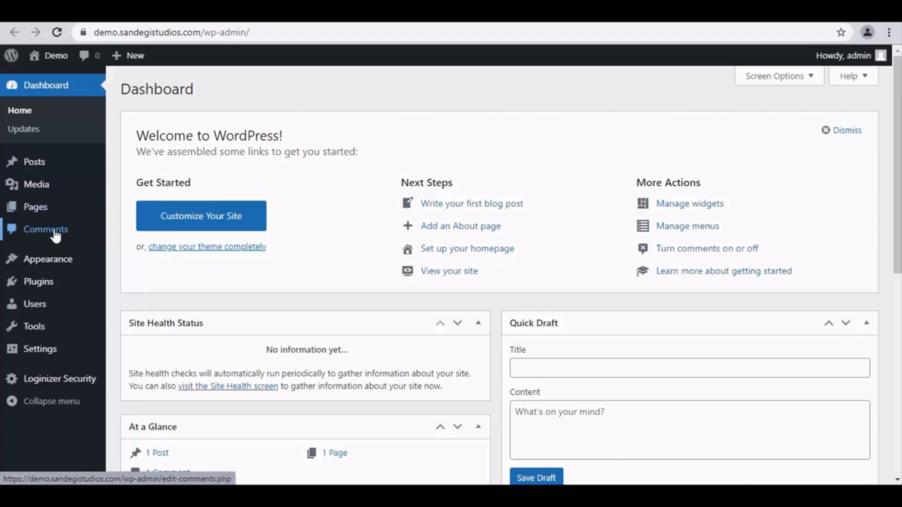
mouse_move(65, 258)
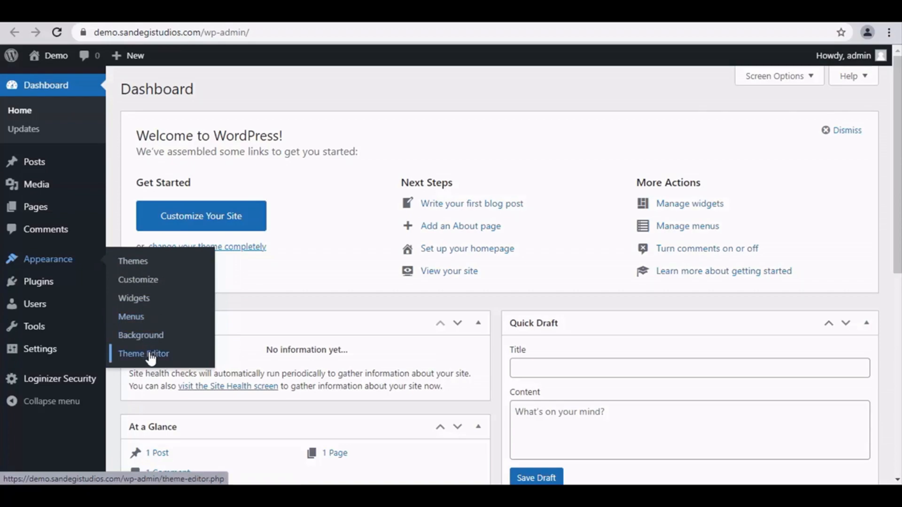
mouse_move(60, 283)
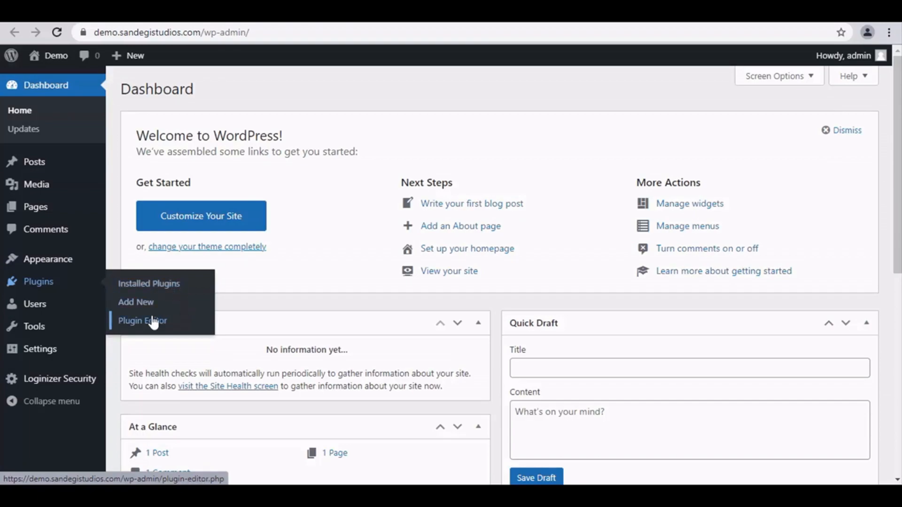
mouse_move(89, 312)
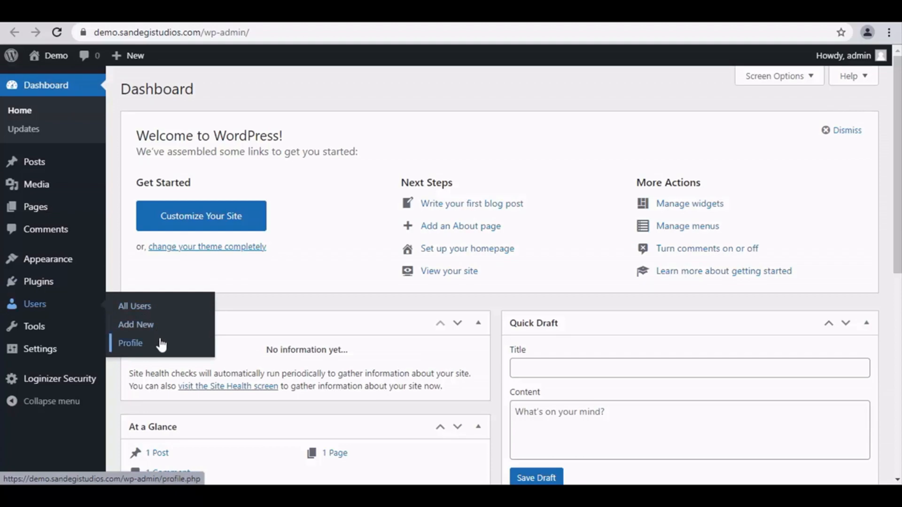
mouse_move(78, 333)
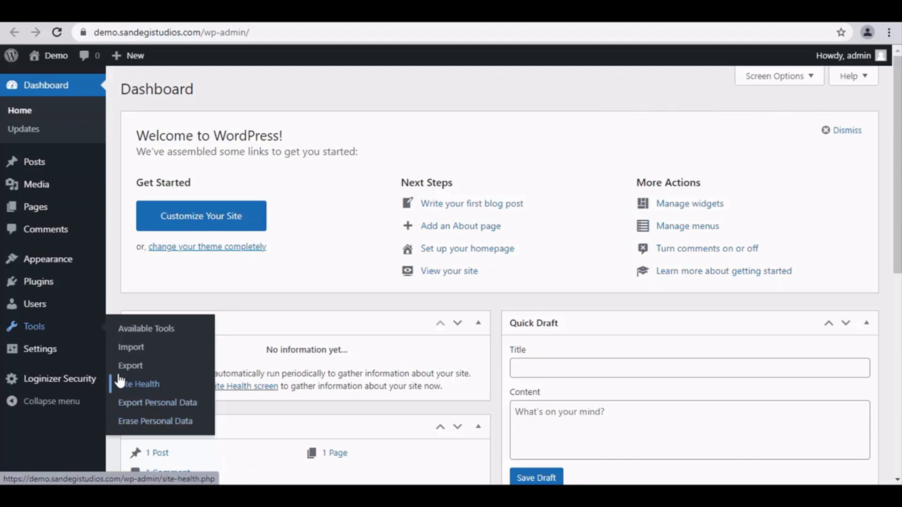
mouse_move(55, 354)
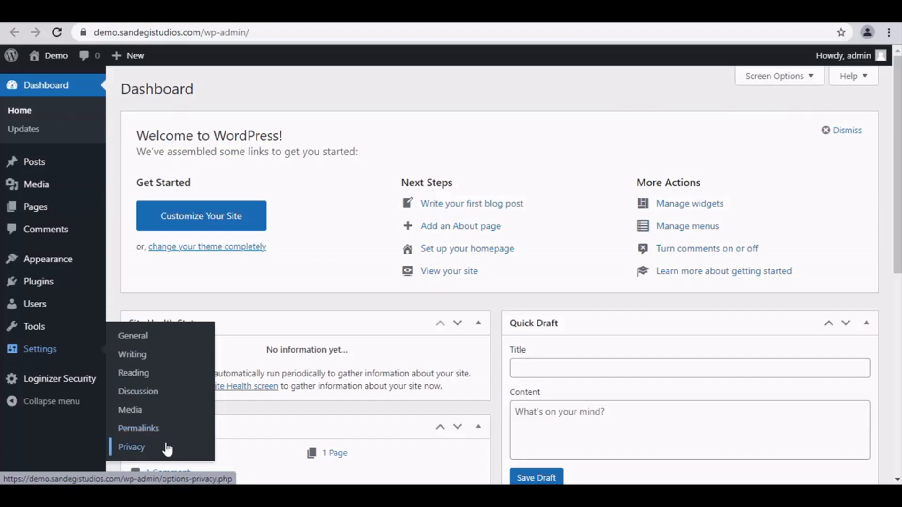
left_click(69, 402)
left_click(10, 356)
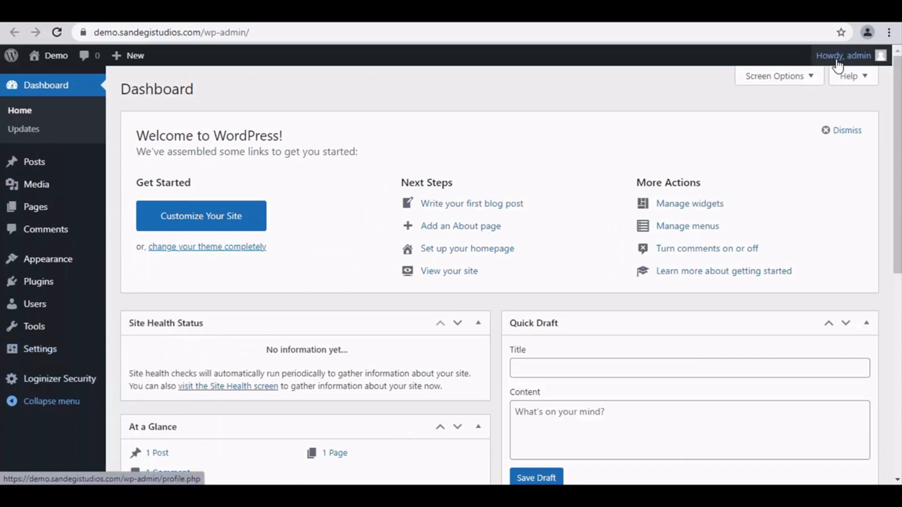
mouse_move(844, 60)
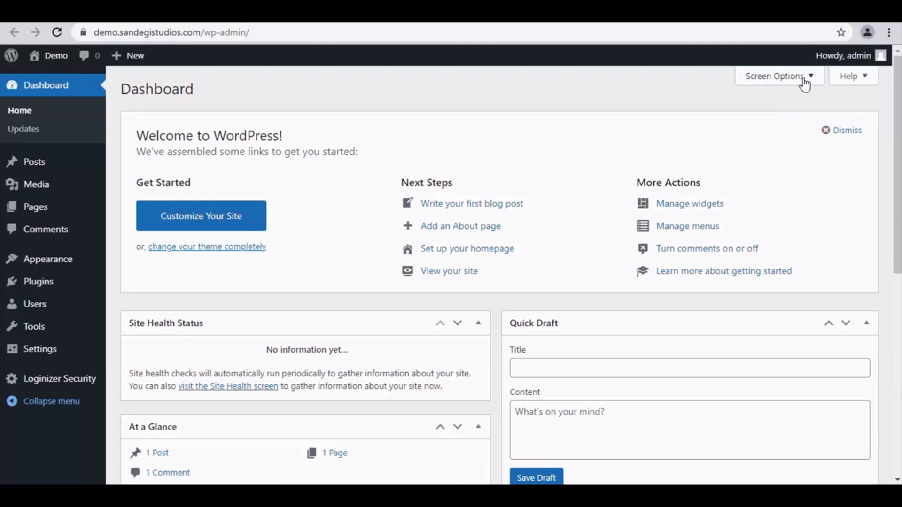
Step: Hide the Welcome panel through the dashboard's screen options
left_click(807, 77)
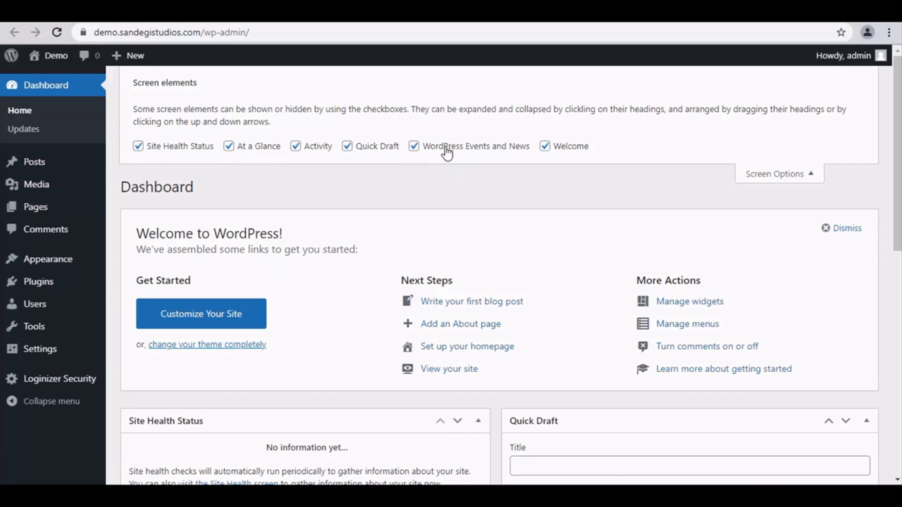
left_click(546, 147)
left_click(546, 147)
left_click(546, 146)
Step: Hide the WordPress Events and News panel, show it again, and close the screen options
left_click(414, 147)
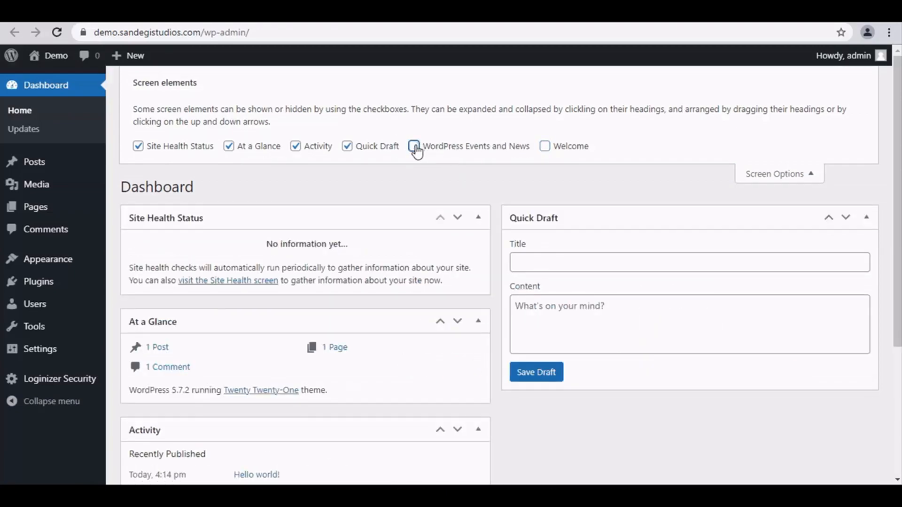
left_click(414, 146)
left_click(414, 146)
left_click(414, 146)
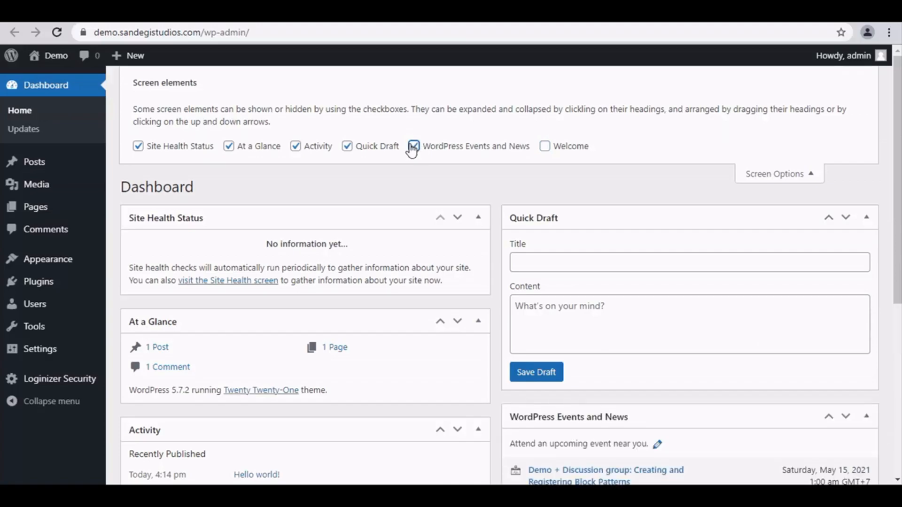
left_click(783, 174)
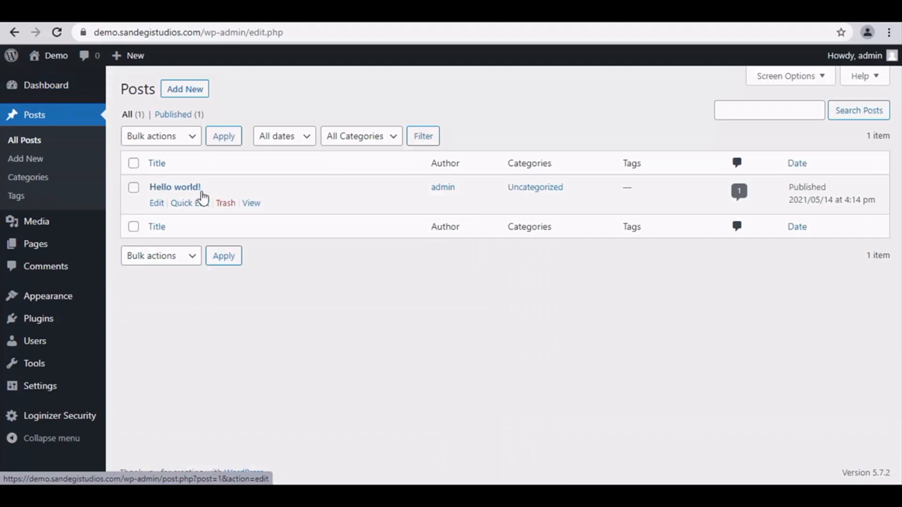
Step: Move the "Hello world!" post to the trash and delete it permanently
left_click(228, 207)
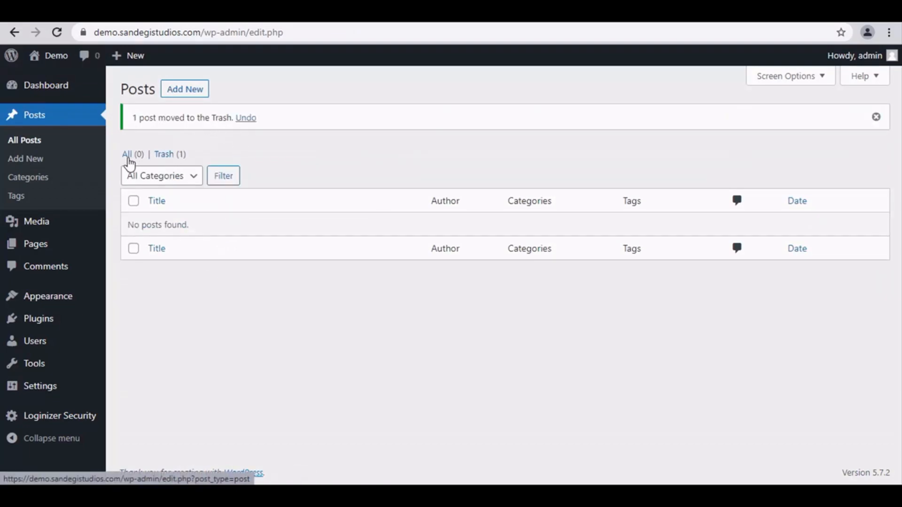
left_click(179, 159)
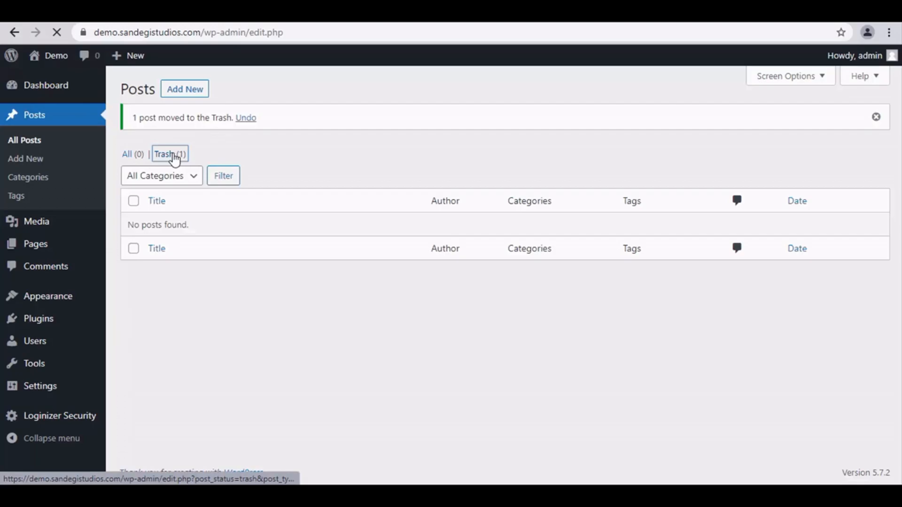
left_click(247, 204)
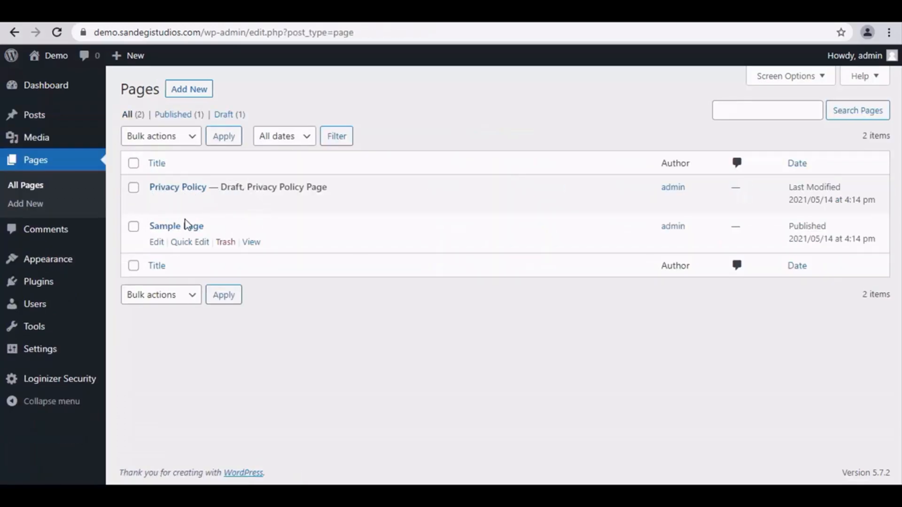
Step: Select both the Privacy Policy and Sample Page pages and move them to the trash as a bulk action
left_click(133, 164)
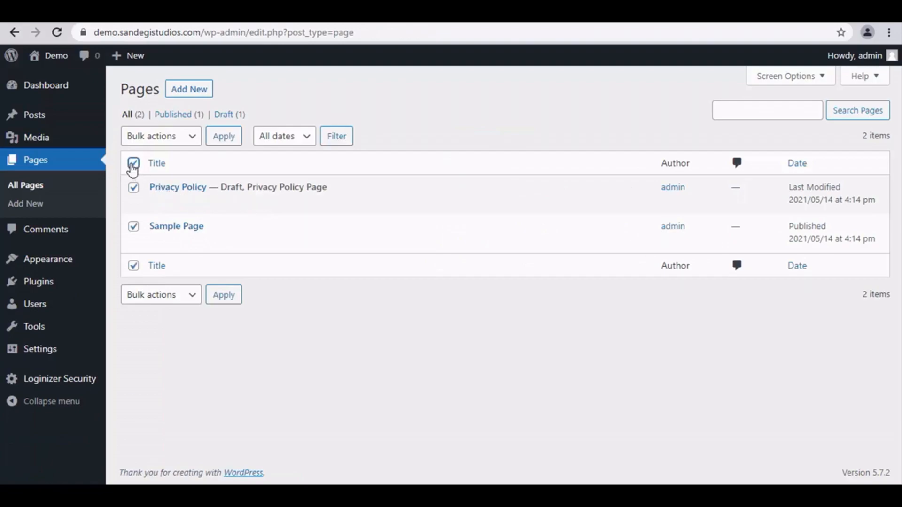
left_click(133, 164)
left_click(133, 188)
left_click(133, 226)
left_click(133, 187)
left_click(133, 226)
left_click(134, 187)
left_click(134, 226)
left_click(134, 187)
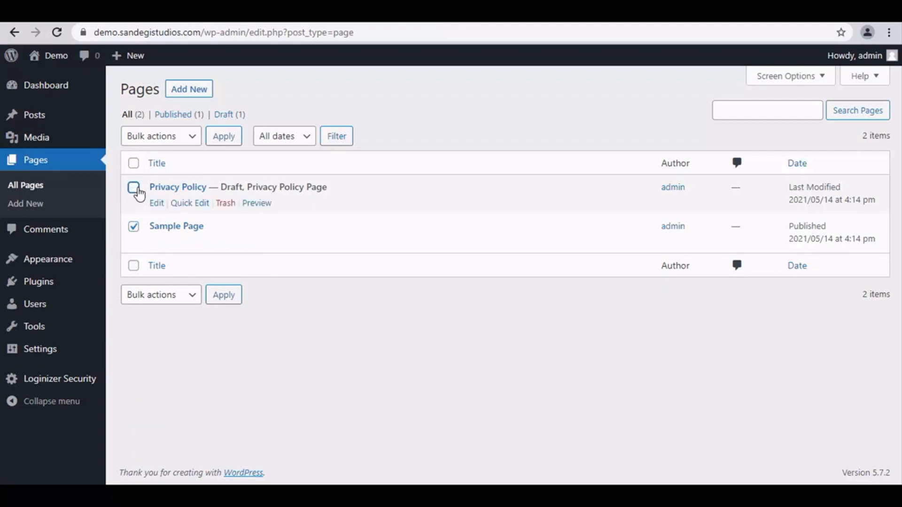
left_click(188, 296)
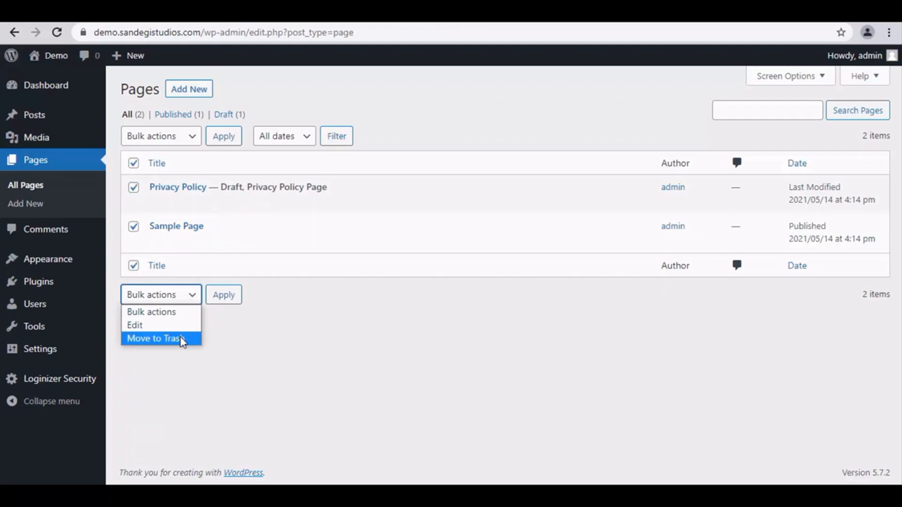
left_click(182, 340)
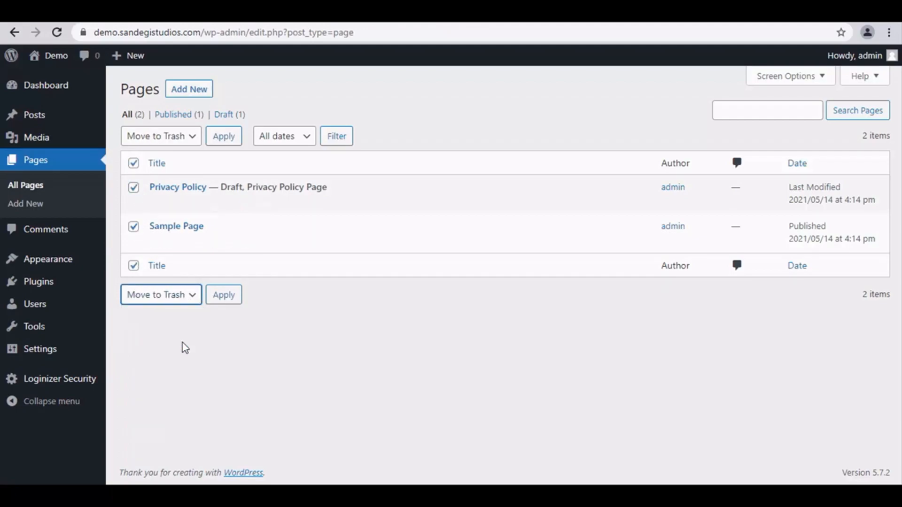
left_click(224, 294)
Step: Empty the pages trash to permanently delete the Privacy Policy and Sample Page pages
left_click(162, 157)
left_click(169, 294)
left_click(192, 337)
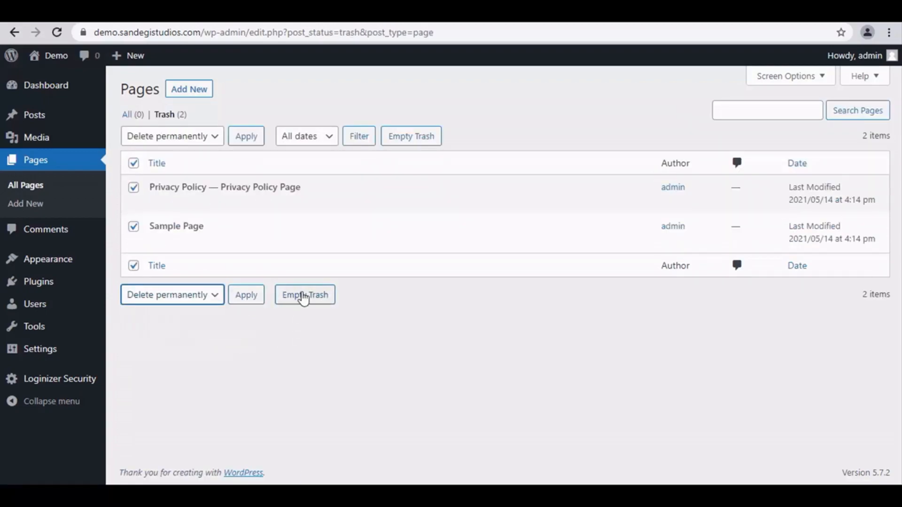
left_click(316, 301)
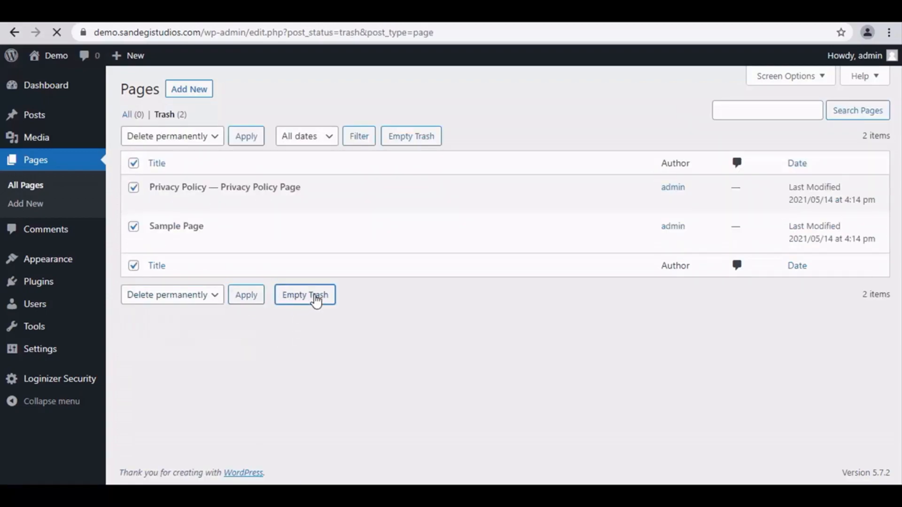
Step: Check the Comments, Posts and Pages lists for remaining default content, and return to the dashboard
left_click(90, 230)
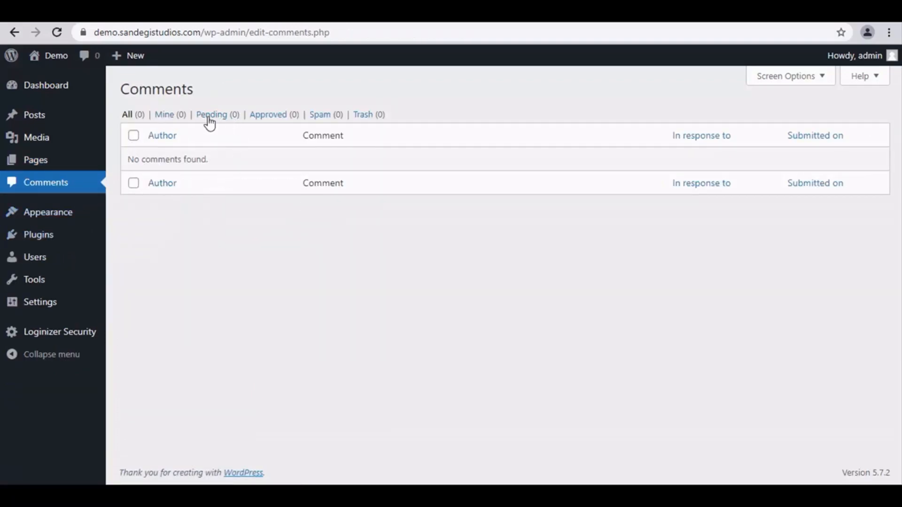
left_click(34, 115)
left_click(64, 245)
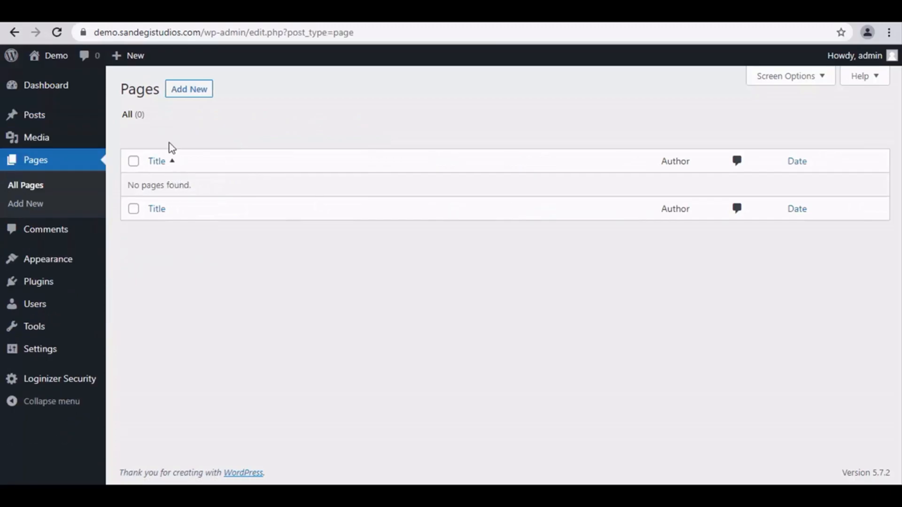
left_click(56, 86)
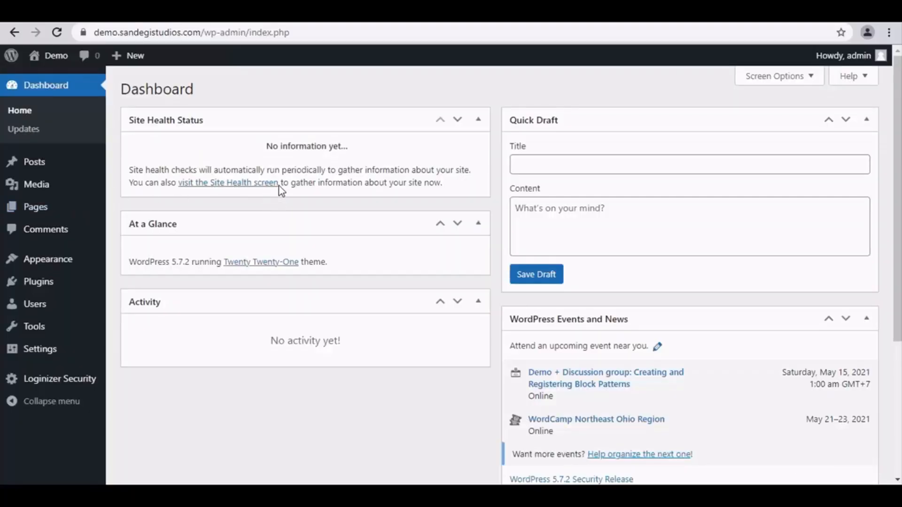
Step: Open a new post from the Posts list and examine its content area, format, categories, tags and featured image settings
mouse_move(66, 170)
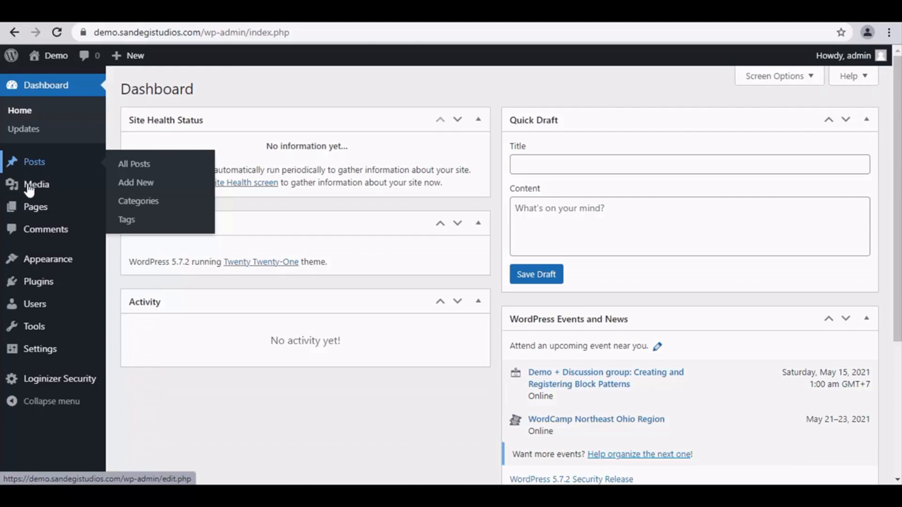
left_click(85, 169)
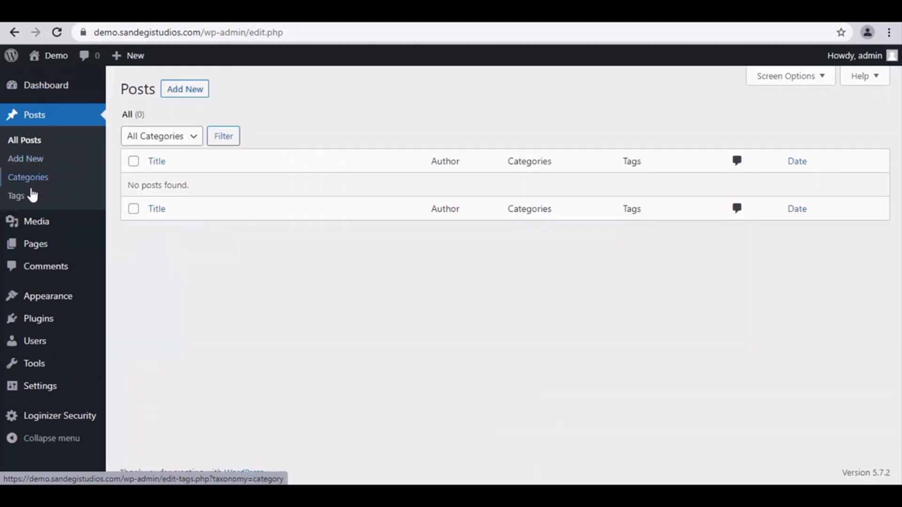
left_click(34, 201)
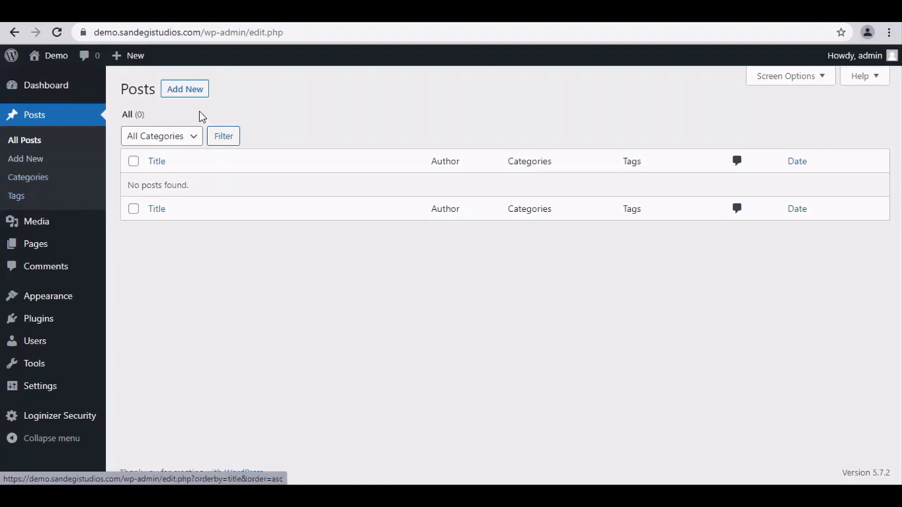
left_click(205, 92)
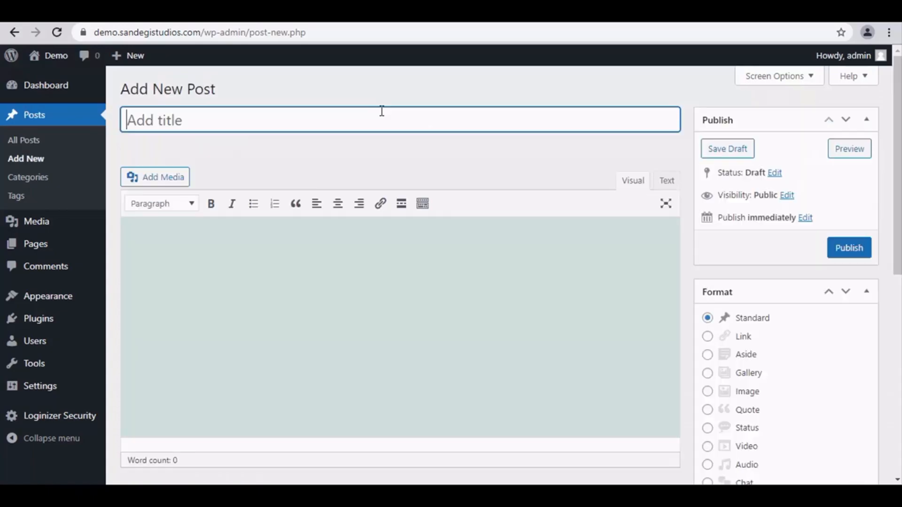
left_click(345, 271)
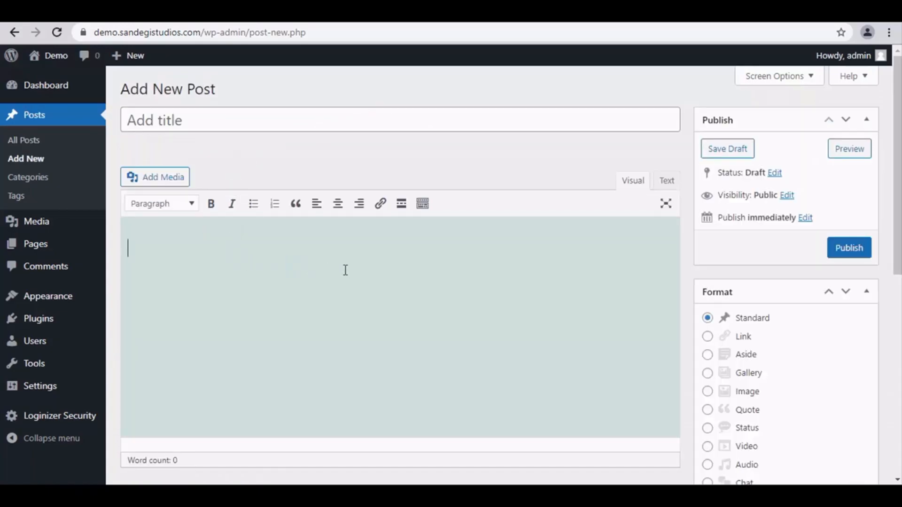
scroll(737, 278, "down", 5)
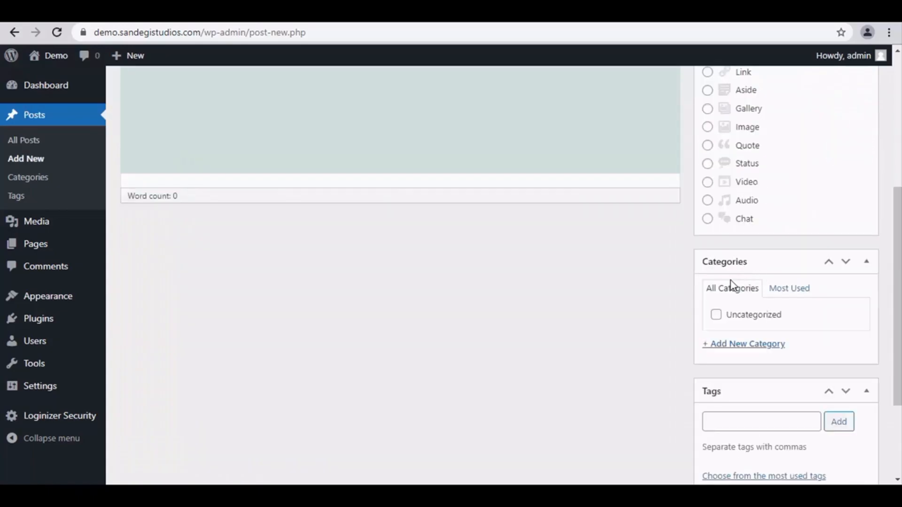
scroll(727, 348, "down", 3)
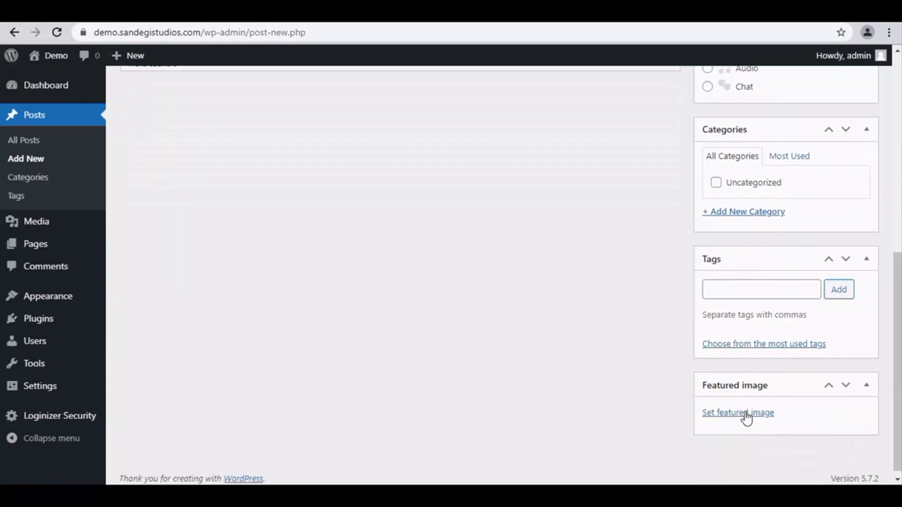
Step: Open a new page and examine its content area, publish, page attributes and featured image settings
left_click(36, 244)
left_click(44, 206)
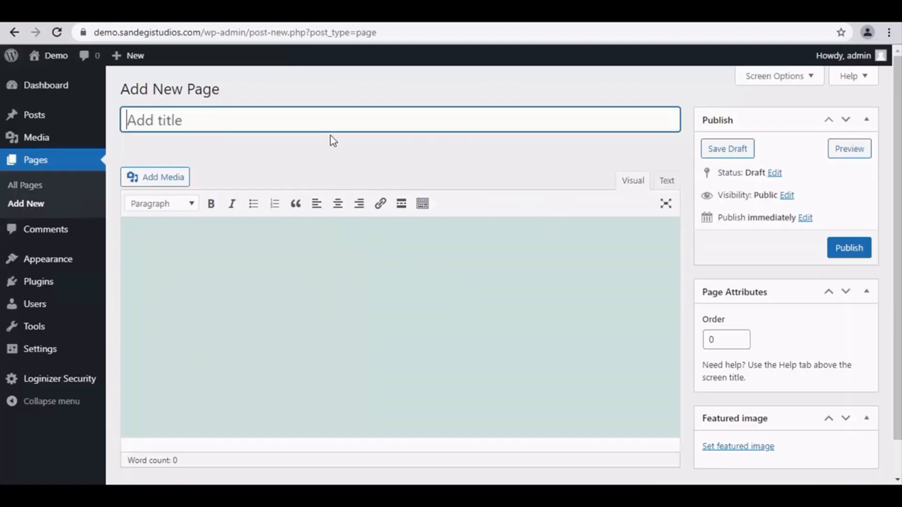
left_click(296, 269)
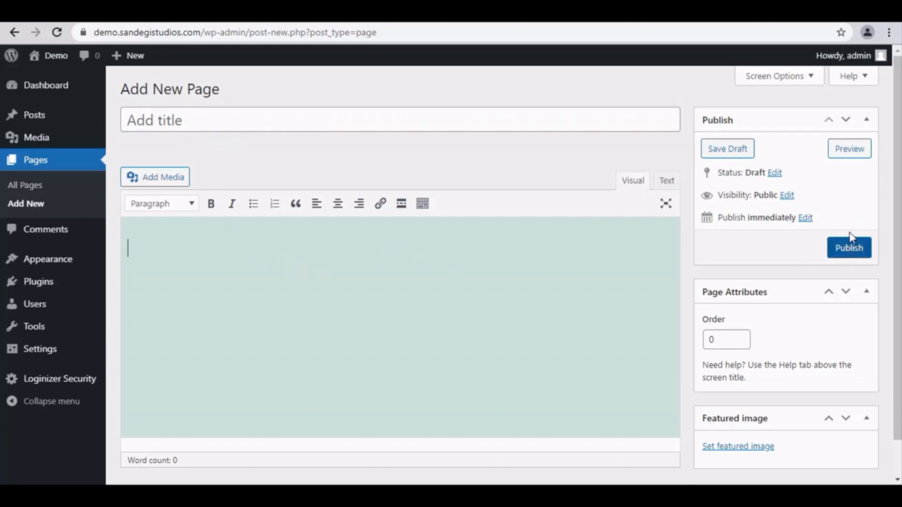
scroll(763, 335, "down", 1)
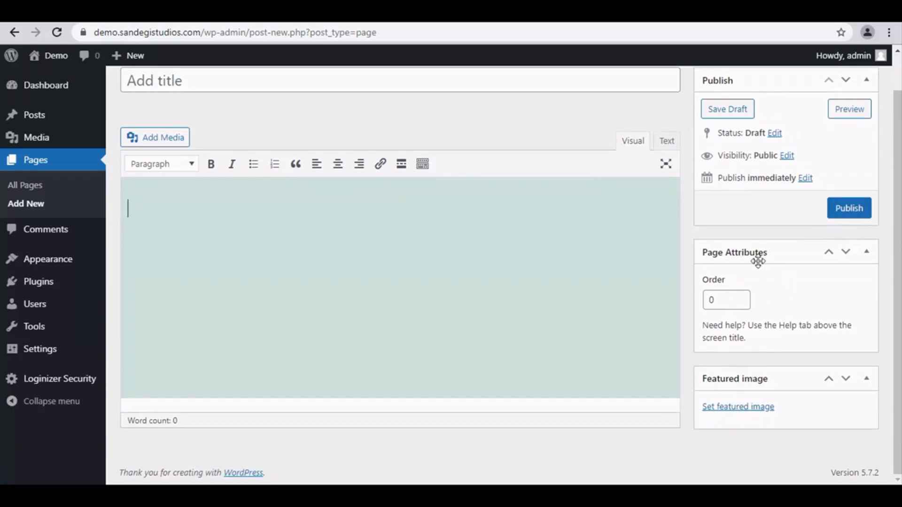
scroll(717, 286, "up", 1)
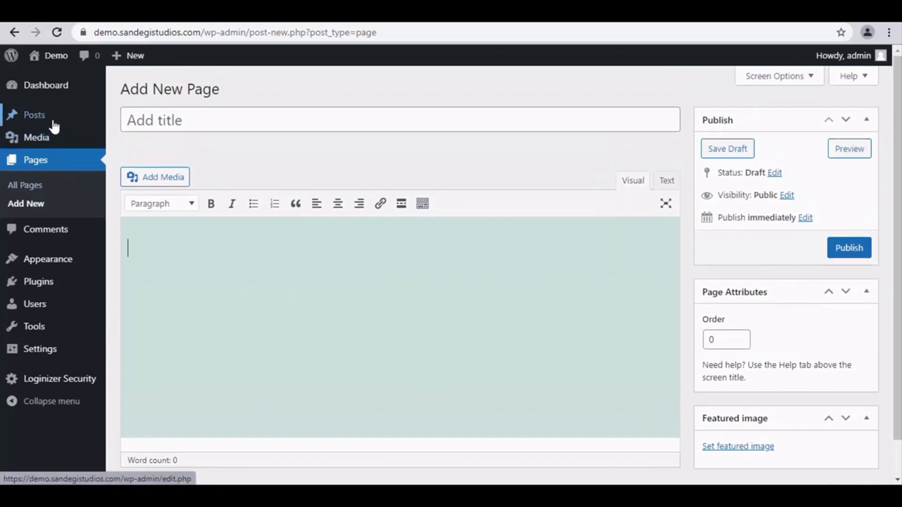
Step: Create a new post titled "Your Post Title Here" with the body text "Your high quality article"
mouse_move(54, 126)
left_click(148, 138)
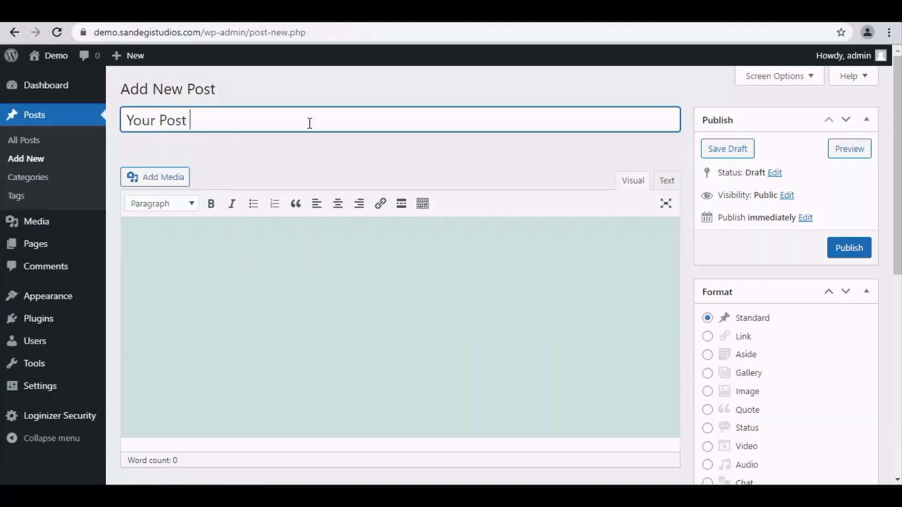
type("Ti")
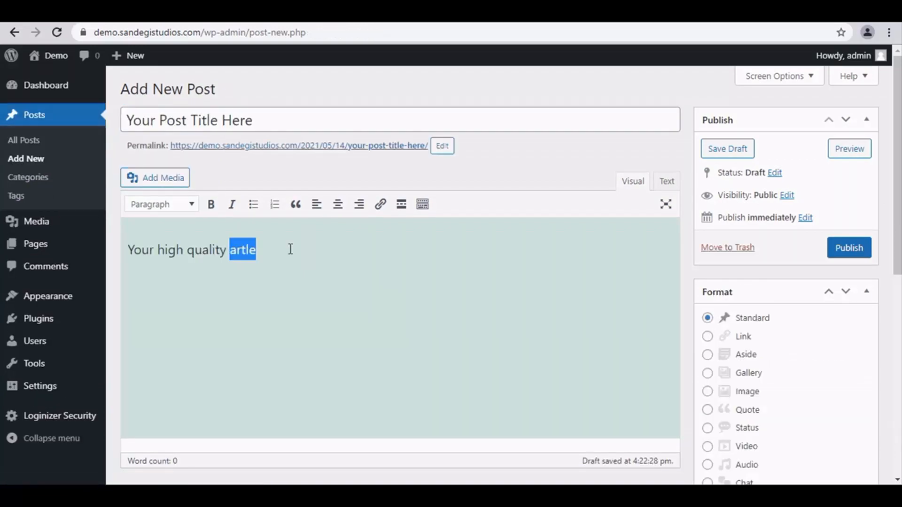
type("a")
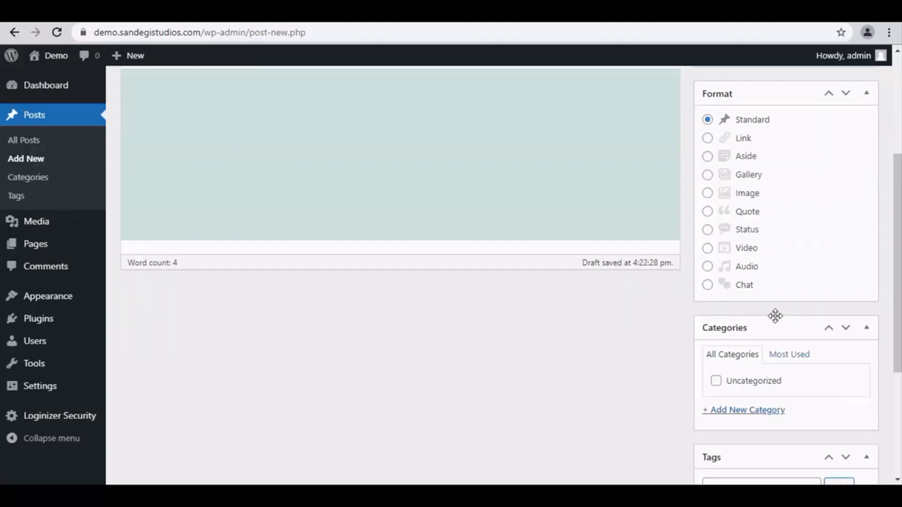
Step: Assign the Uncategorized category to the post and publish it, keeping the original publish date
scroll(764, 334, "down", 2)
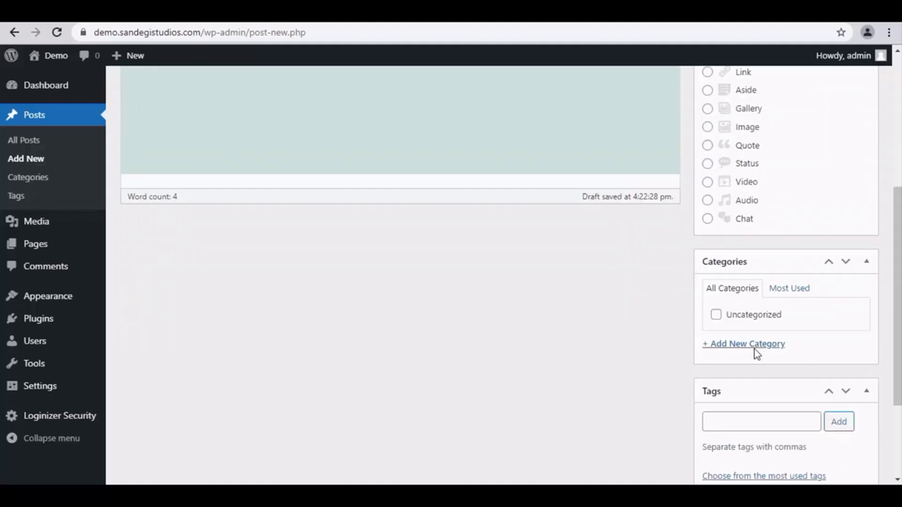
left_click(717, 316)
scroll(739, 417, "down", 3)
scroll(784, 213, "up", 8)
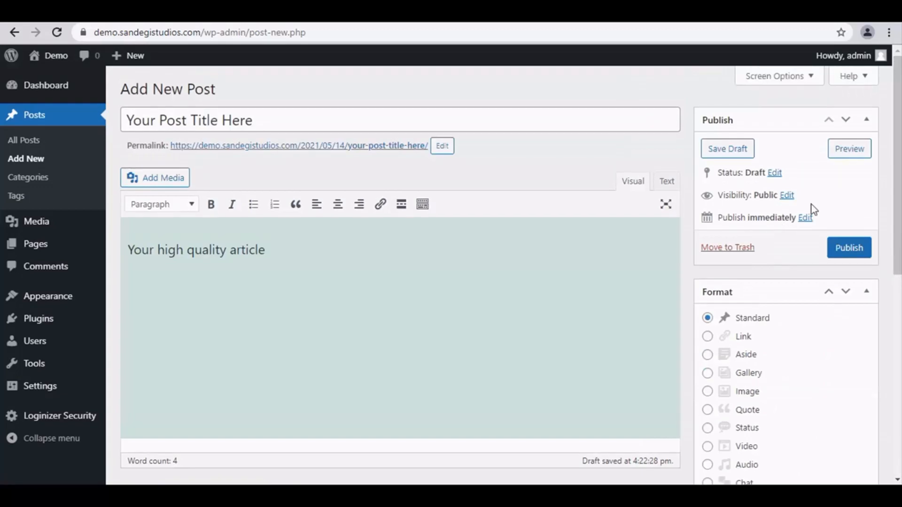
left_click(860, 254)
left_click(863, 257)
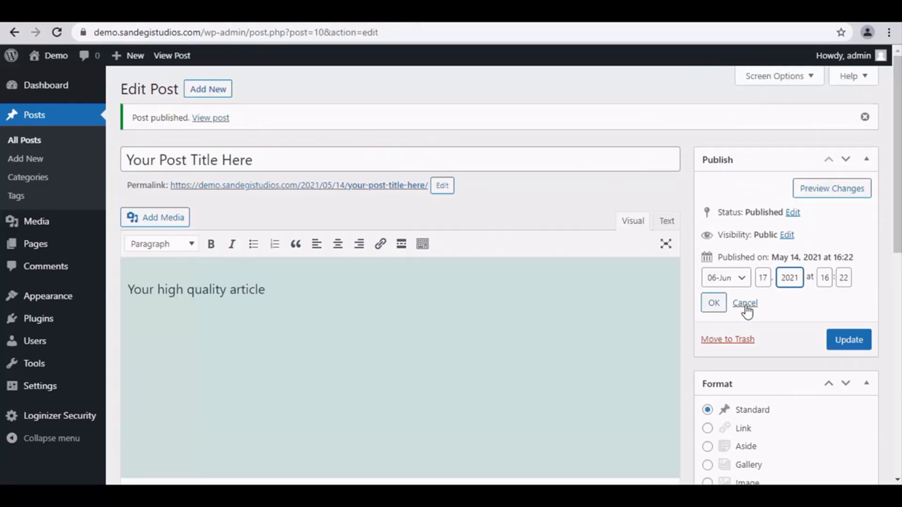
left_click(746, 305)
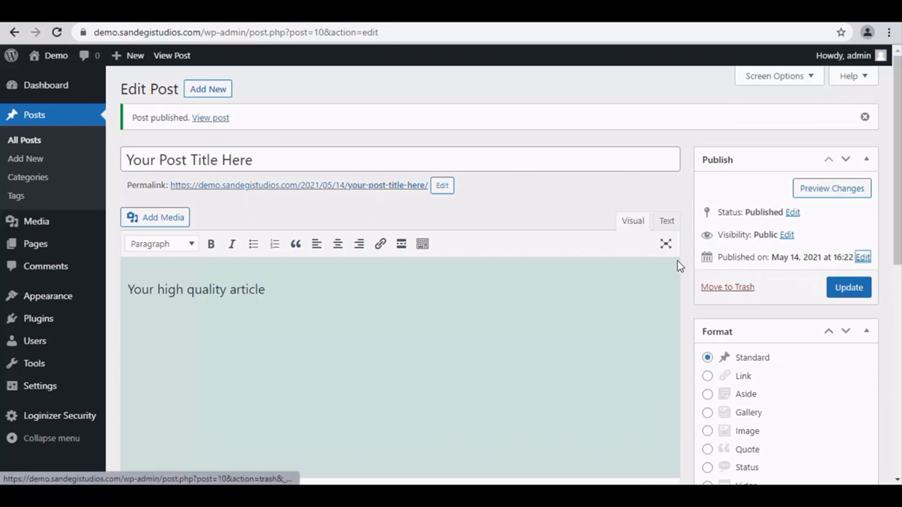
Step: Open the published post on the live site in a new tab and look over its layout
right_click(273, 189)
key("Escape")
left_click(297, 189)
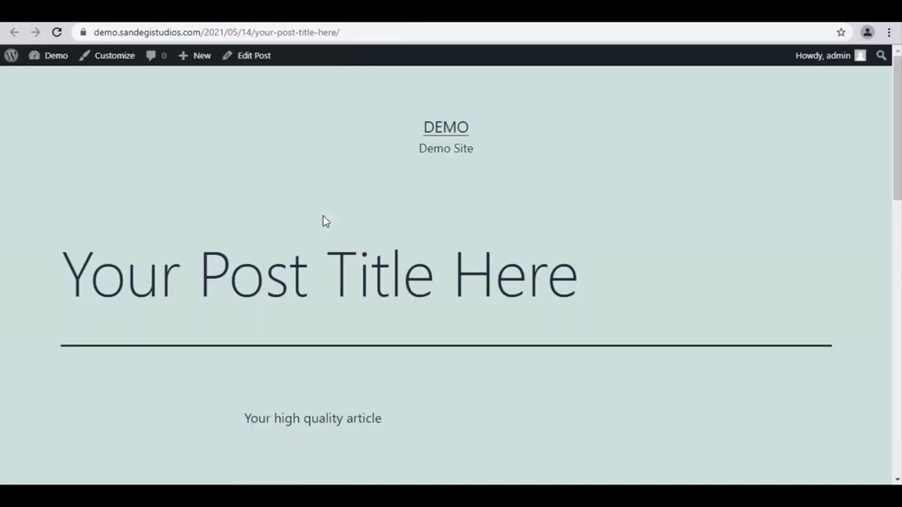
scroll(289, 243, "down", 1)
scroll(289, 242, "down", 1)
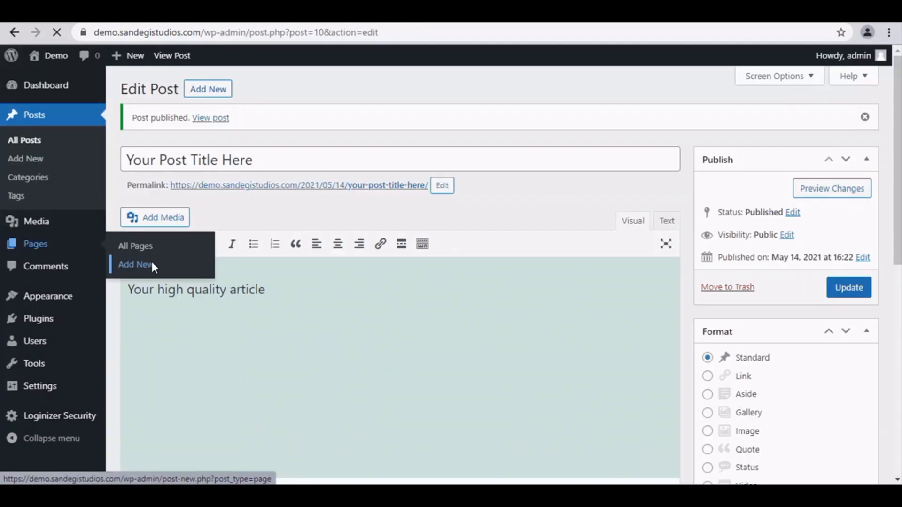
Step: Create and publish a new page titled "Contact Us" with the body text "Contact details"
left_click(124, 261)
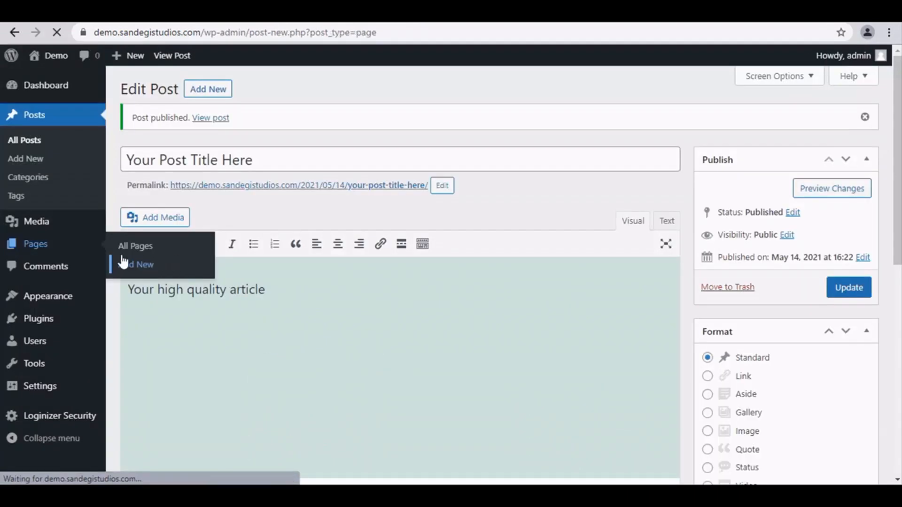
type("Contact Us")
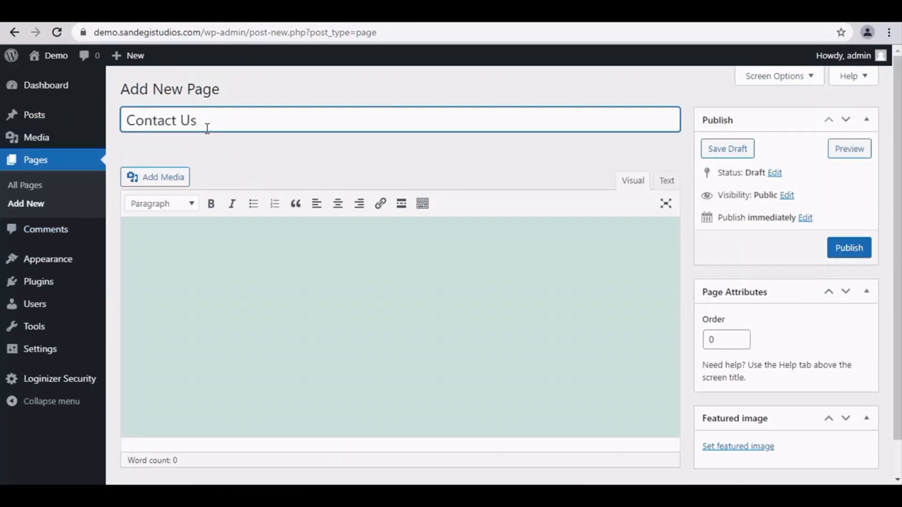
left_click(283, 273)
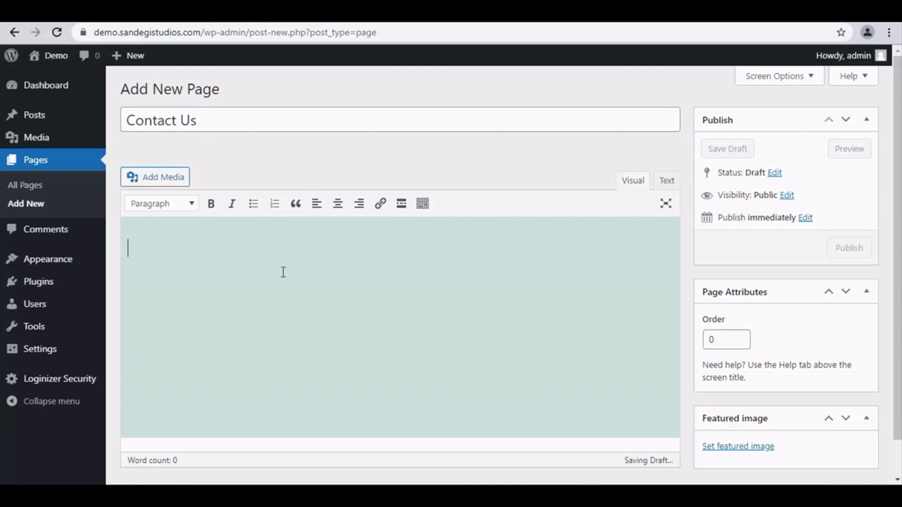
type("Conta")
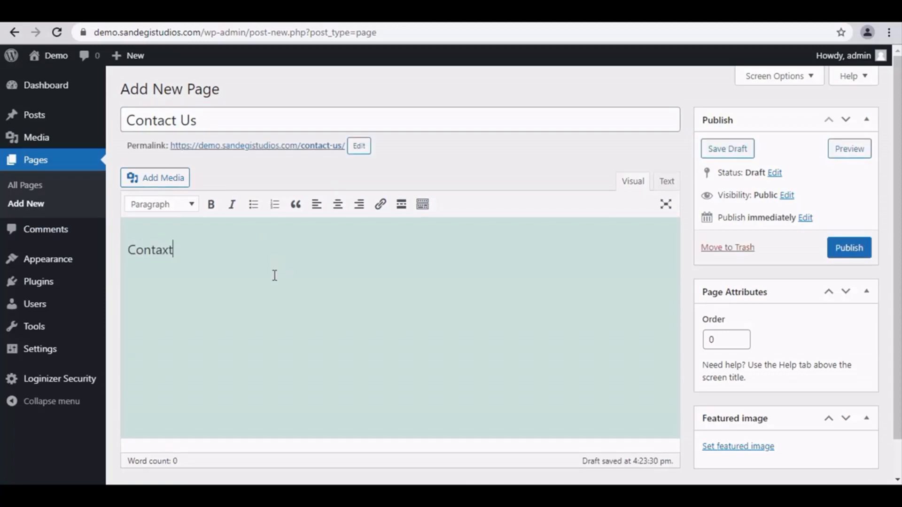
type("ct details")
left_click(805, 218)
left_click(745, 263)
left_click(867, 252)
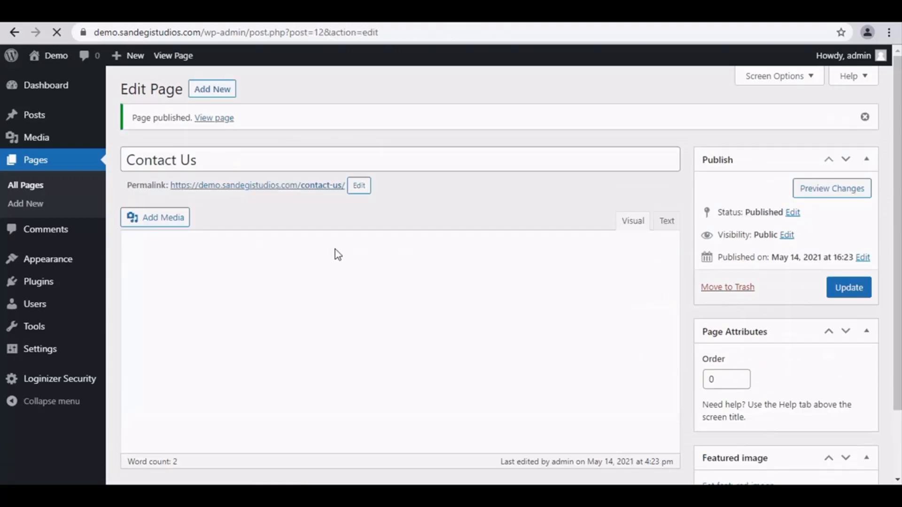
Step: Open the published Contact Us page on the live site and compare its layout with the post's date, category and comment form
right_click(215, 121)
key("Escape")
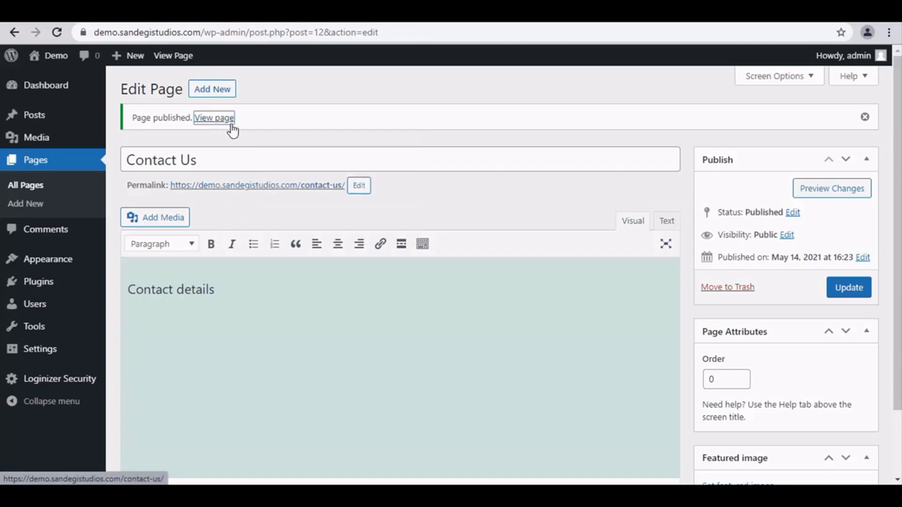
left_click(472, 18)
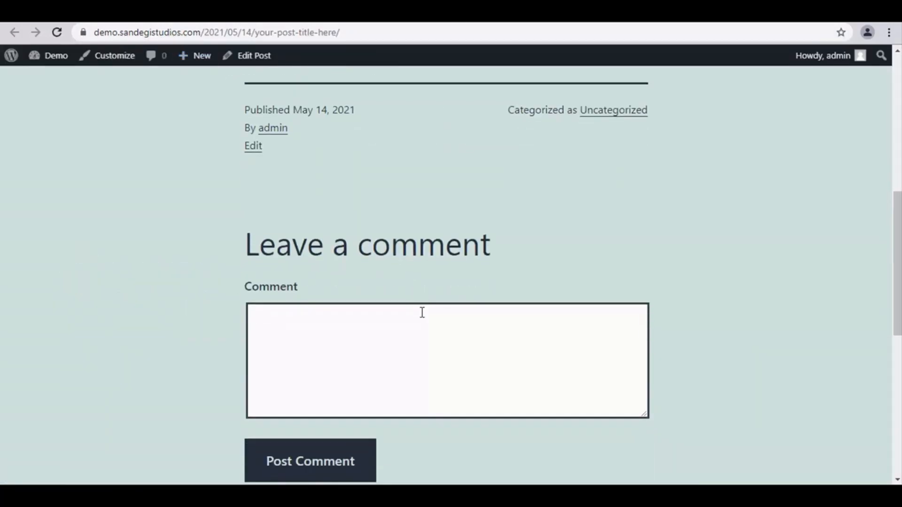
scroll(418, 271, "down", 3)
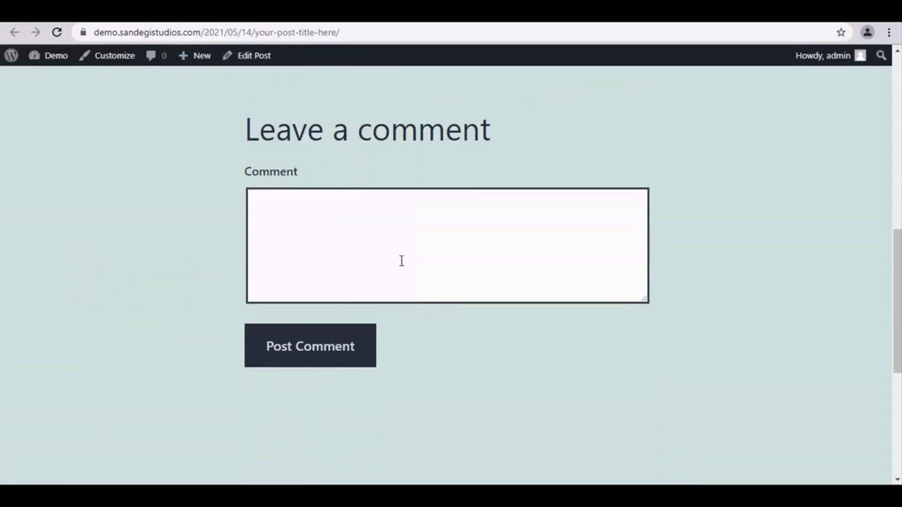
scroll(409, 301, "up", 5)
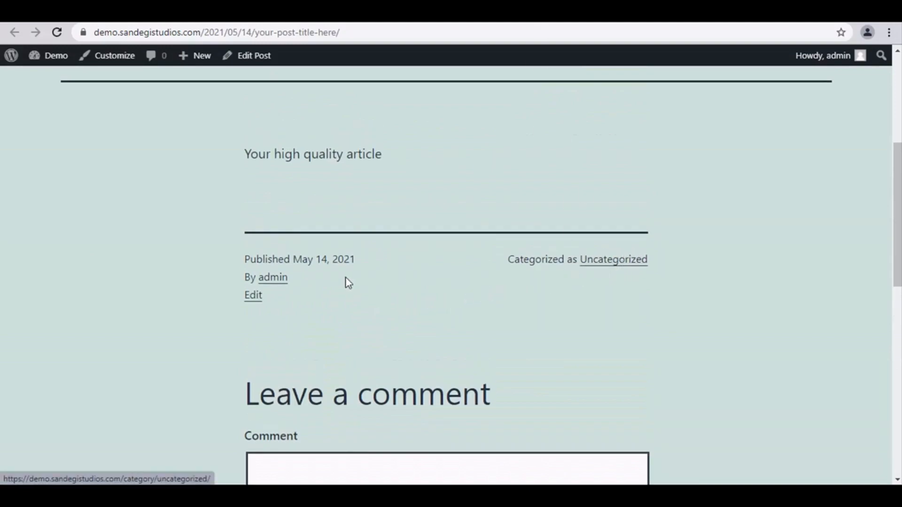
left_click(498, 17)
scroll(502, 287, "down", 4)
scroll(396, 273, "down", 4)
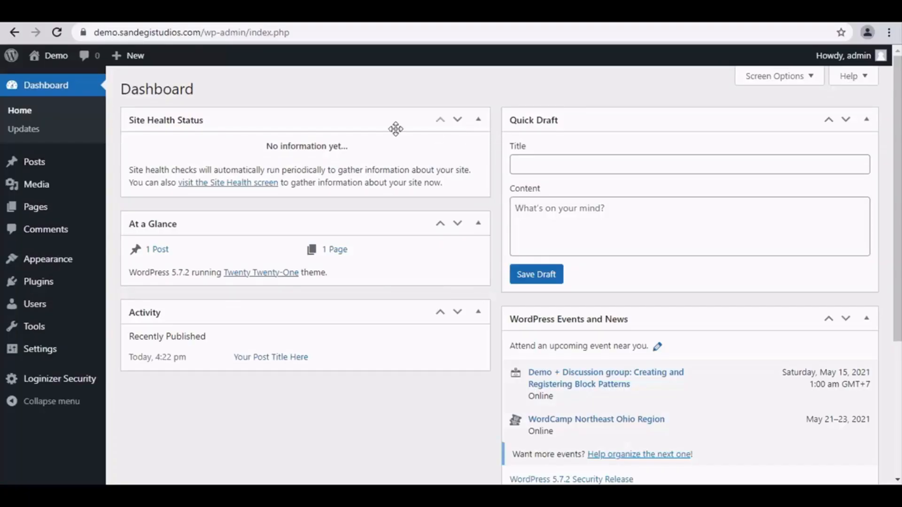
Step: Open the installed plugins list and read the description of the Classic Editor plugin
left_click(47, 282)
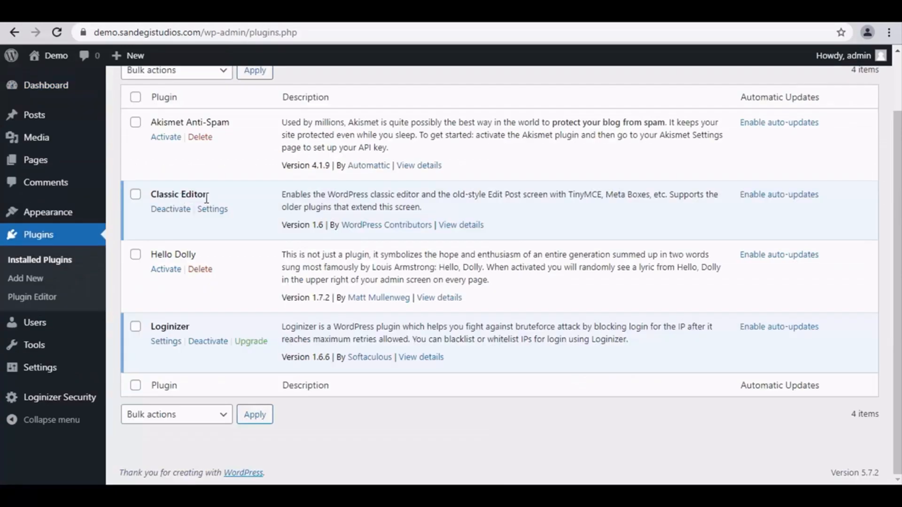
left_click_drag(281, 196, 511, 195)
left_click(439, 195)
left_click(613, 194)
scroll(549, 204, "up", 2)
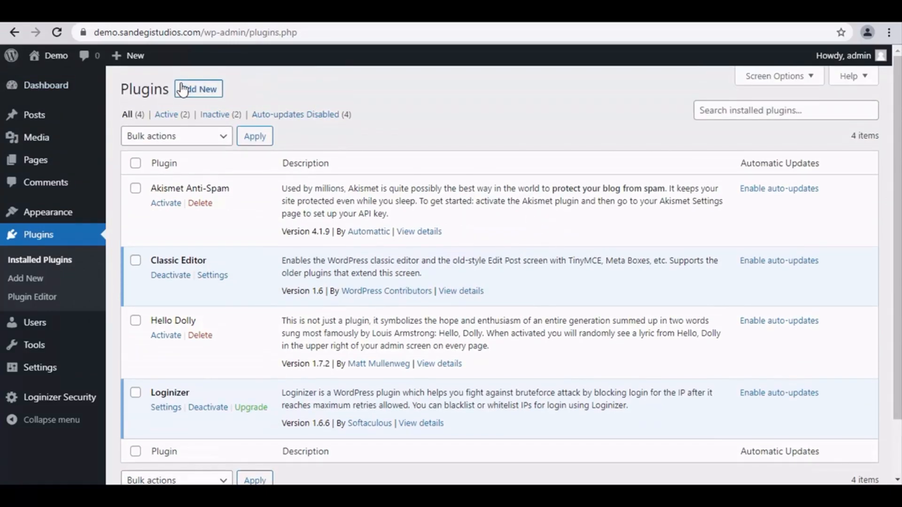
Step: Search the plugin directory for "classic editor", examine the Classic Editor plugin's listing, and open a new post
left_click(209, 89)
type("classic editor")
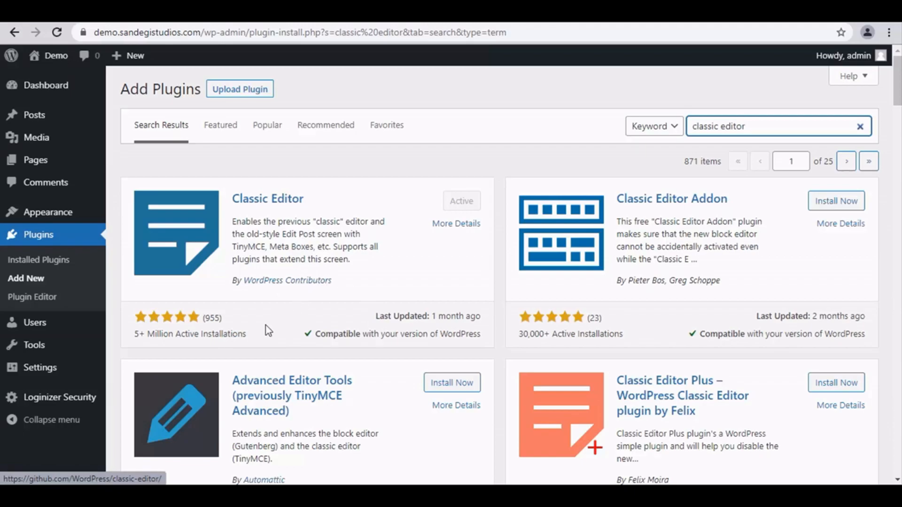
left_click_drag(125, 346, 147, 334)
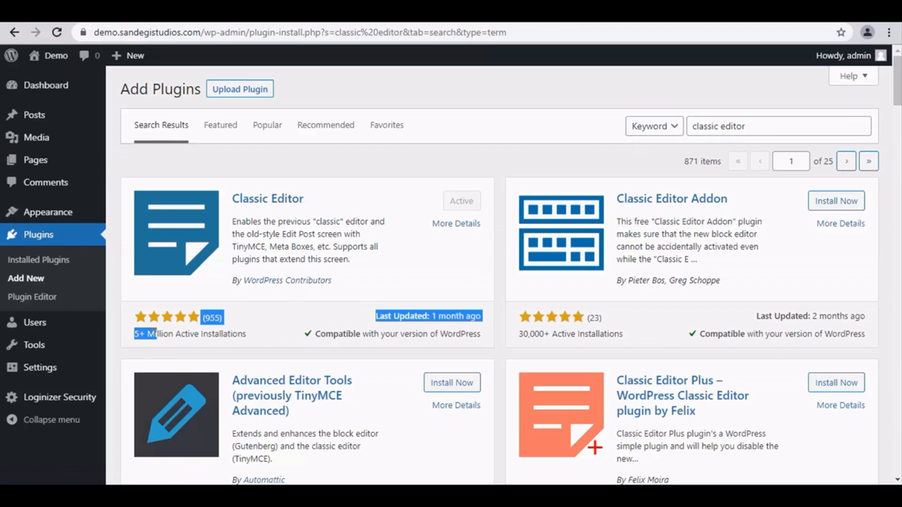
mouse_move(94, 116)
left_click(142, 134)
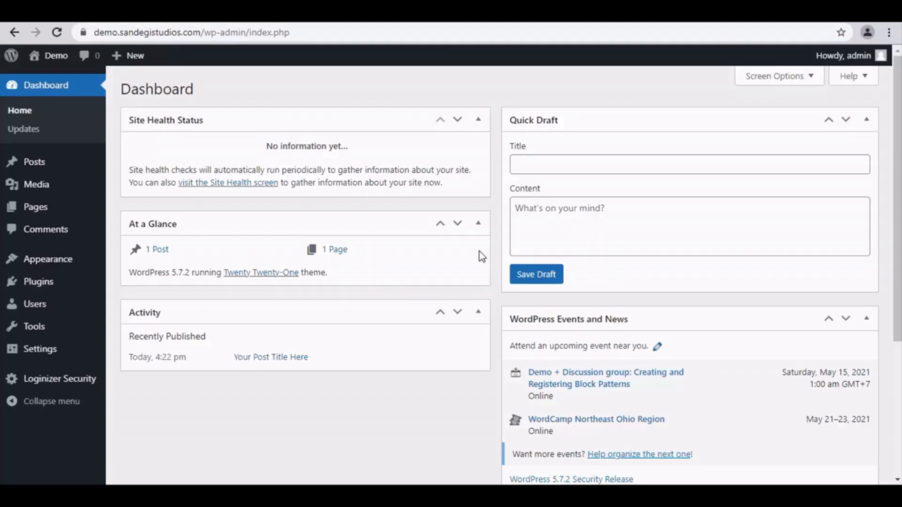
Step: Deactivate the Classic Editor plugin and open a new post in the block editor
left_click(51, 283)
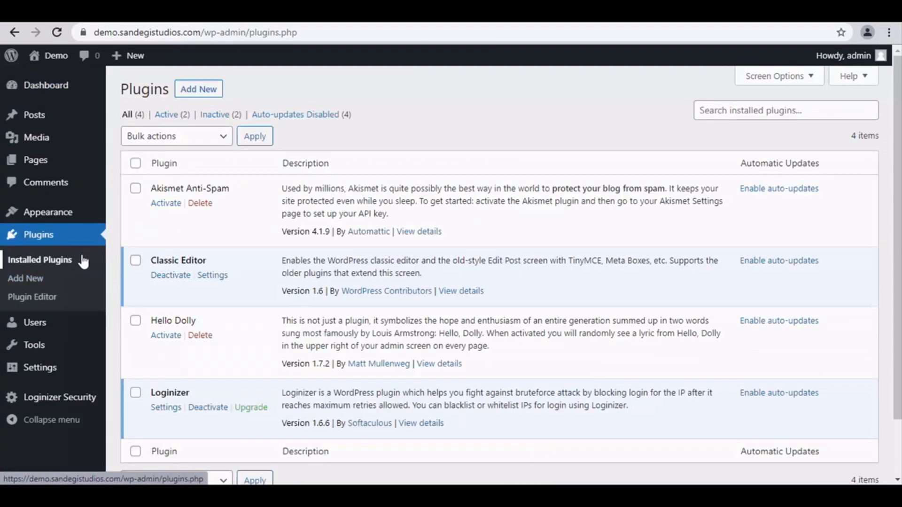
left_click(190, 277)
mouse_move(35, 115)
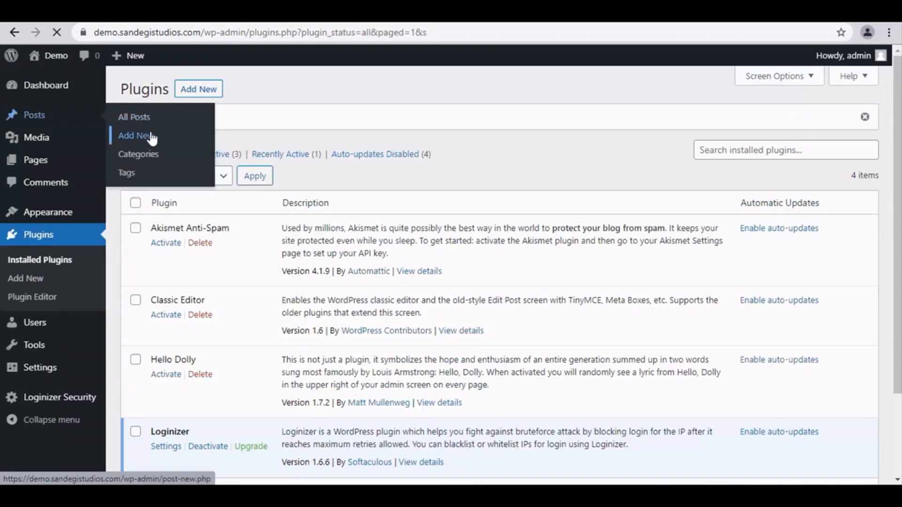
left_click(150, 136)
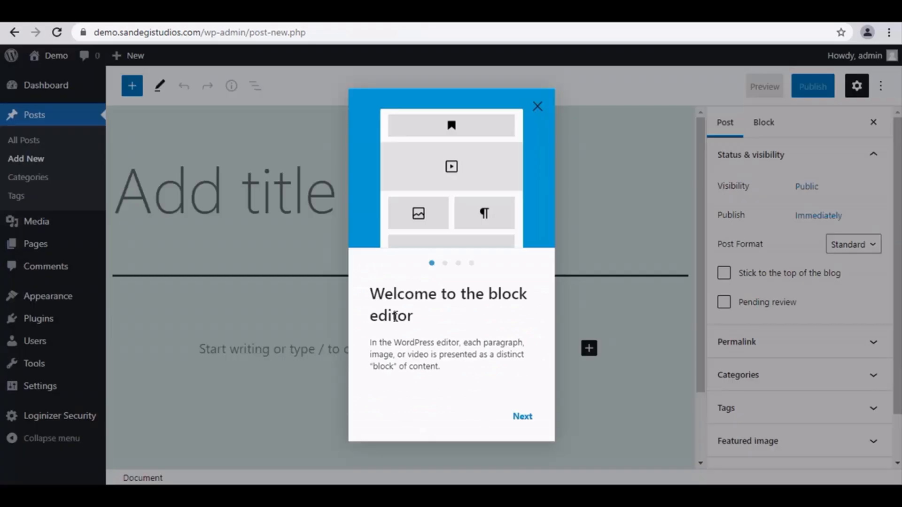
Step: Go through the block editor's welcome guide to the end and title the post "Your Post Title"
left_click(522, 416)
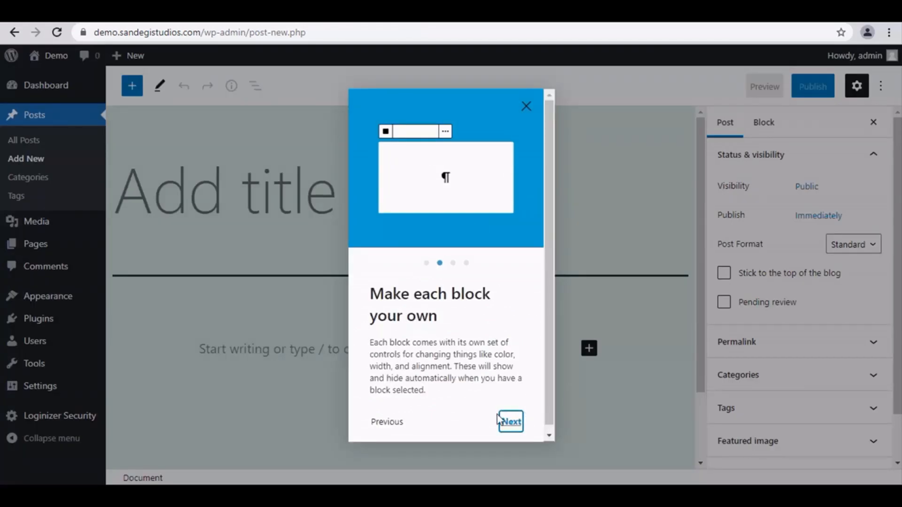
left_click(510, 422)
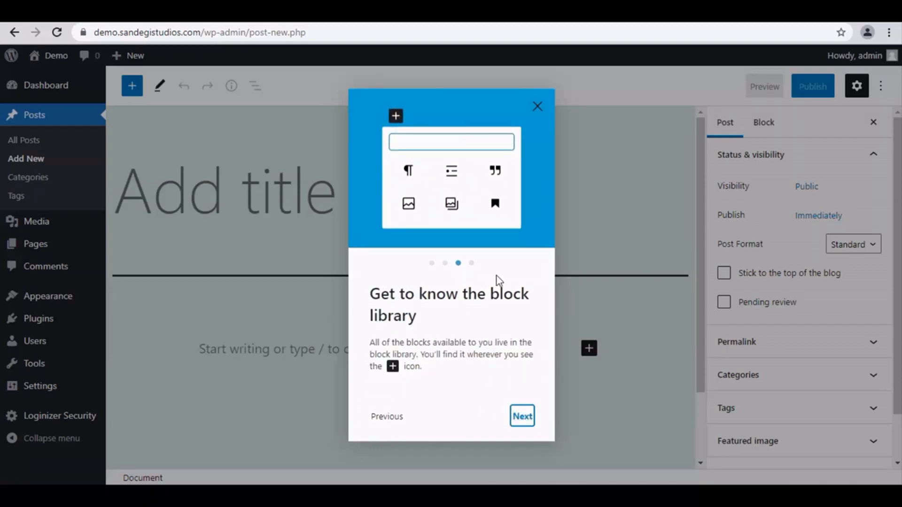
left_click(522, 417)
left_click(501, 422)
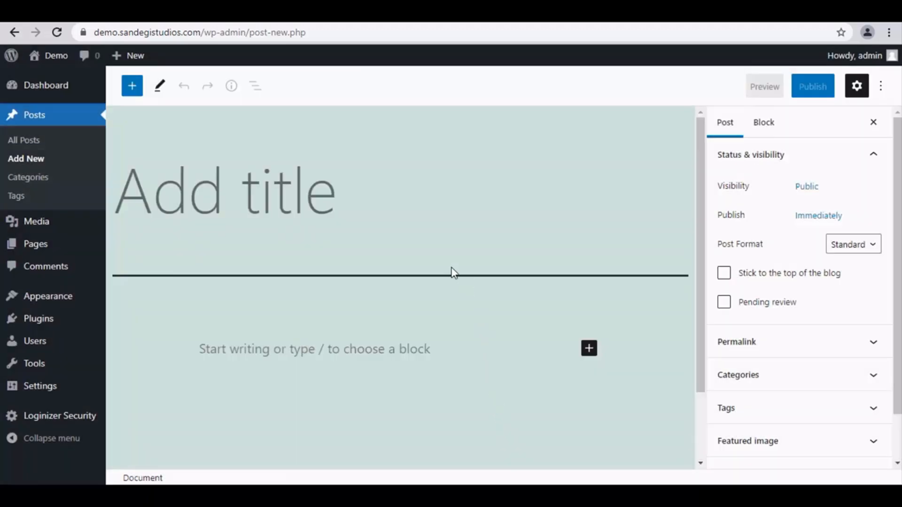
type("Your Post Title")
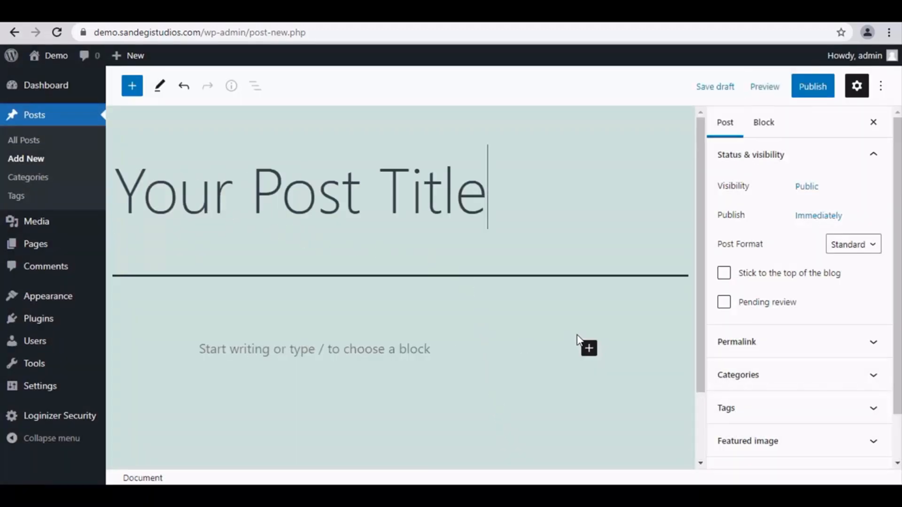
Step: Examine the blocks available for insertion, the block settings and the post settings of the new post
left_click(590, 348)
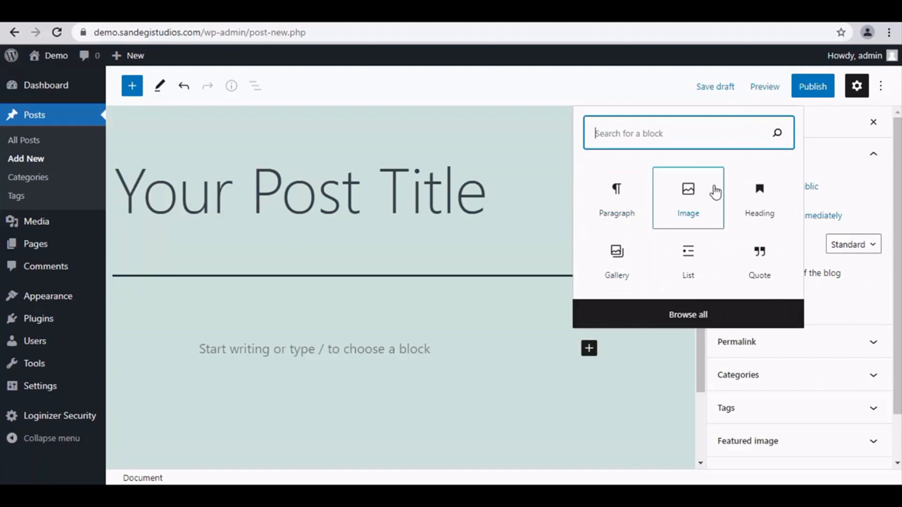
key("Escape")
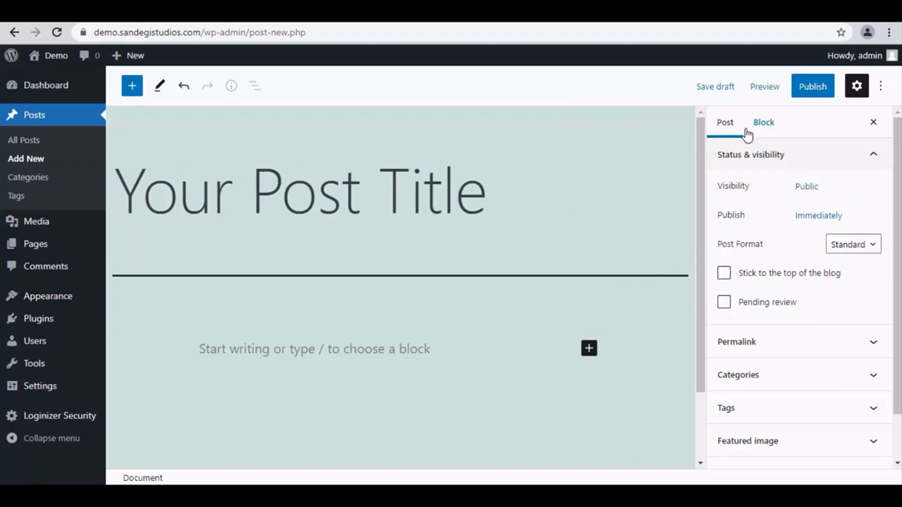
left_click(770, 123)
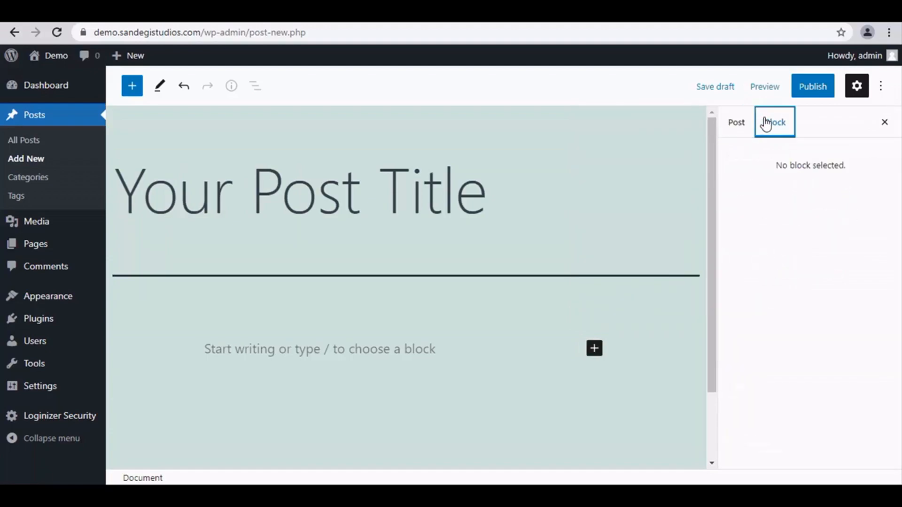
left_click(740, 129)
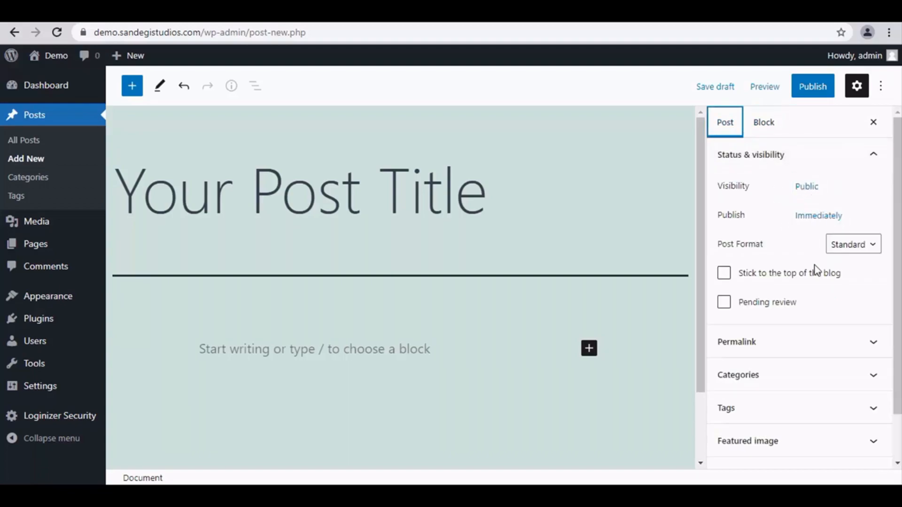
Step: Examine the post's available formats and its permalink, categories, tags and discussion settings
left_click(872, 243)
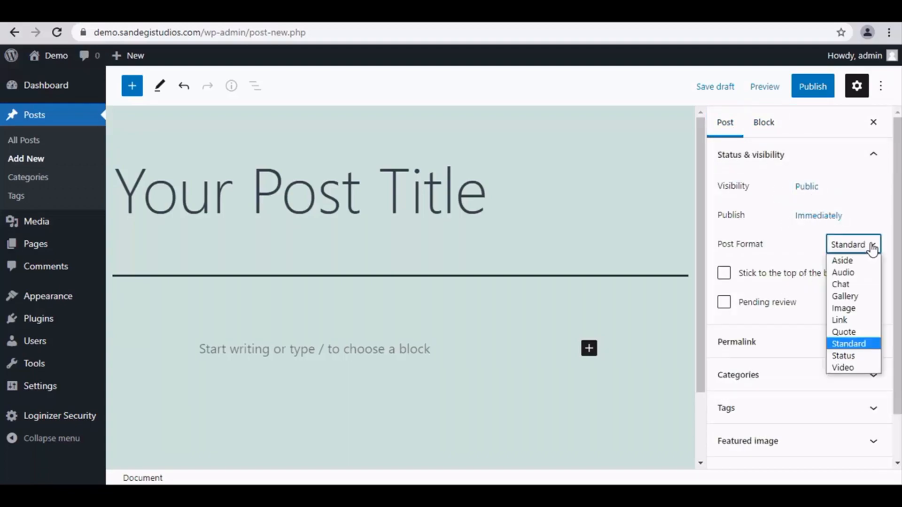
left_click(875, 244)
scroll(872, 250, "down", 2)
left_click(874, 290)
left_click(874, 290)
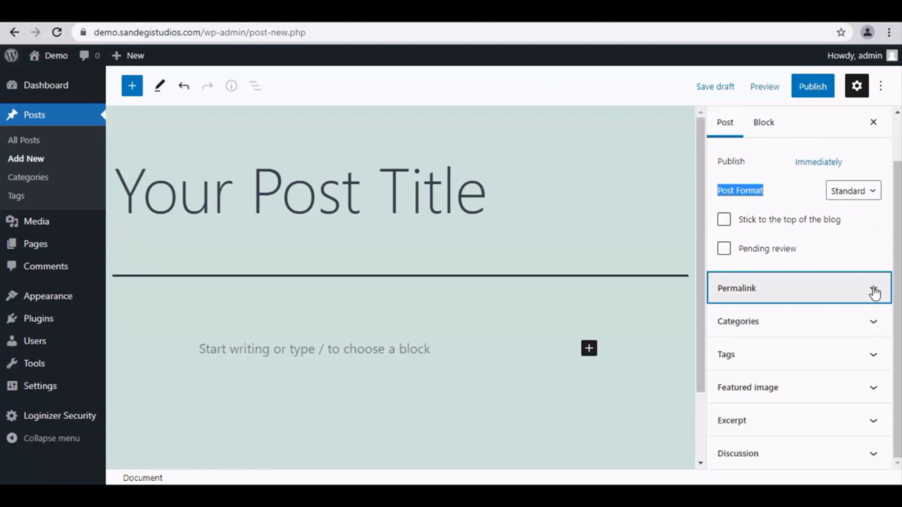
left_click(873, 324)
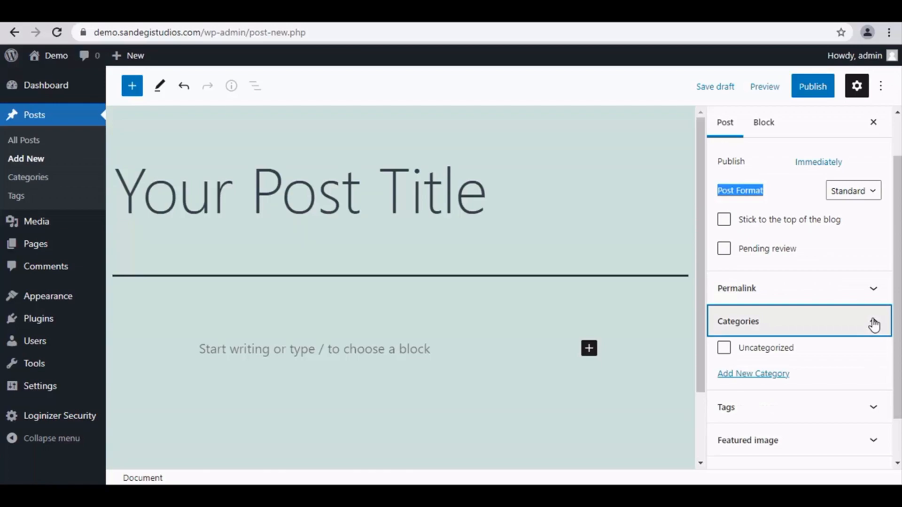
left_click(874, 325)
left_click(876, 358)
scroll(875, 357, "down", 2)
left_click(870, 285)
left_click(872, 452)
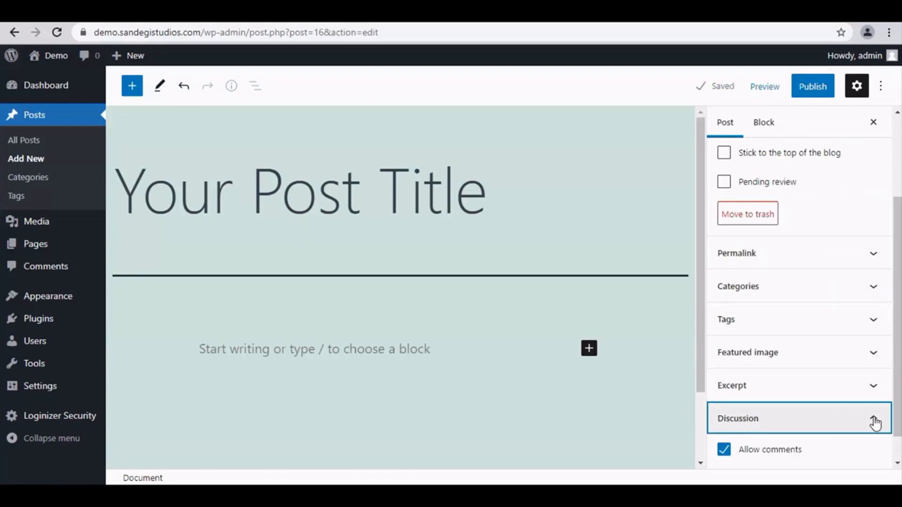
left_click(860, 416)
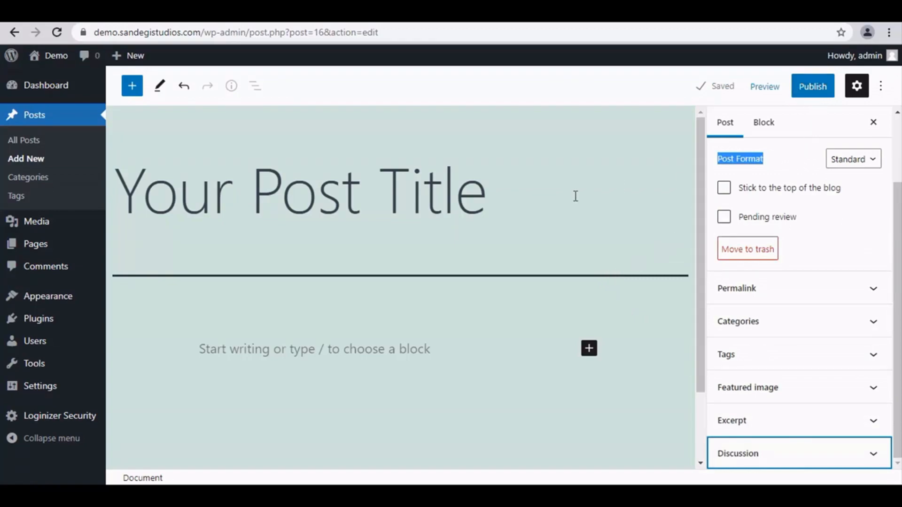
left_click(508, 221)
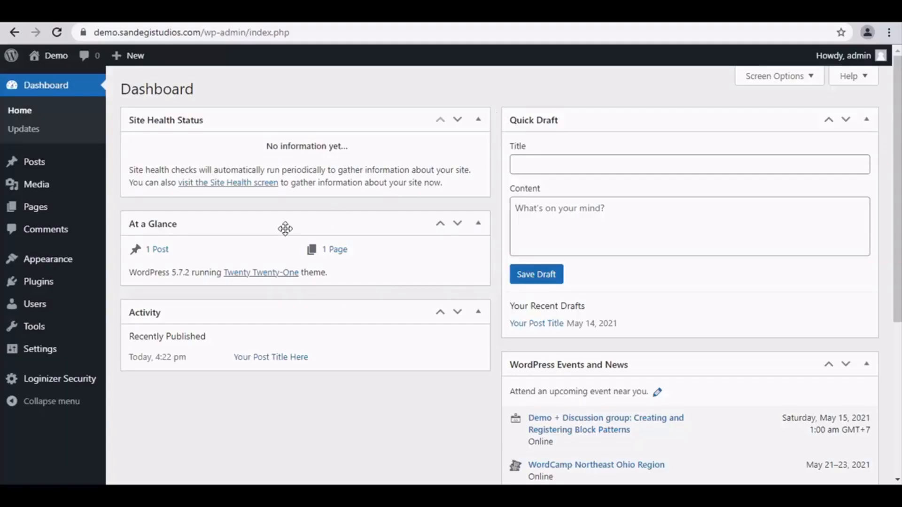
Step: Search the plugin directory for "gutenberg", then install and activate the Gutentor plugin
mouse_move(73, 283)
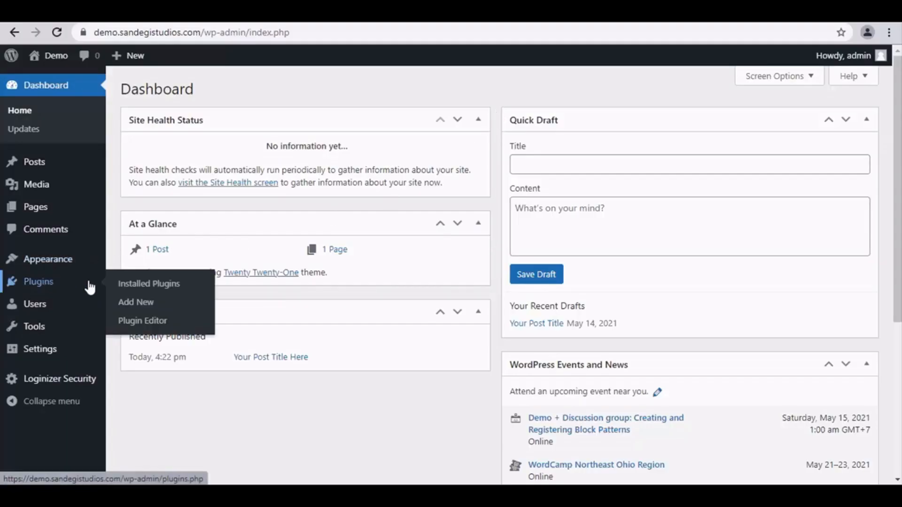
left_click(168, 308)
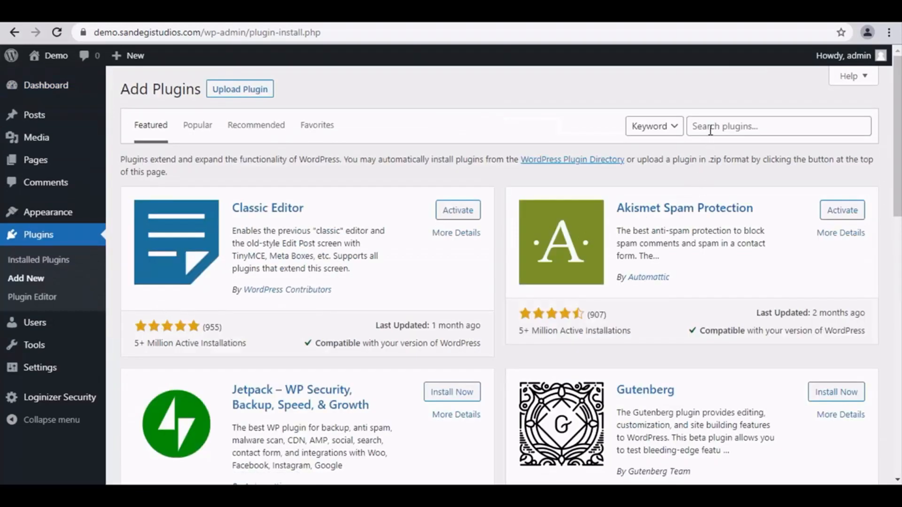
left_click(711, 131)
type("g")
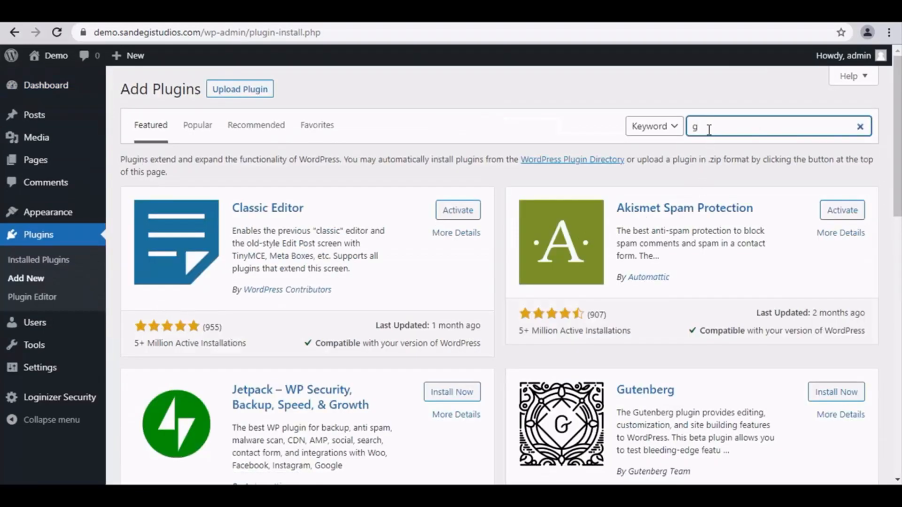
type("utenberg")
scroll(393, 273, "down", 8)
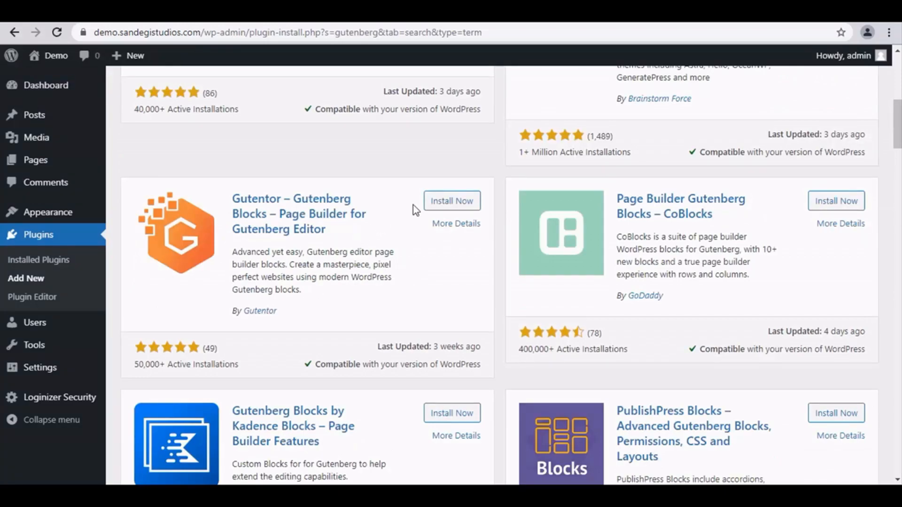
left_click(470, 202)
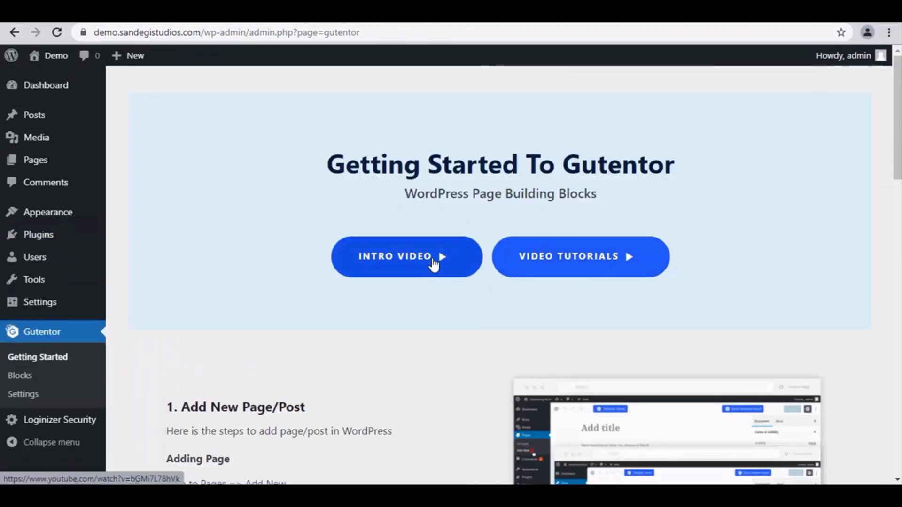
Step: Open a new post and Gutentor's template library, postponing the offered Templateberg plugin installation
mouse_move(63, 120)
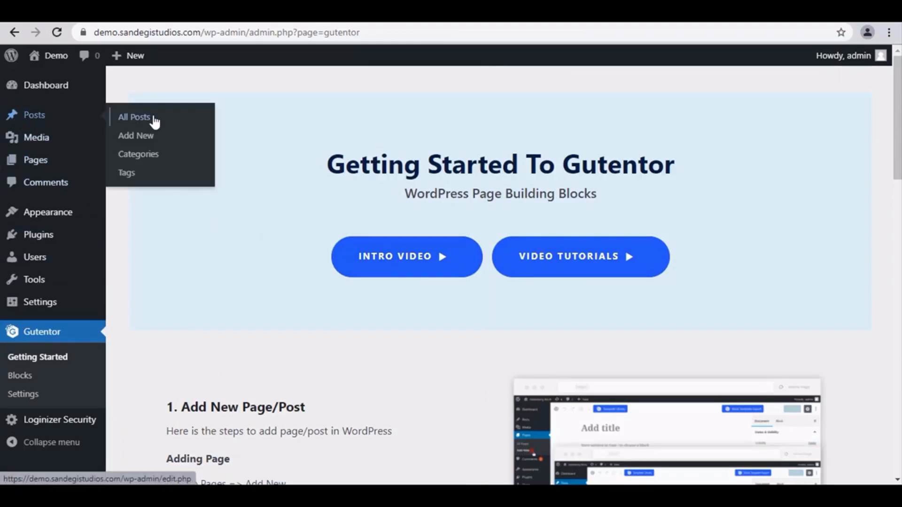
left_click(151, 139)
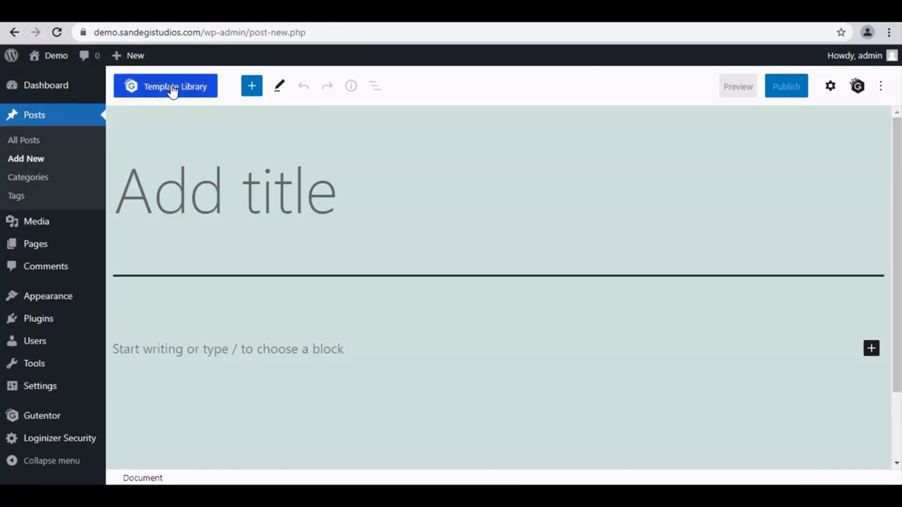
left_click(181, 89)
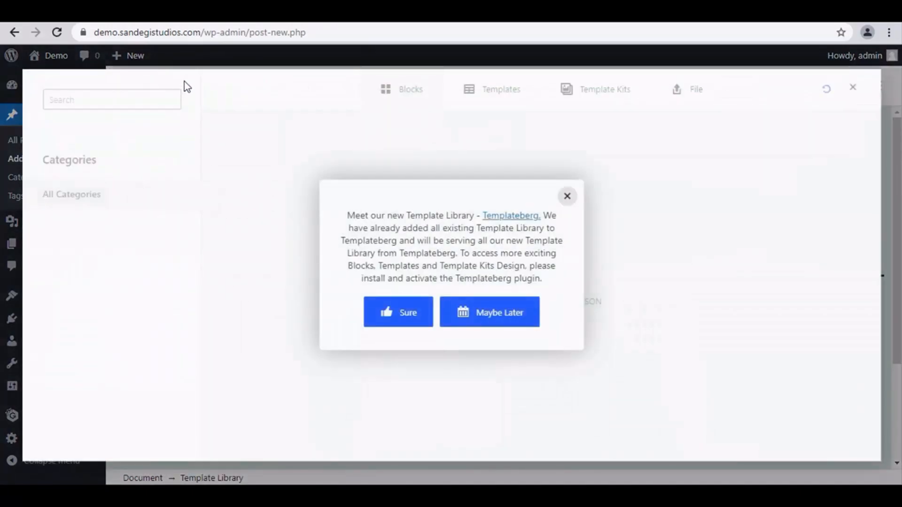
left_click(530, 315)
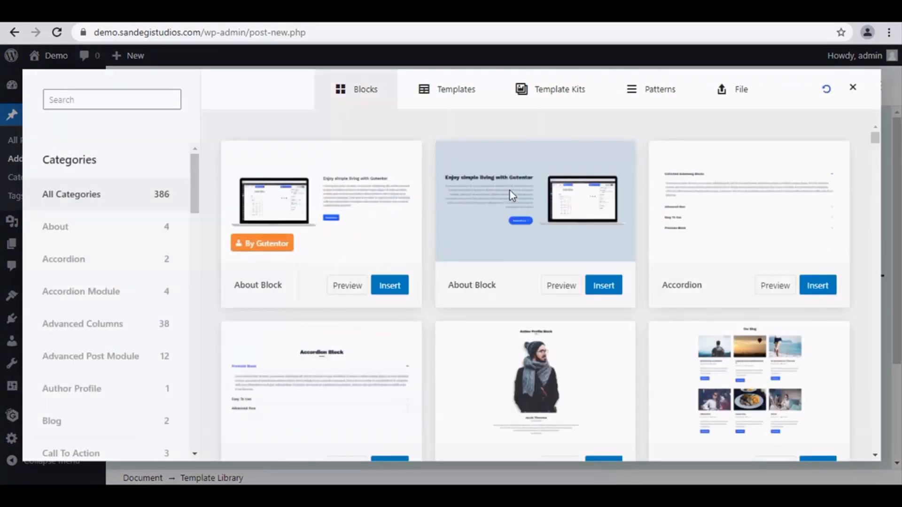
Step: Look through the template library's blocks, templates, template kits and block categories, and insert the Blog block into the post
scroll(586, 234, "down", 5)
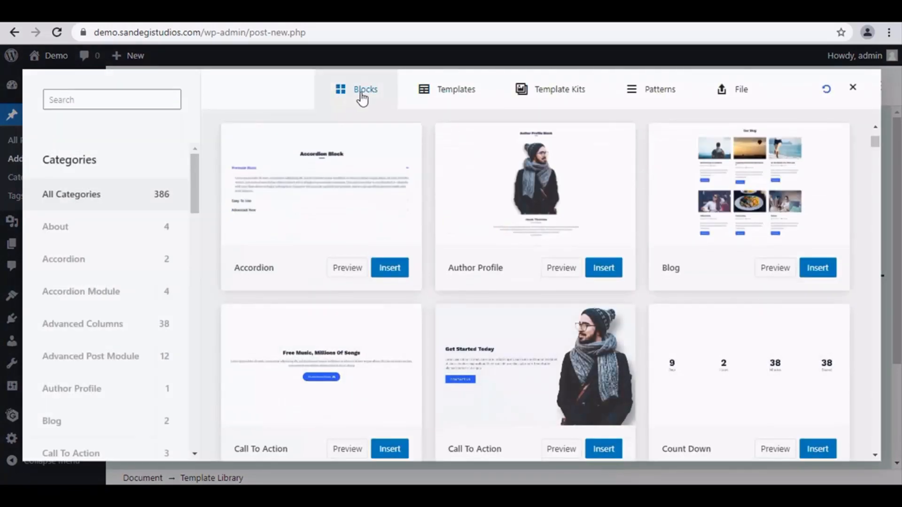
scroll(295, 279, "down", 20)
scroll(752, 297, "down", 6)
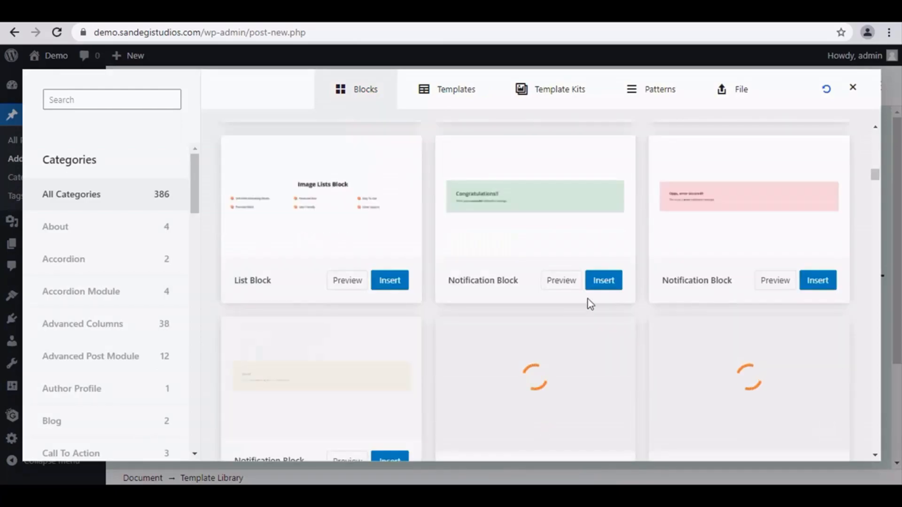
left_click(456, 91)
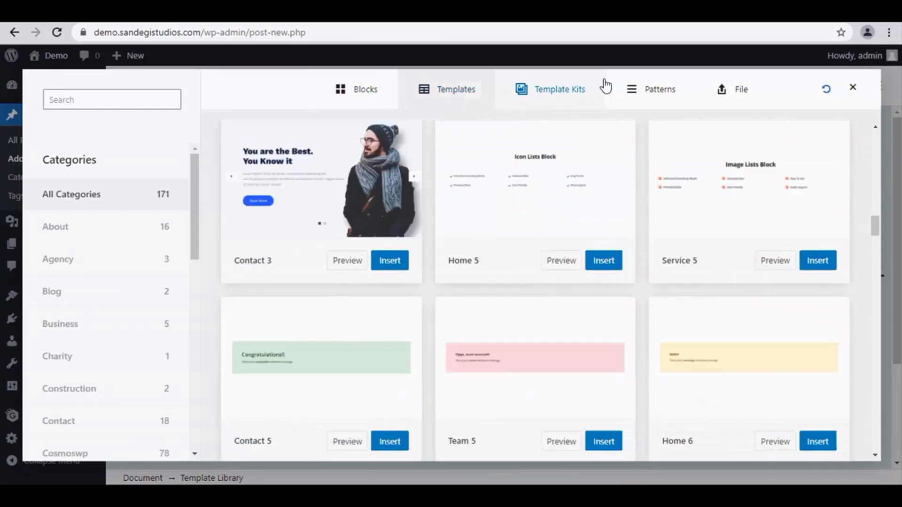
left_click(557, 86)
left_click(356, 90)
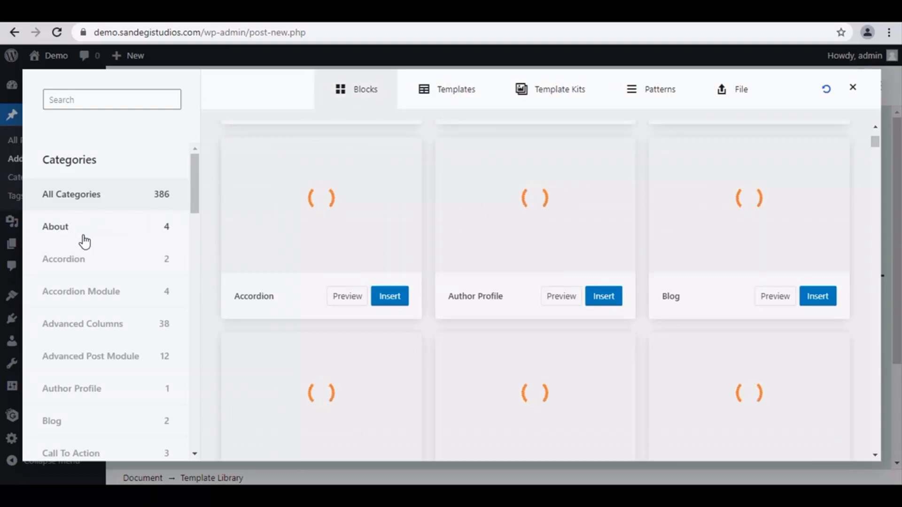
scroll(92, 296, "down", 4)
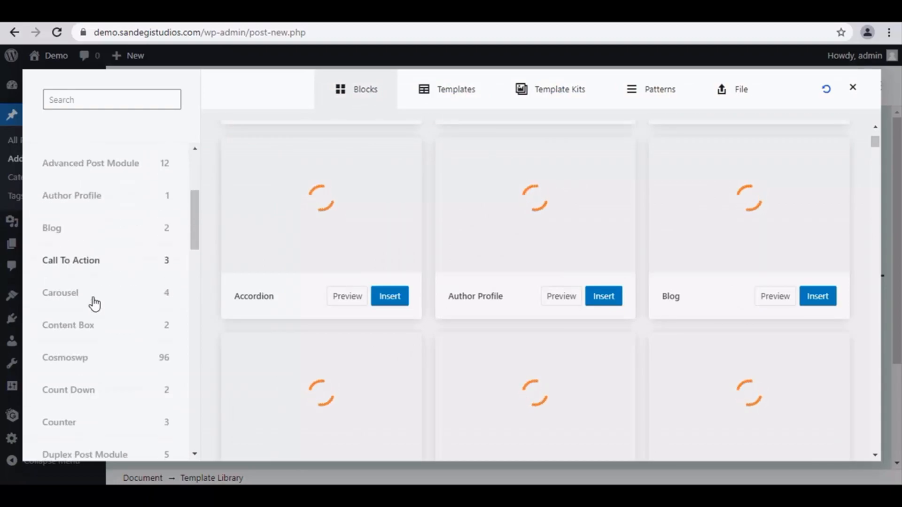
scroll(95, 305, "down", 2)
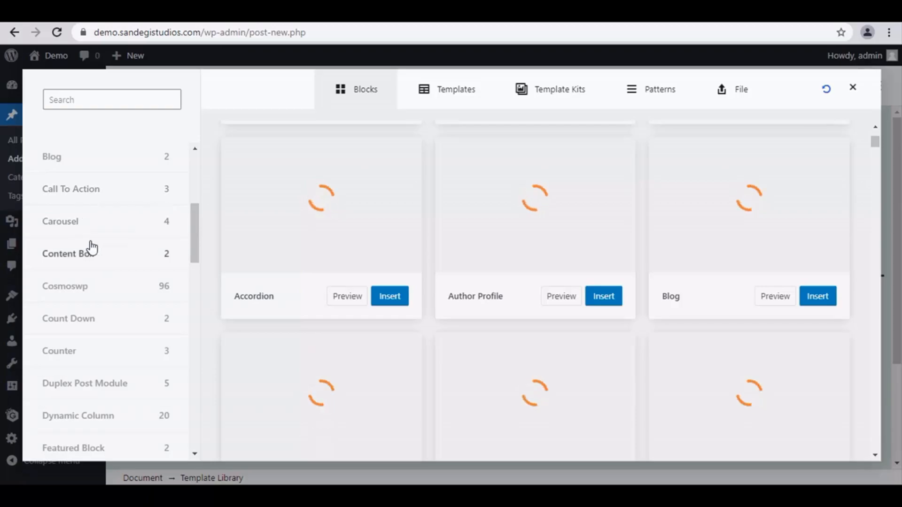
left_click(394, 288)
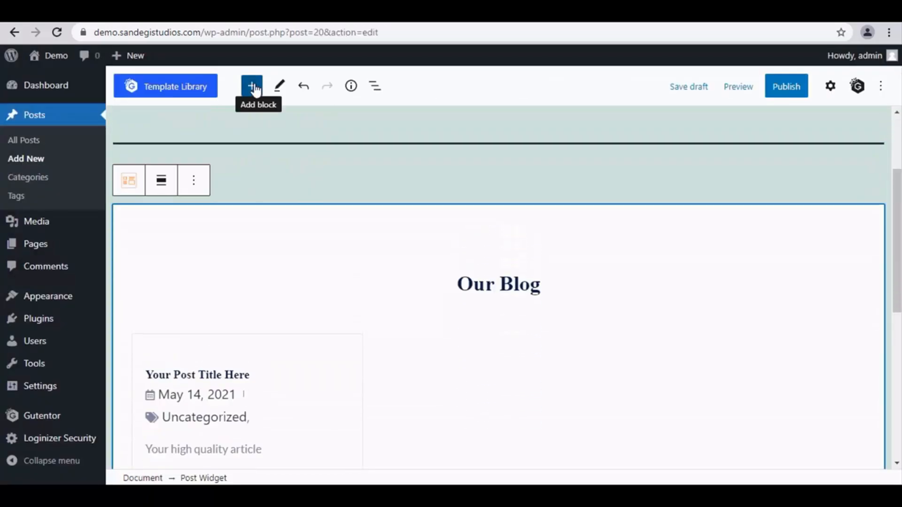
Step: Examine the Gutentor elements and blocks available for insertion in the post
left_click(253, 88)
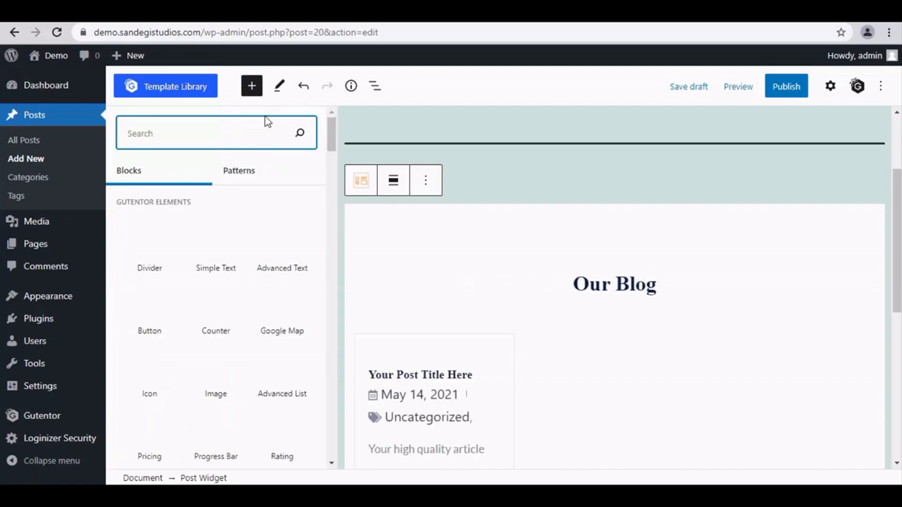
scroll(282, 263, "down", 5)
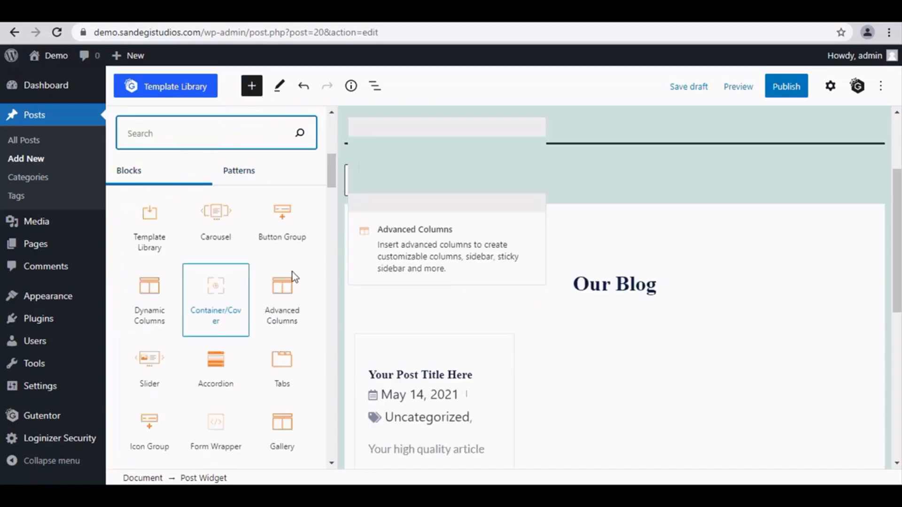
left_click(252, 86)
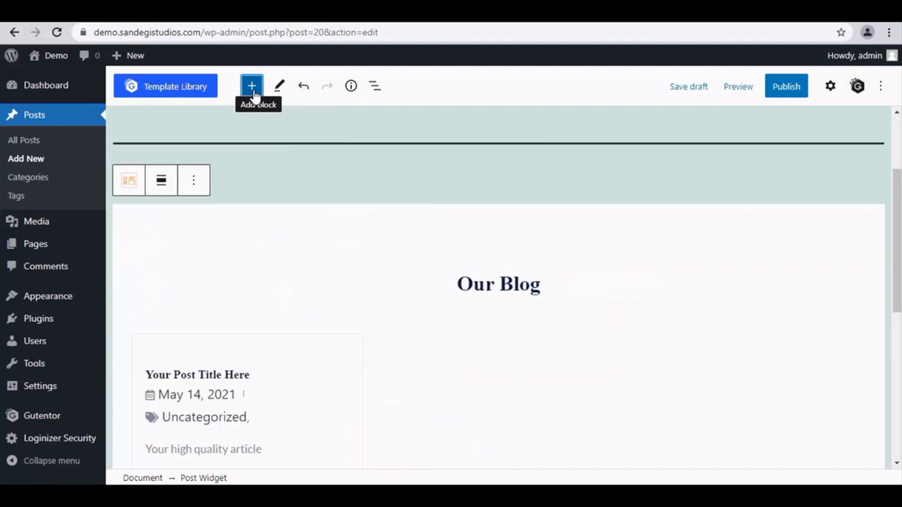
Step: Add a Template Library block below the "Our Blog" section and import the first About Block into it
scroll(425, 221, "down", 10)
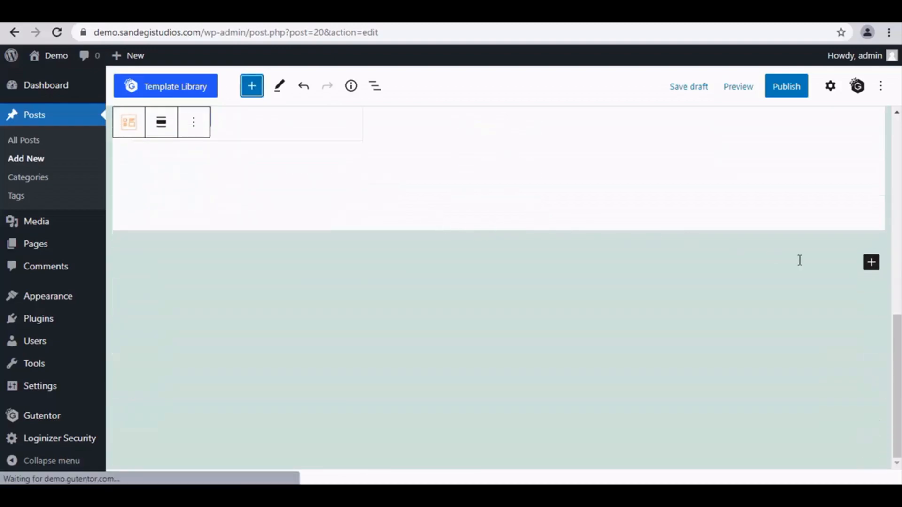
left_click(872, 262)
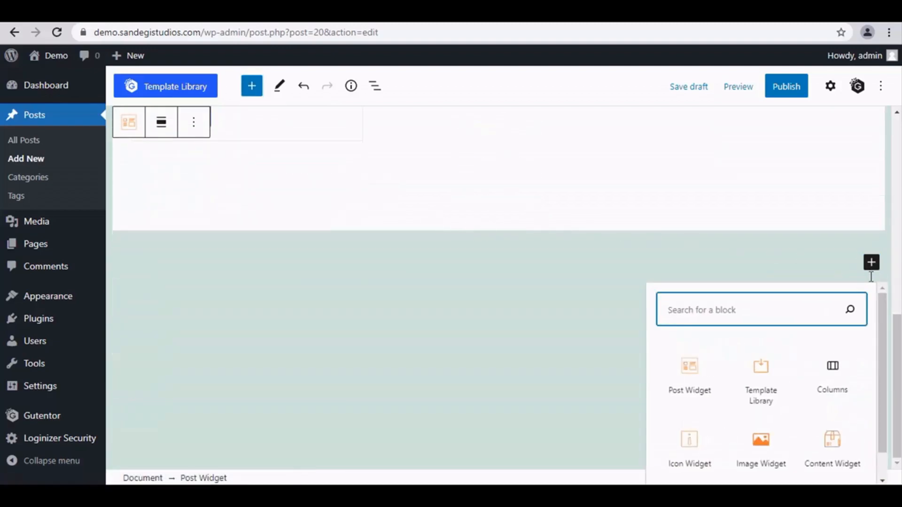
scroll(865, 338, "down", 1)
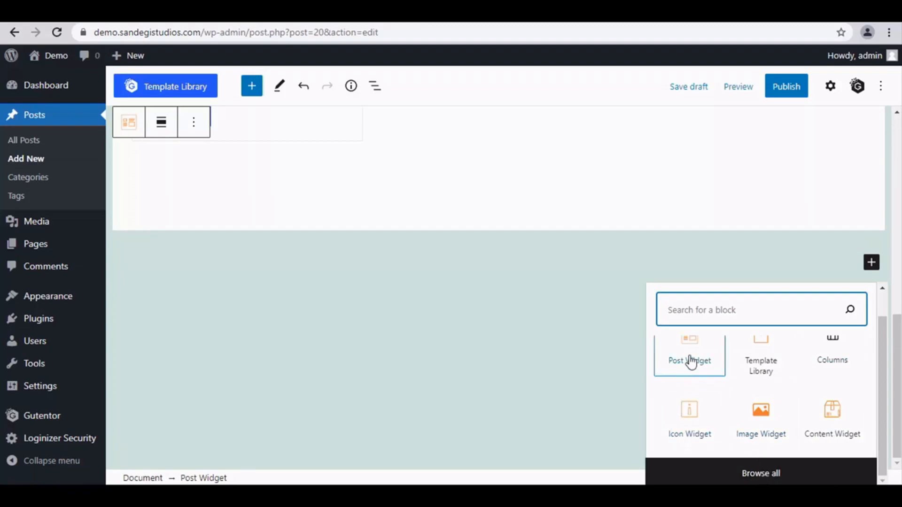
scroll(740, 358, "up", 1)
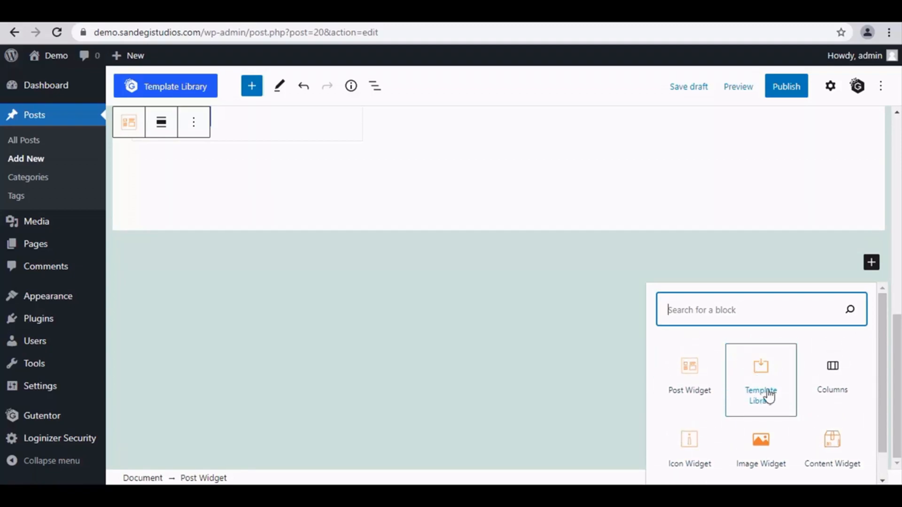
left_click(776, 376)
left_click(776, 374)
left_click(488, 272)
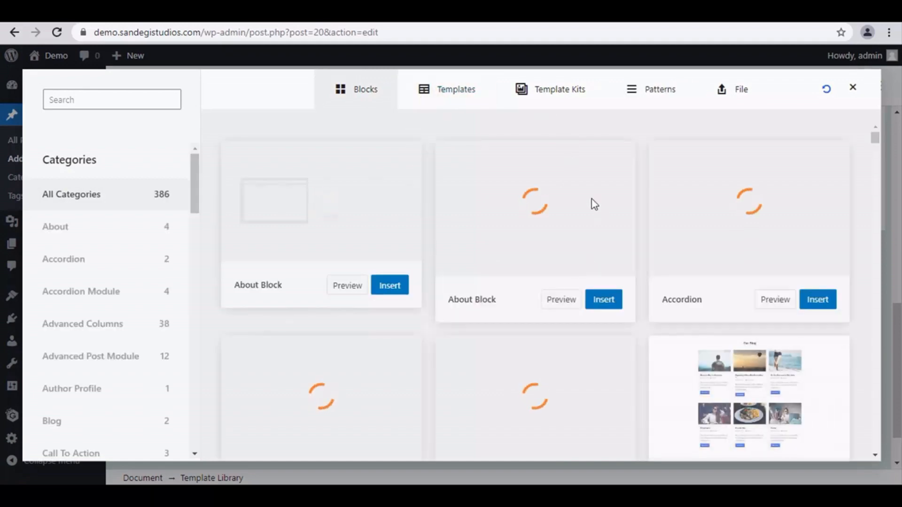
left_click(390, 287)
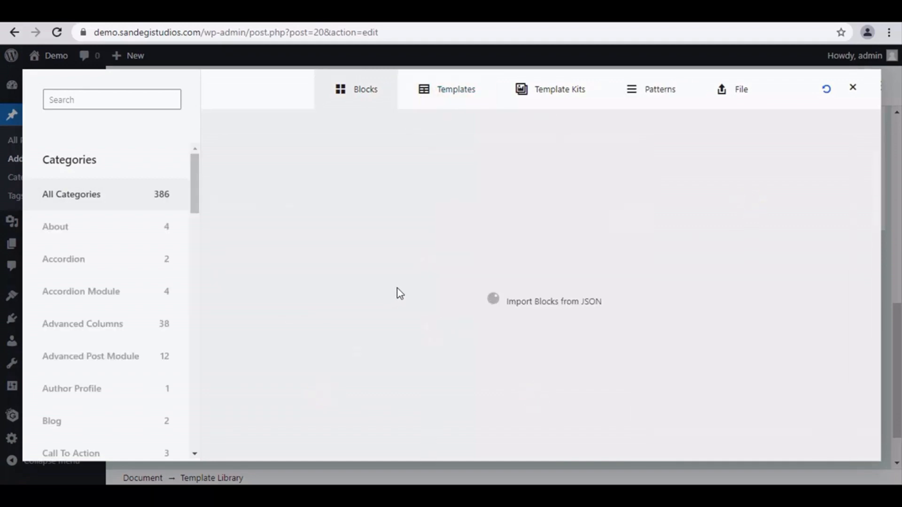
scroll(508, 270, "down", 10)
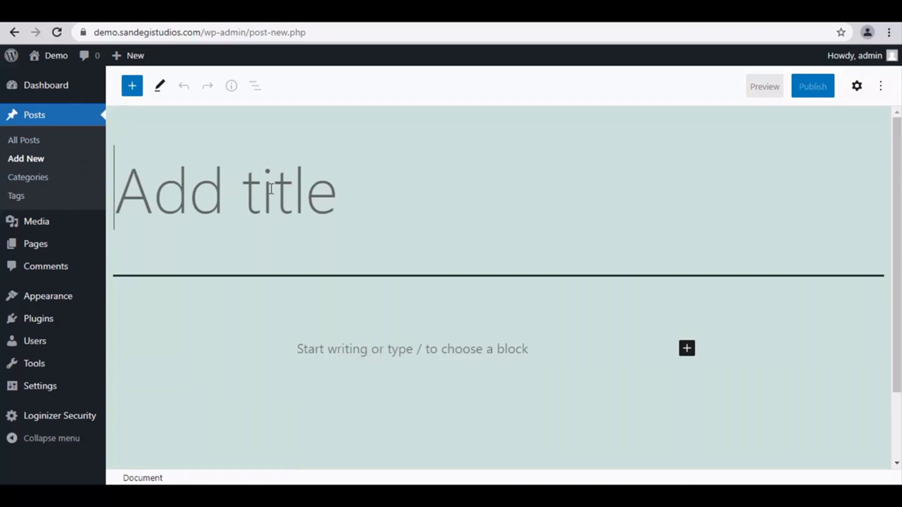
Step: Title the new post "Your Post Title Here" and examine the full list of blocks available for its body
type("Your Post Title Here")
left_click(360, 356)
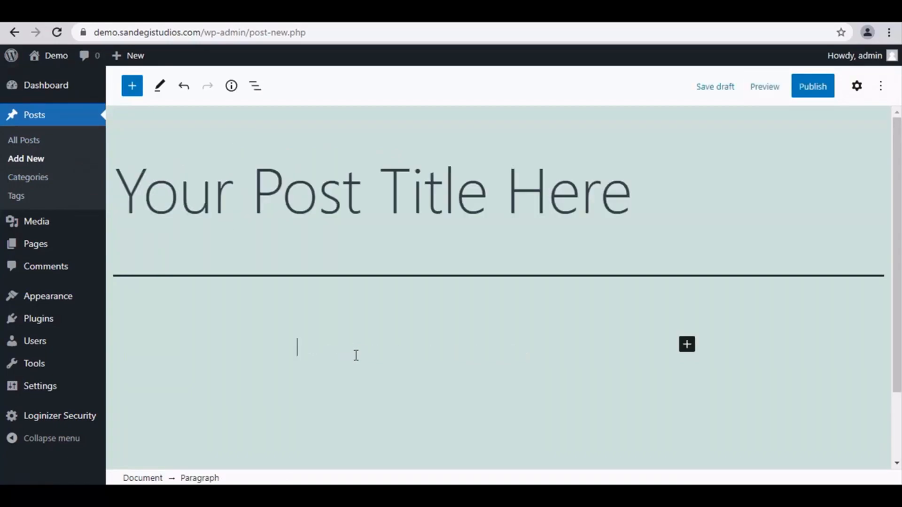
left_click(686, 346)
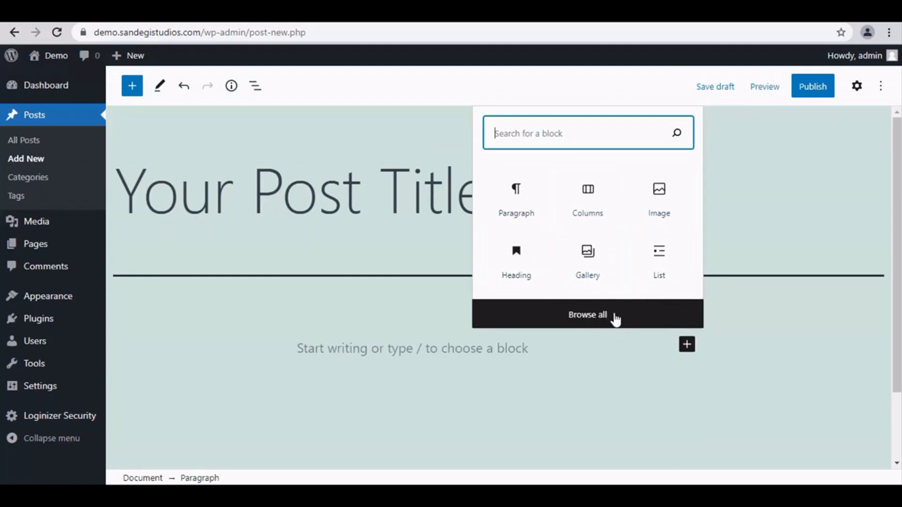
left_click(613, 320)
scroll(254, 314, "down", 3)
scroll(254, 314, "down", 8)
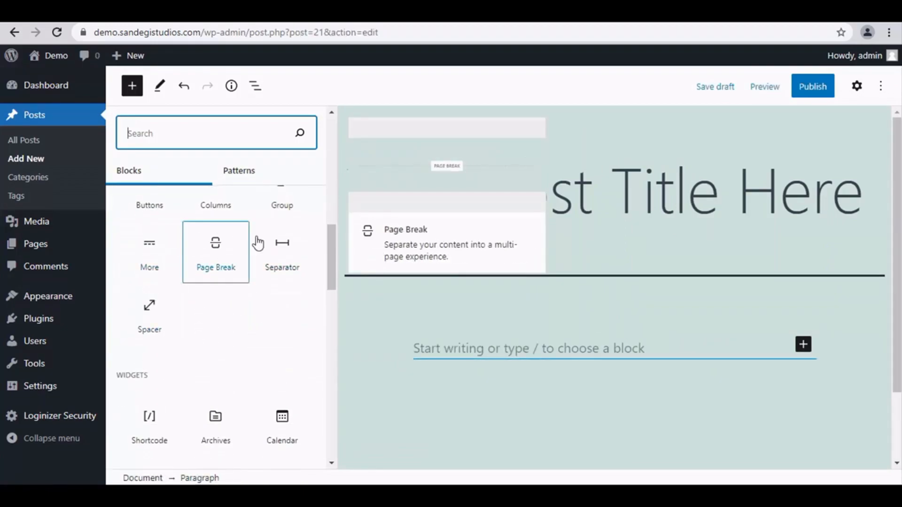
Step: Search the block library for "tim" and close the library without inserting anything
scroll(254, 301, "up", 3)
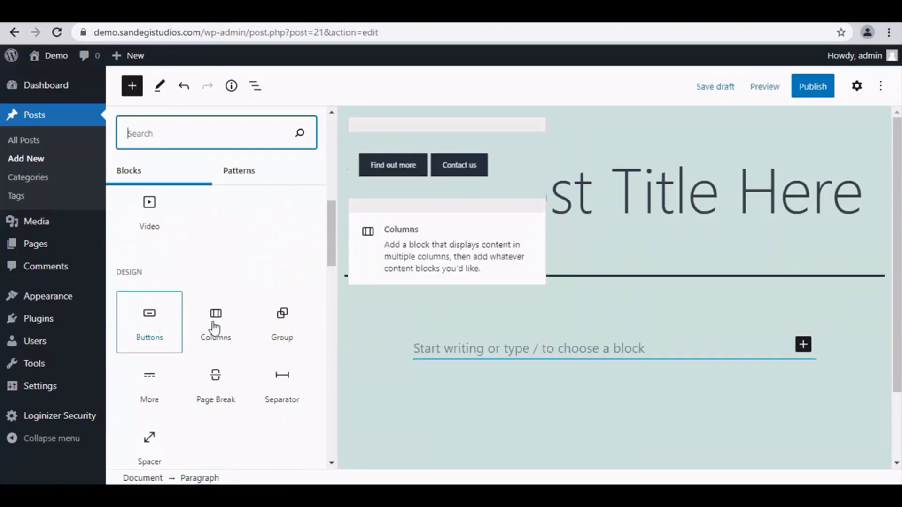
scroll(225, 282, "up", 10)
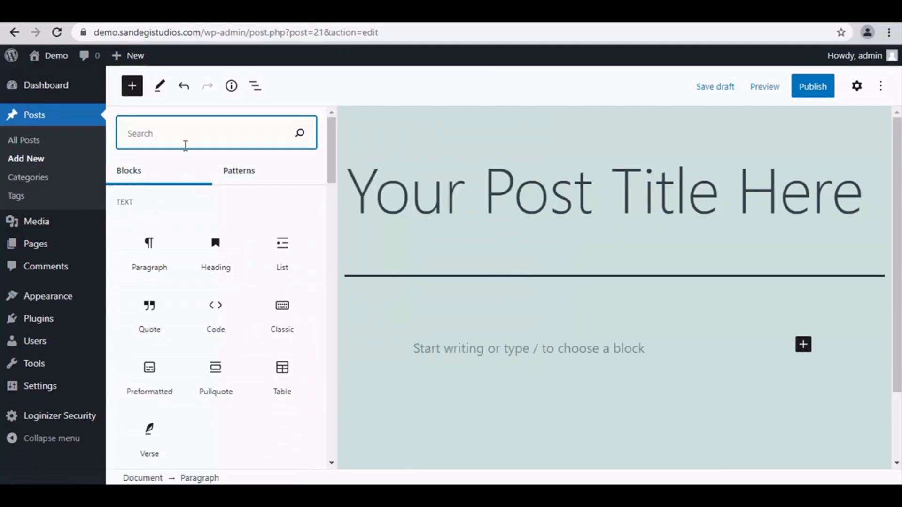
type("tim")
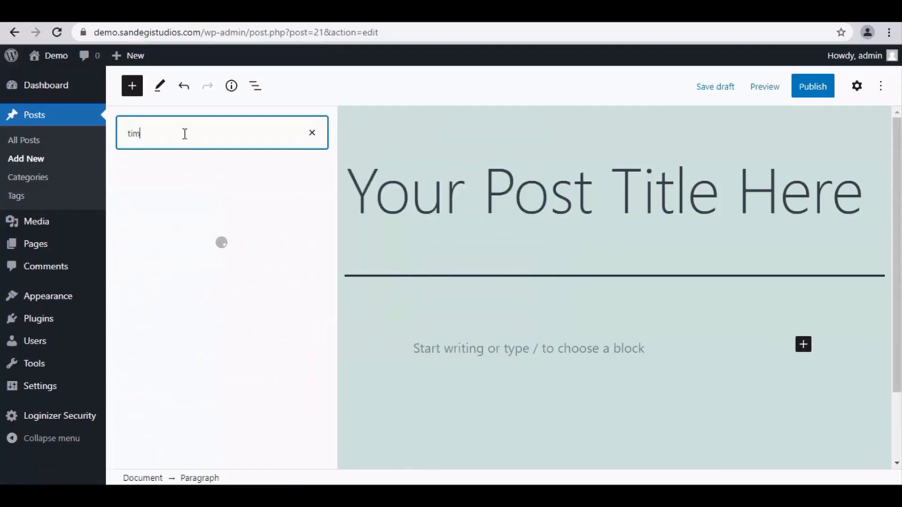
key("Escape")
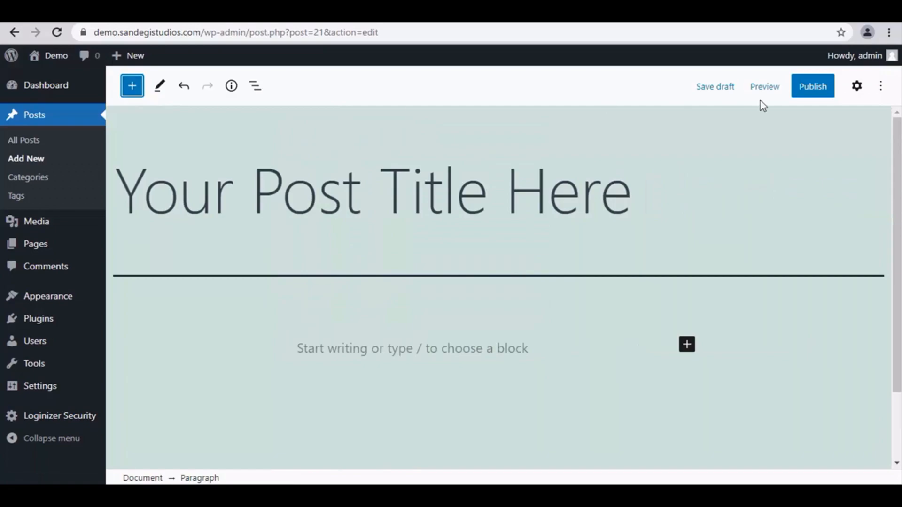
Step: Examine the paragraph block's font size settings and the list view of the post's blocks
left_click(856, 86)
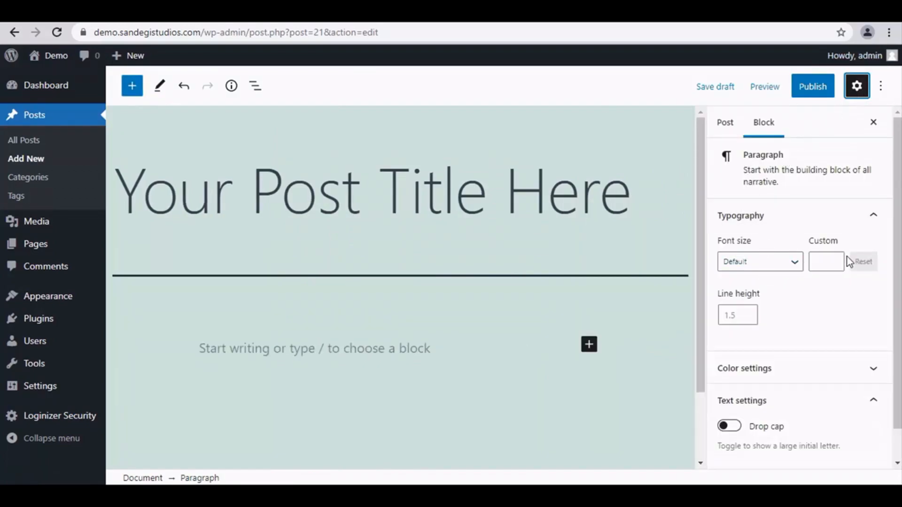
left_click(794, 263)
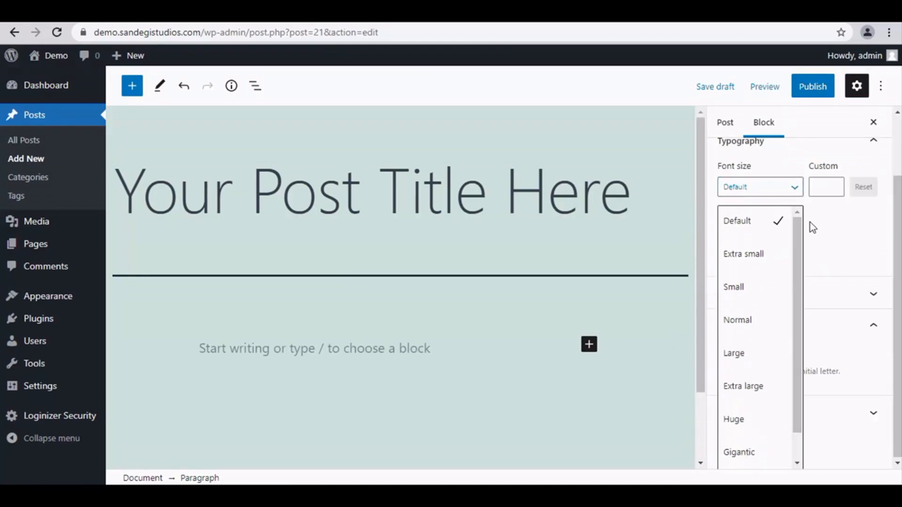
left_click(819, 184)
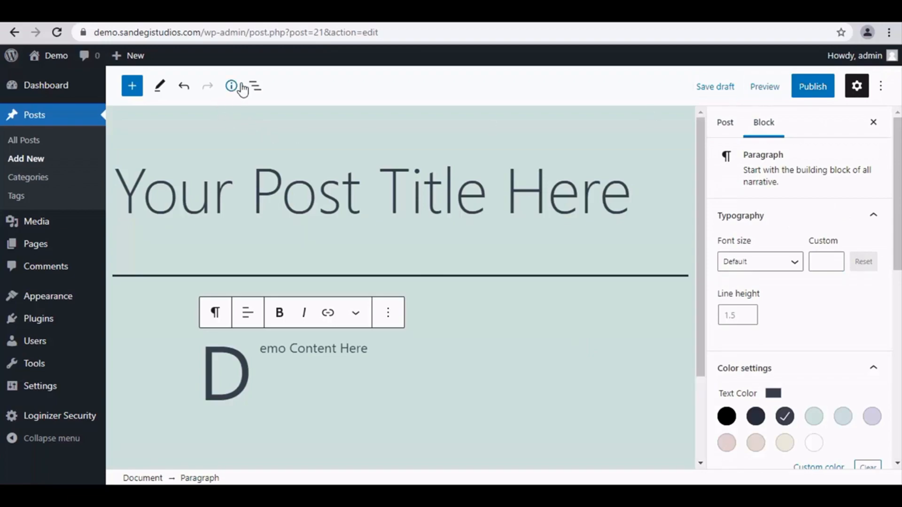
left_click(256, 87)
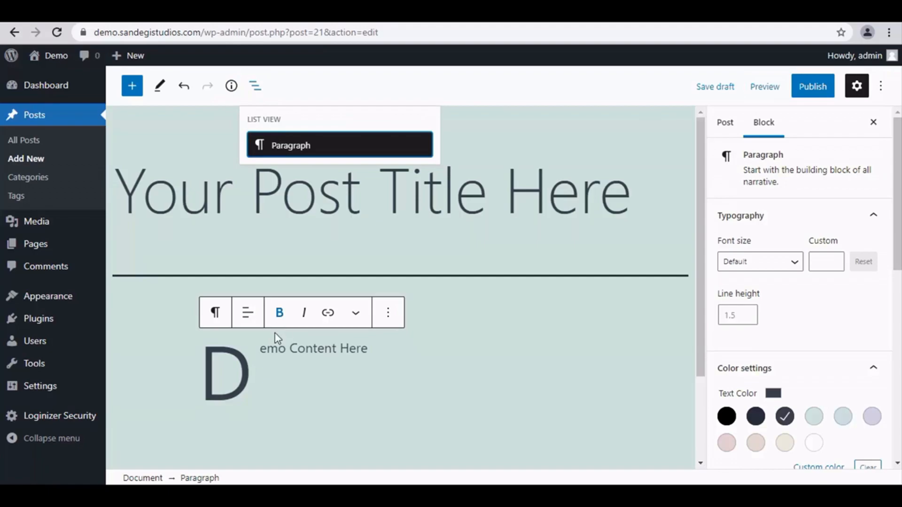
left_click(275, 372)
Step: Insert a Gallery block below the "Demo Content Here" paragraph and try its image upload option
left_click(132, 86)
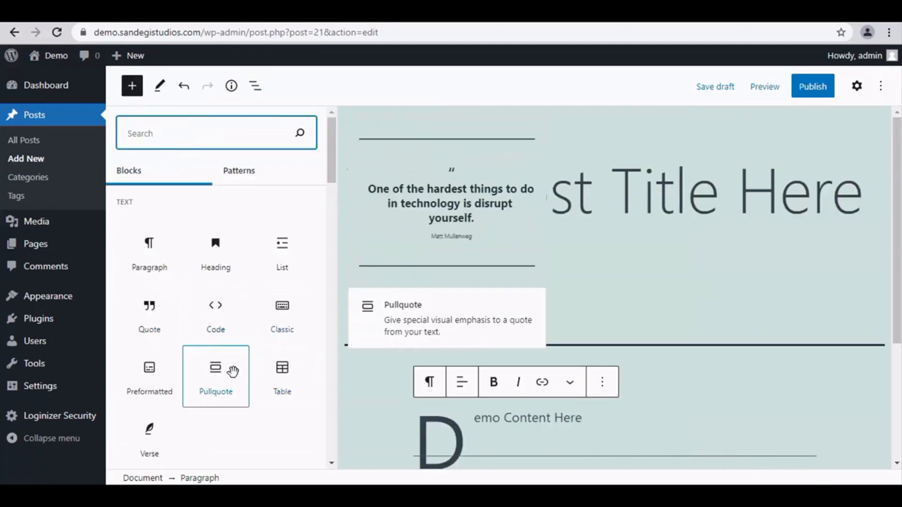
scroll(220, 357, "down", 4)
left_click(216, 351)
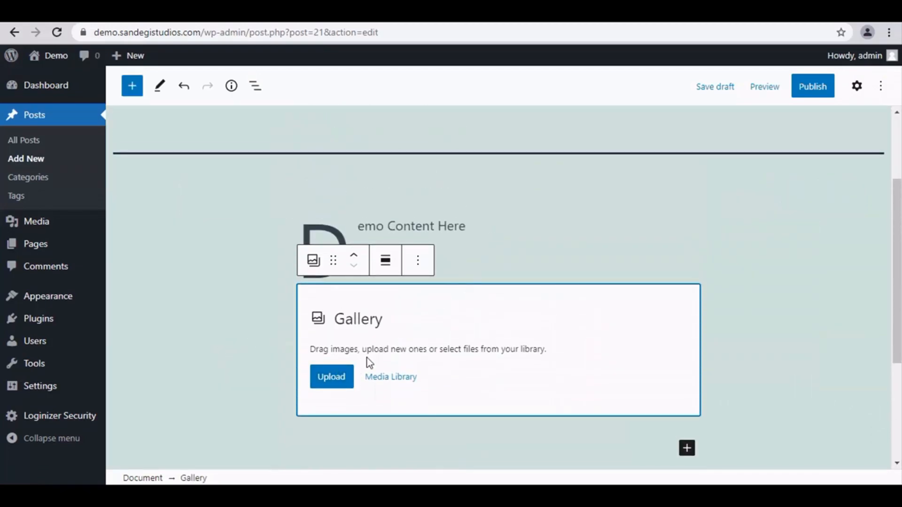
left_click(340, 377)
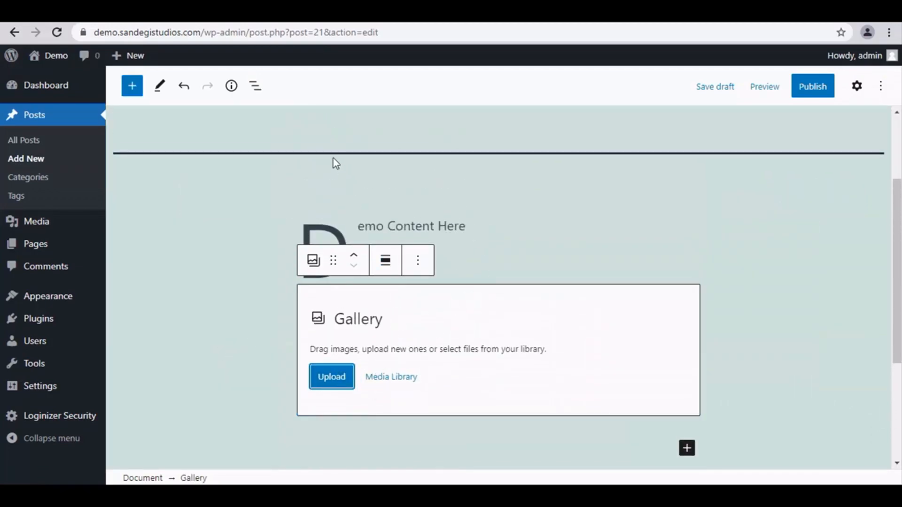
Step: Select the paragraph through the list view of blocks and look at the Edit and Select tool modes
left_click(254, 86)
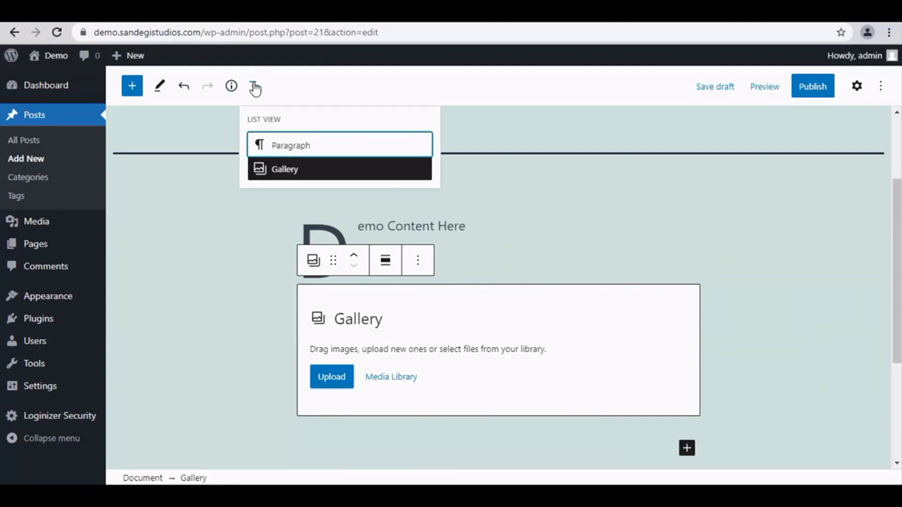
left_click(281, 147)
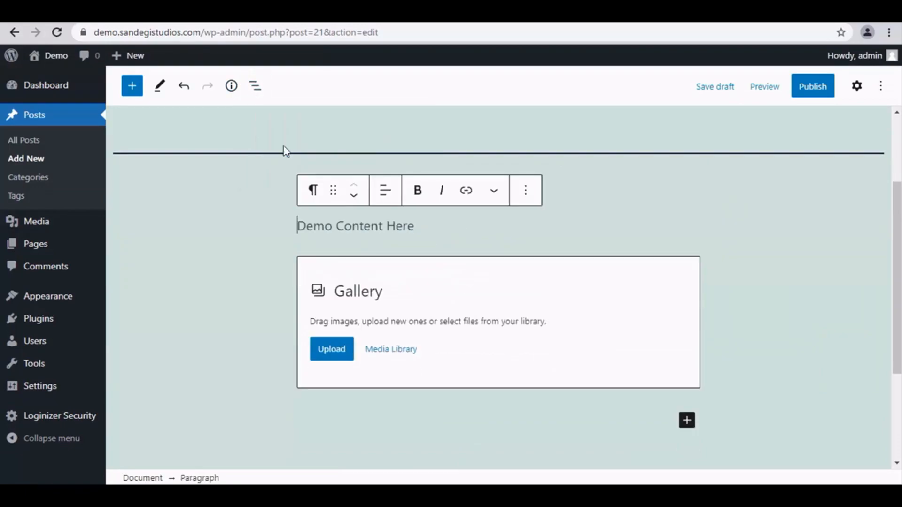
left_click(256, 91)
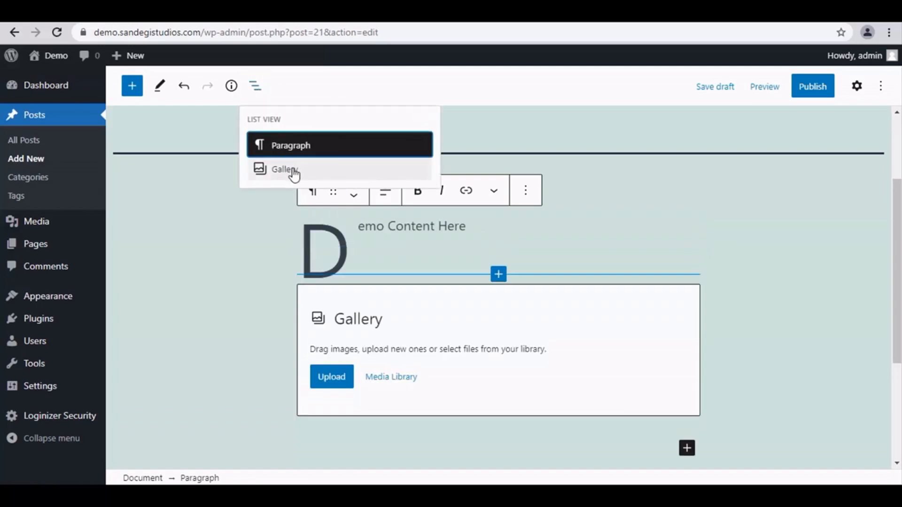
left_click(214, 135)
left_click(161, 89)
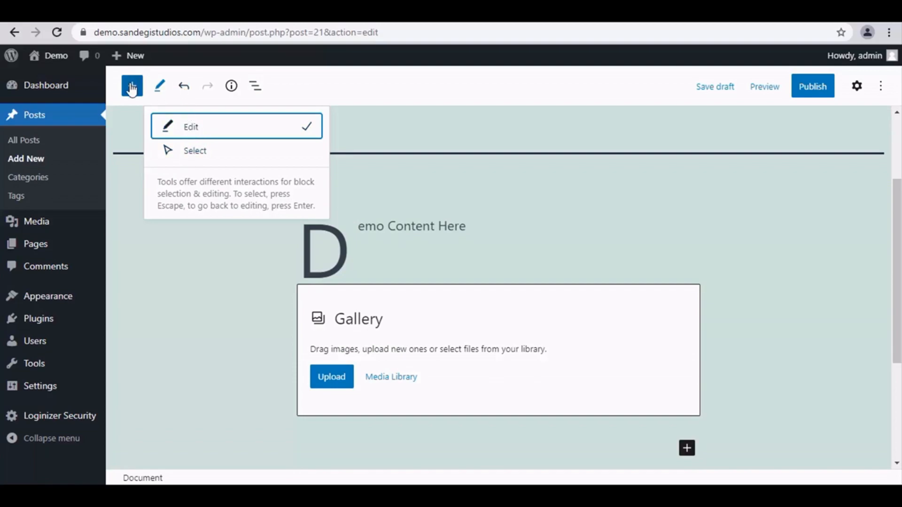
left_click(518, 137)
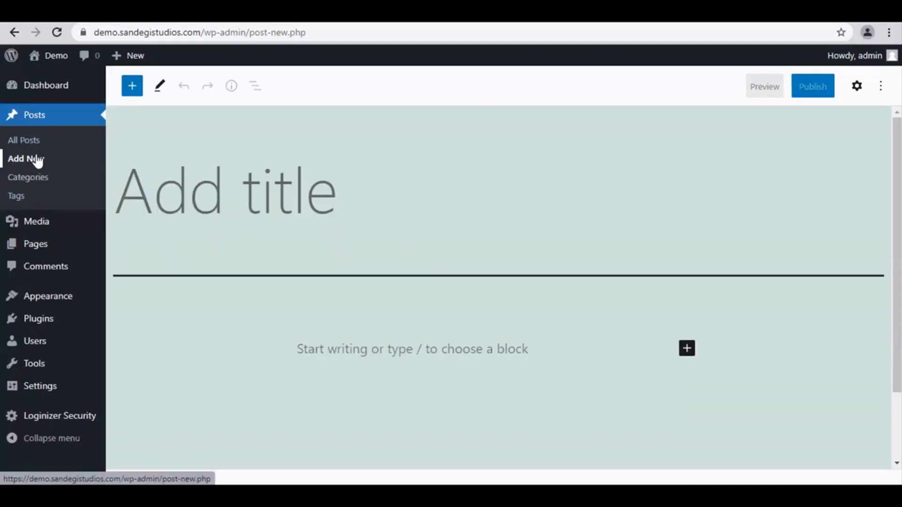
Step: Insert a Columns block with the 50 / 50 variation into the body of a new, untitled post
left_click(687, 349)
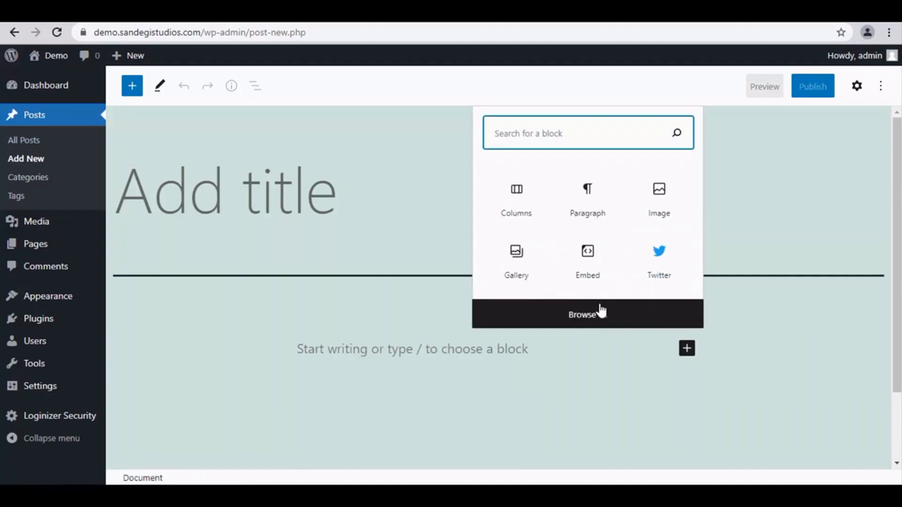
left_click(635, 317)
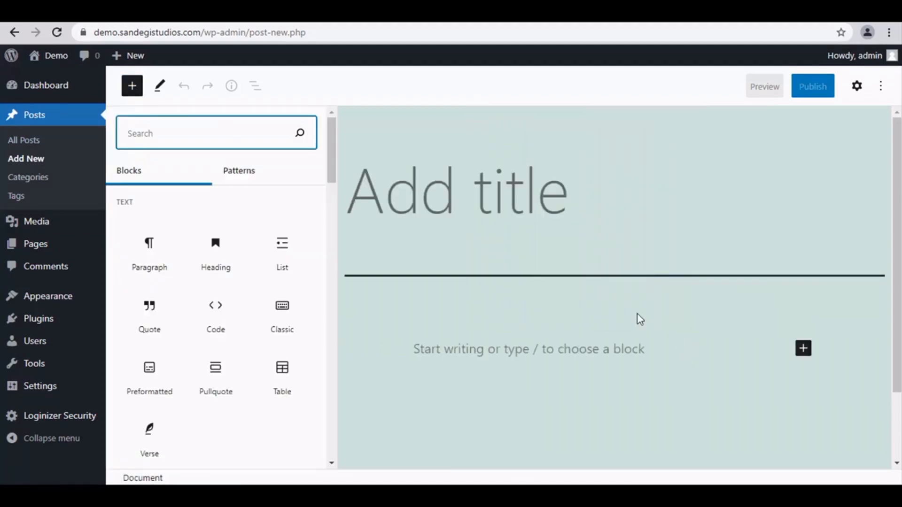
left_click(225, 256)
scroll(433, 360, "down", 3)
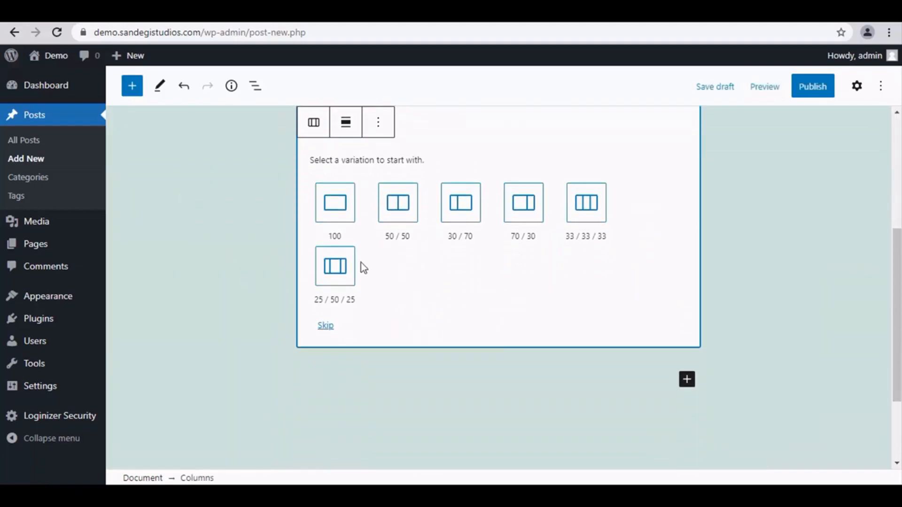
scroll(334, 166, "up", 1)
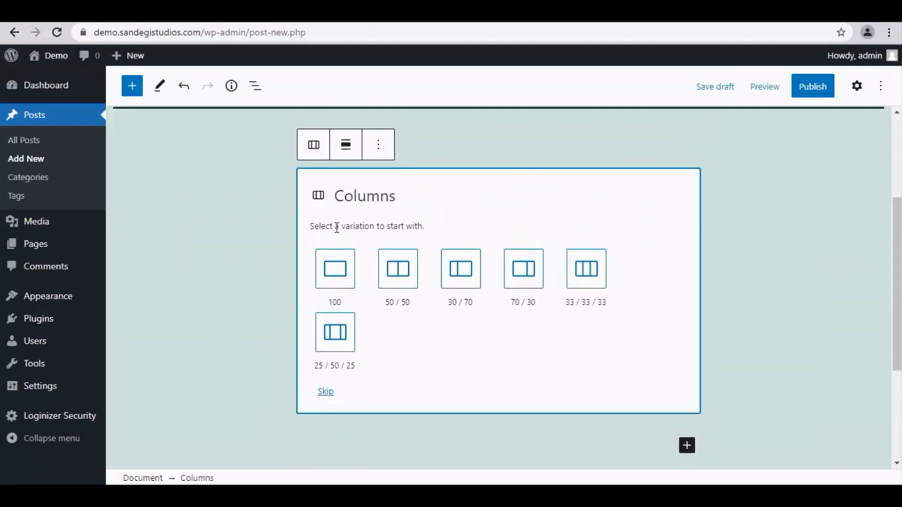
left_click(402, 277)
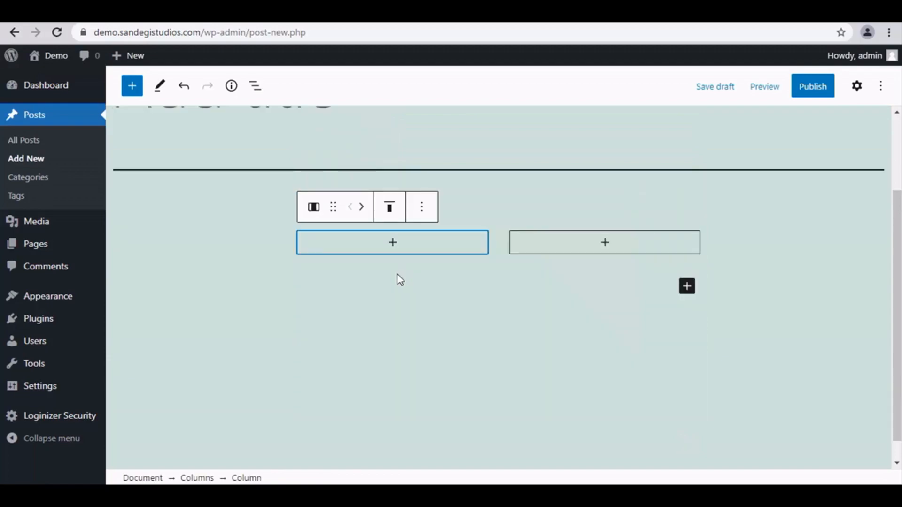
Step: Insert a Gallery block in the first column and a YouTube embed block in the second column
left_click(393, 243)
left_click(329, 420)
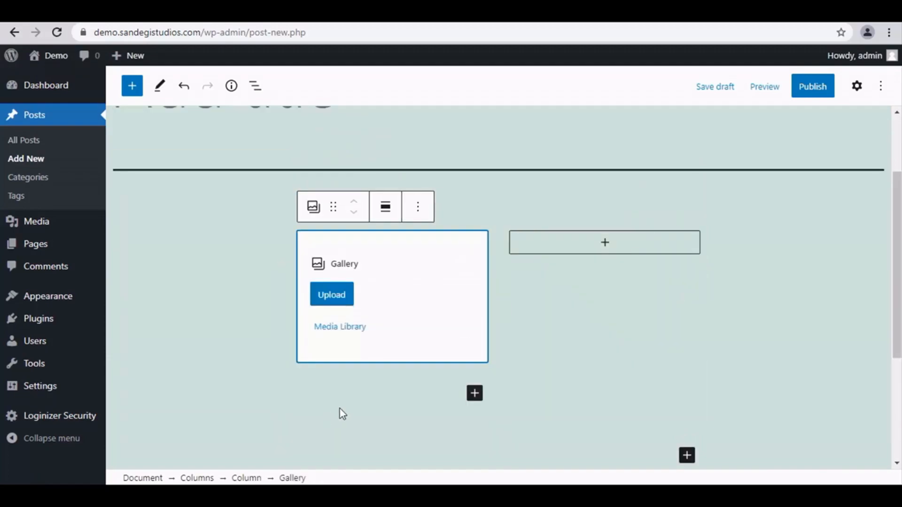
left_click(613, 244)
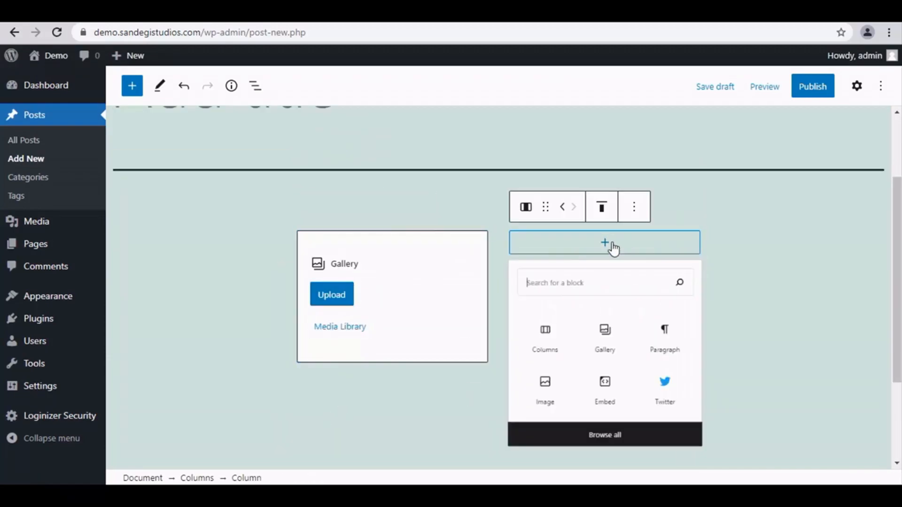
scroll(618, 296, "down", 3)
left_click(606, 339)
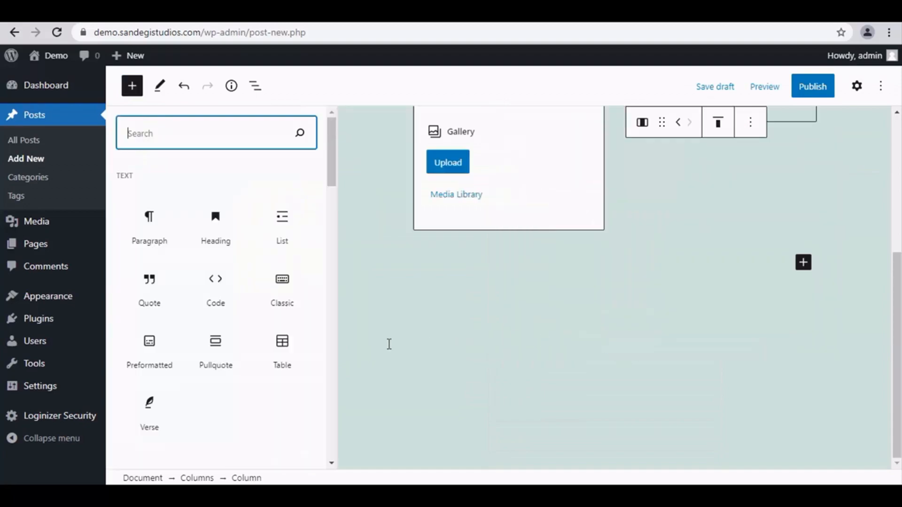
scroll(274, 338, "down", 10)
scroll(280, 329, "down", 10)
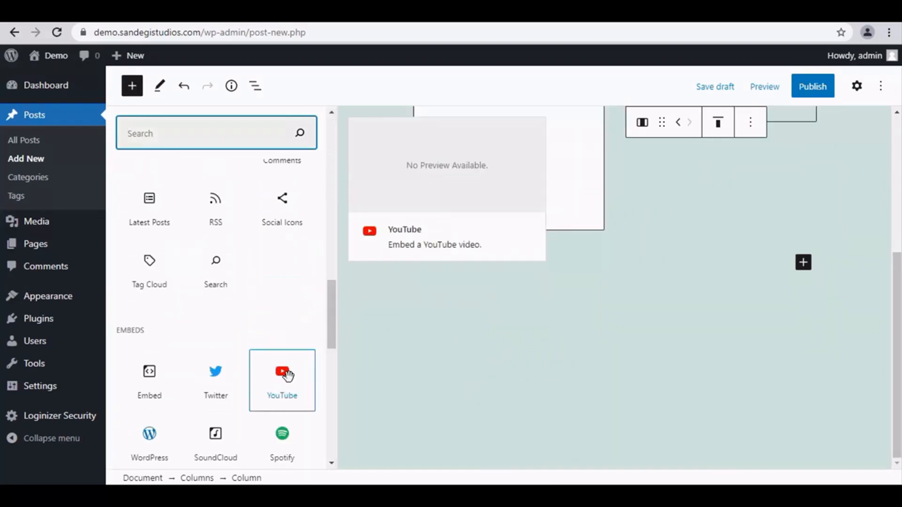
left_click(283, 375)
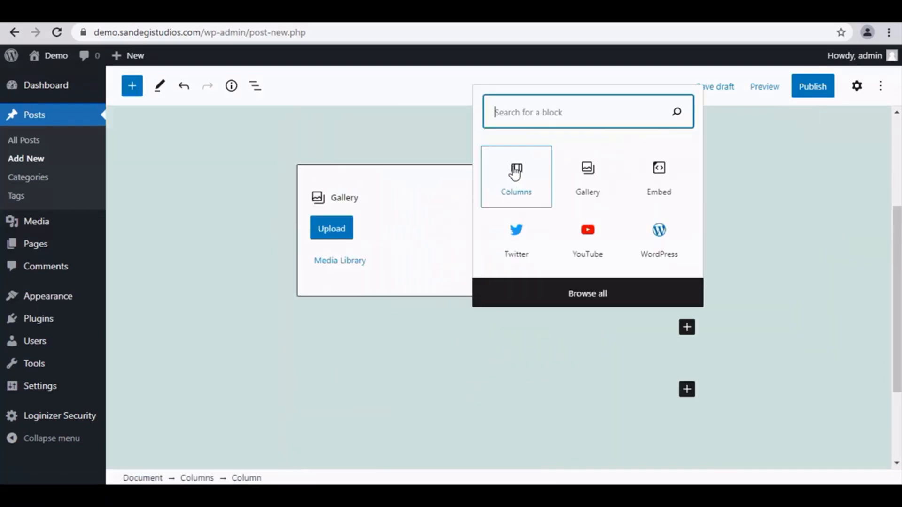
Step: Add nested Columns blocks with the 25 / 50 / 25 variation below the YouTube block and below the Gallery block
left_click(514, 171)
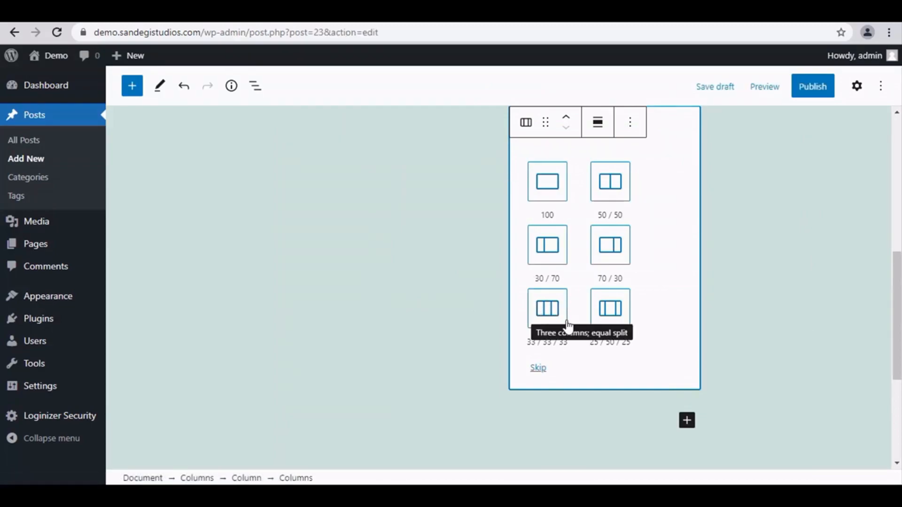
left_click(616, 314)
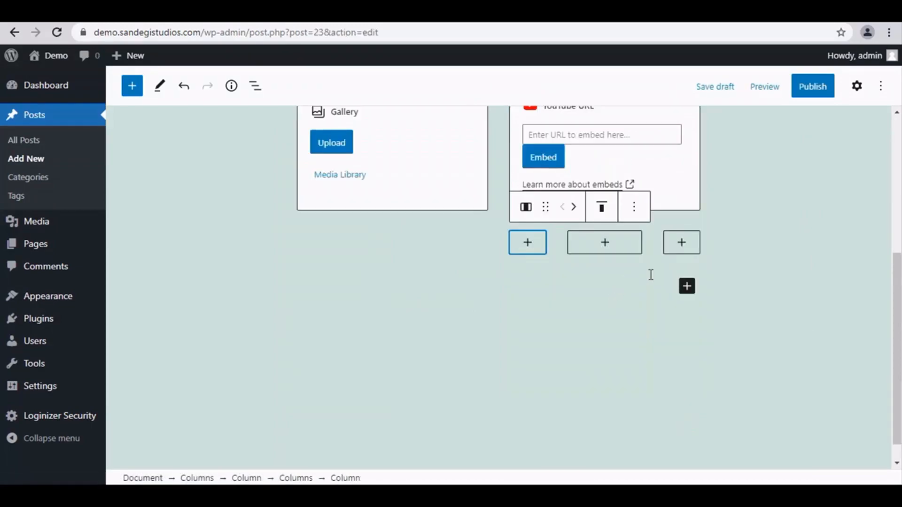
scroll(439, 308, "up", 3)
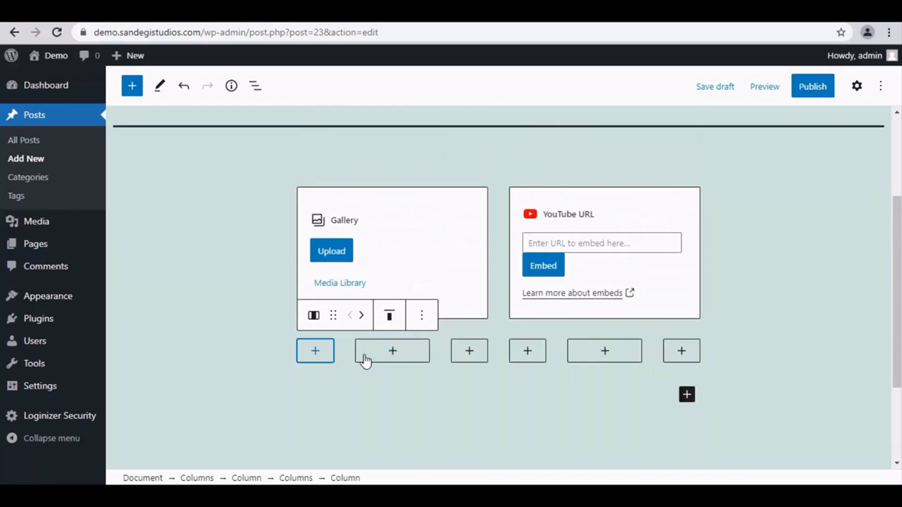
Step: Insert a Buttons block in the middle nested column below the Gallery block and label the button "Download"
left_click(393, 352)
type("but")
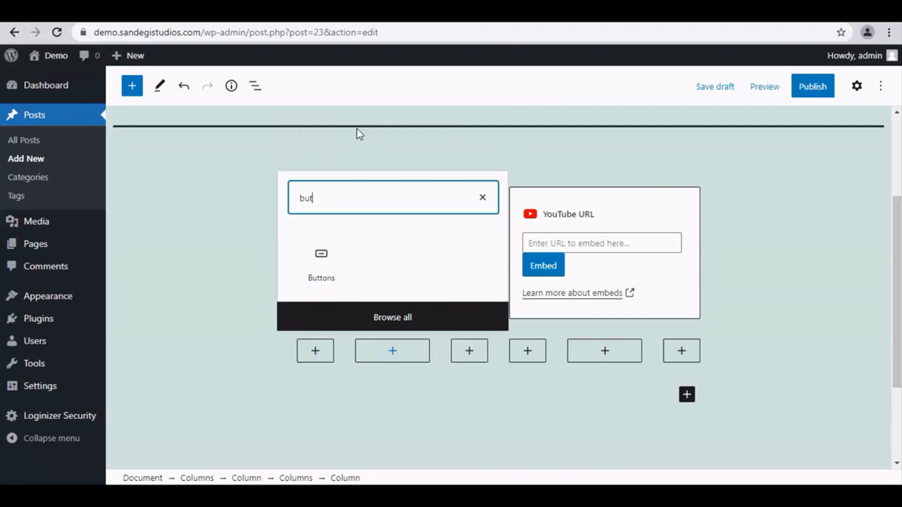
left_click(333, 273)
type("Download")
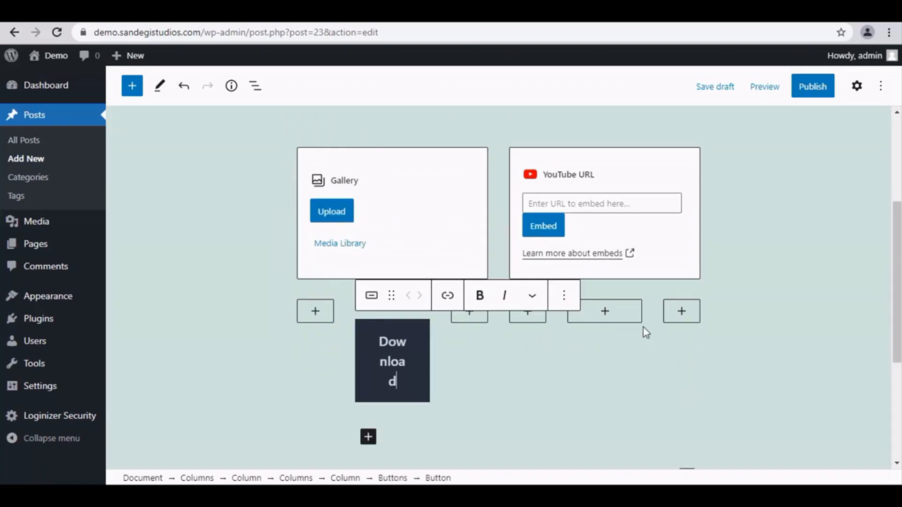
Step: Insert a Buttons block in the middle nested column below the YouTube block and label the button "Watching"
left_click(606, 312)
left_click(535, 217)
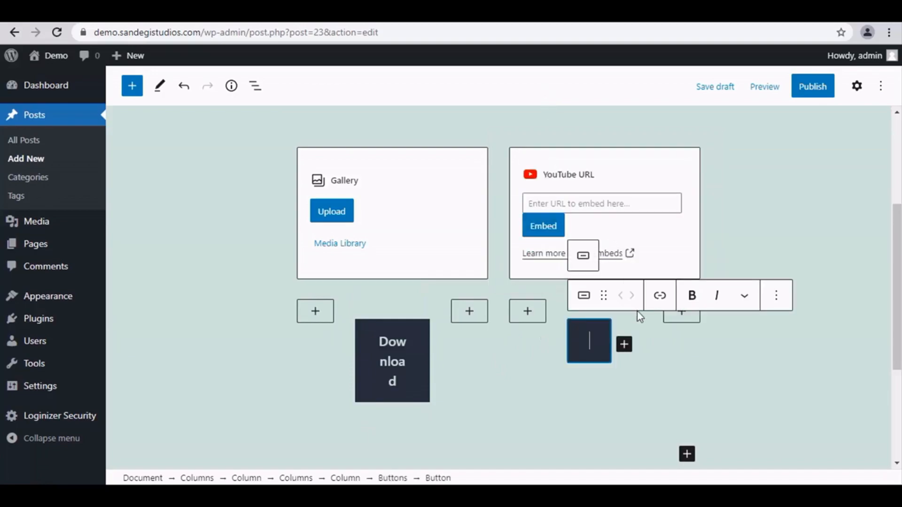
type("Watching")
left_click(525, 333)
Step: Insert another Columns block with the 50 / 50 variation below the existing layout
scroll(525, 332, "down", 4)
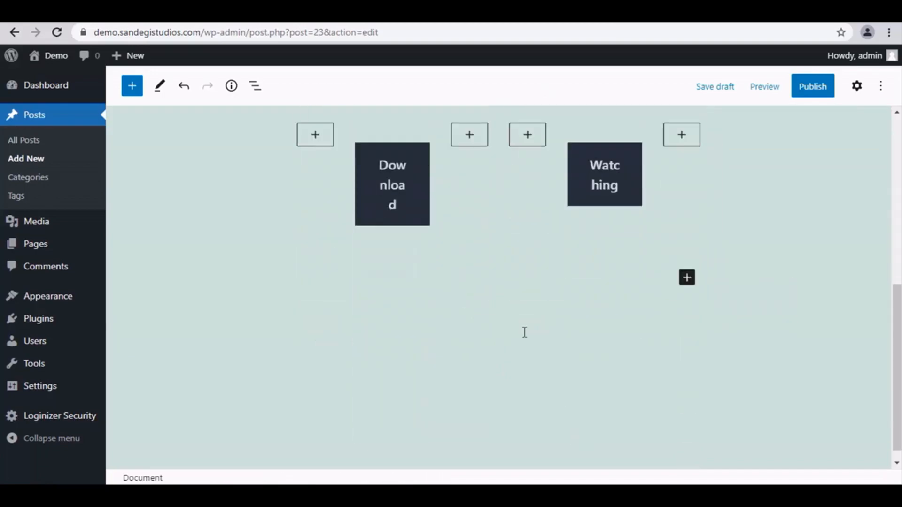
left_click(687, 277)
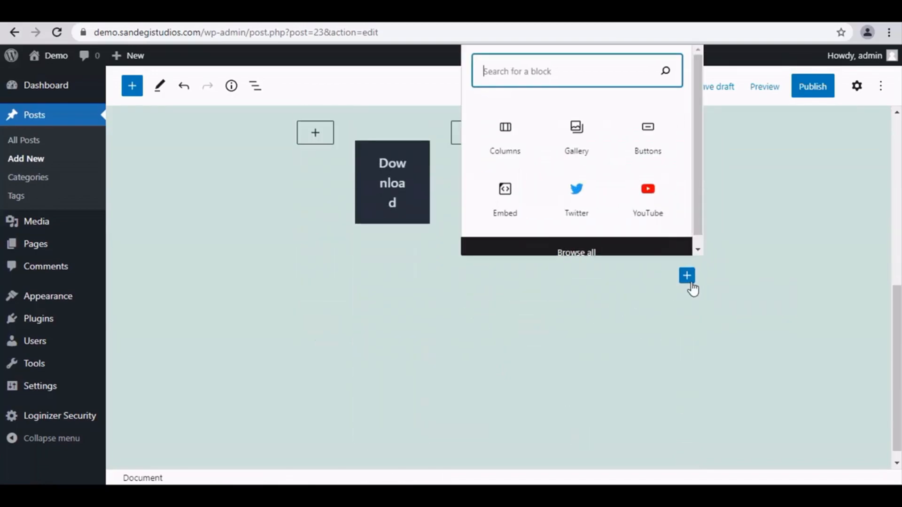
left_click(502, 133)
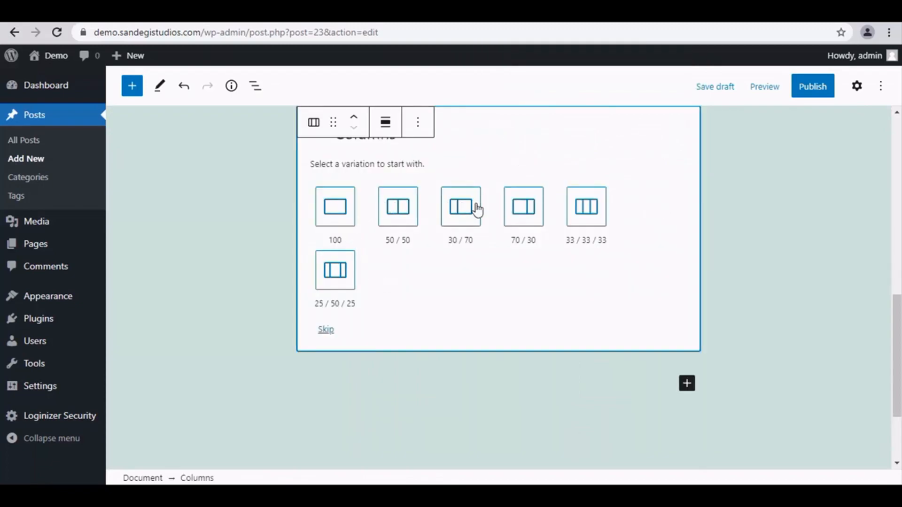
left_click(391, 206)
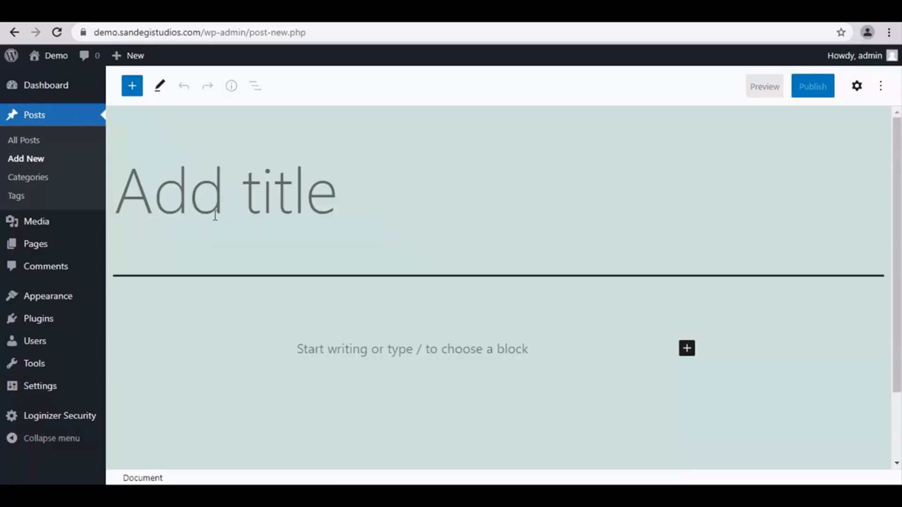
Step: Title the new post "Your Post Title" and write "Test" in its first paragraph
type("Your Post Title")
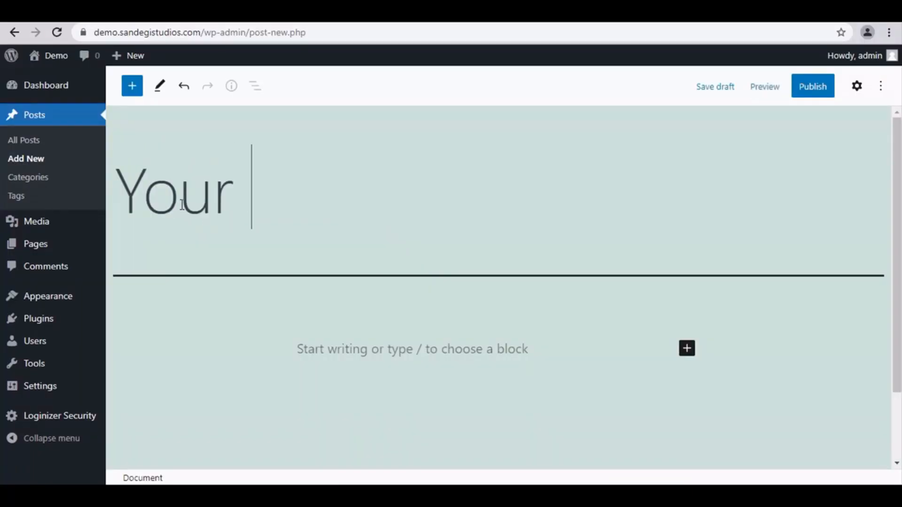
left_click(510, 340)
type("Test")
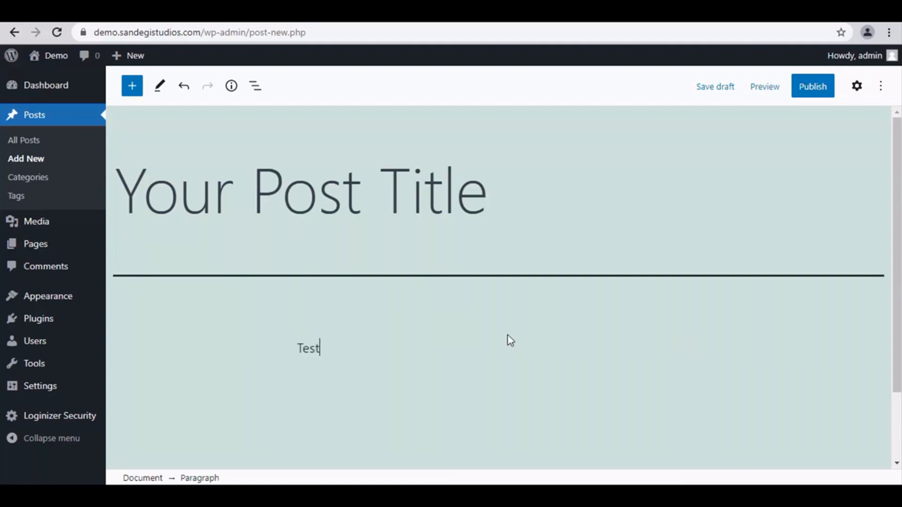
Step: Replace the test text in the post body with the copied "Lorem ipsum dolor sit amet" paragraph
key("ctrl+a")
key("BackSpace")
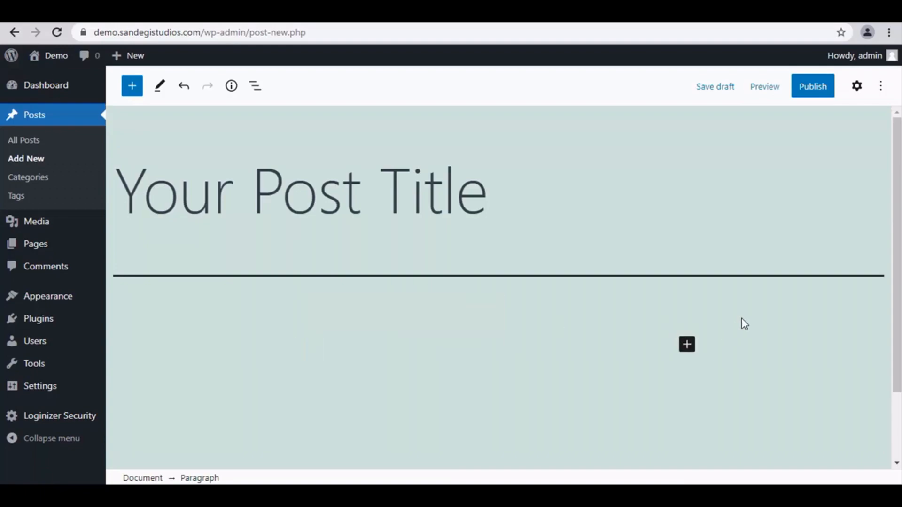
left_click(687, 345)
left_click(588, 214)
right_click(313, 347)
left_click(363, 242)
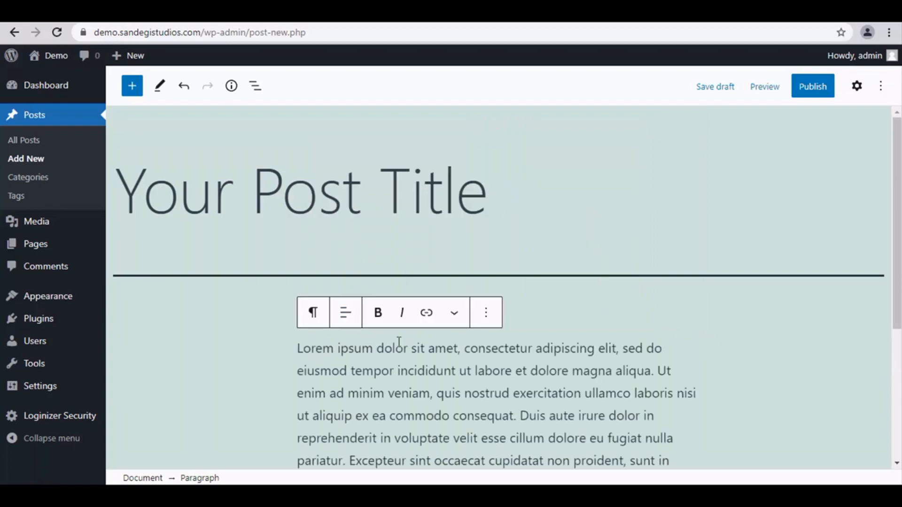
Step: Add six empty Paragraph blocks below the Lorem ipsum text
scroll(398, 340, "down", 5)
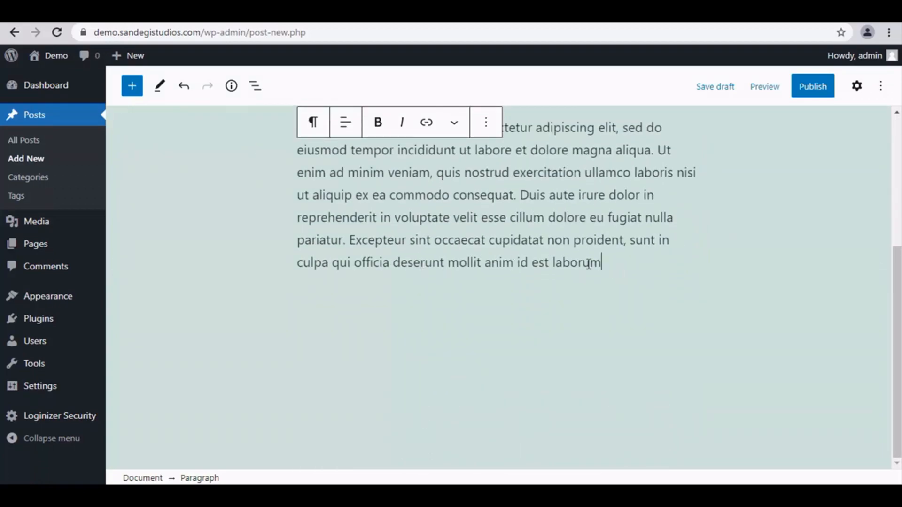
key("Return")
scroll(363, 228, "up", 3)
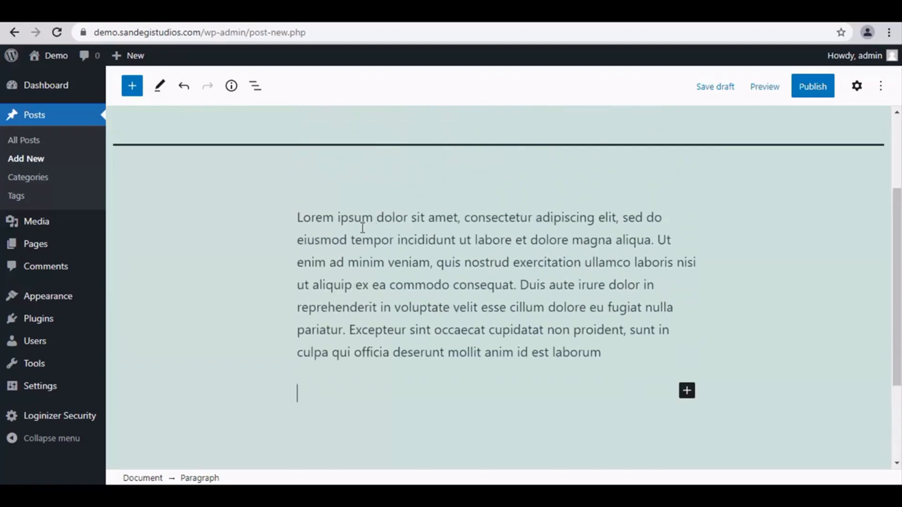
key("Return")
key("Return")
key("Return")
key("Return")
key("Return")
left_click(687, 391)
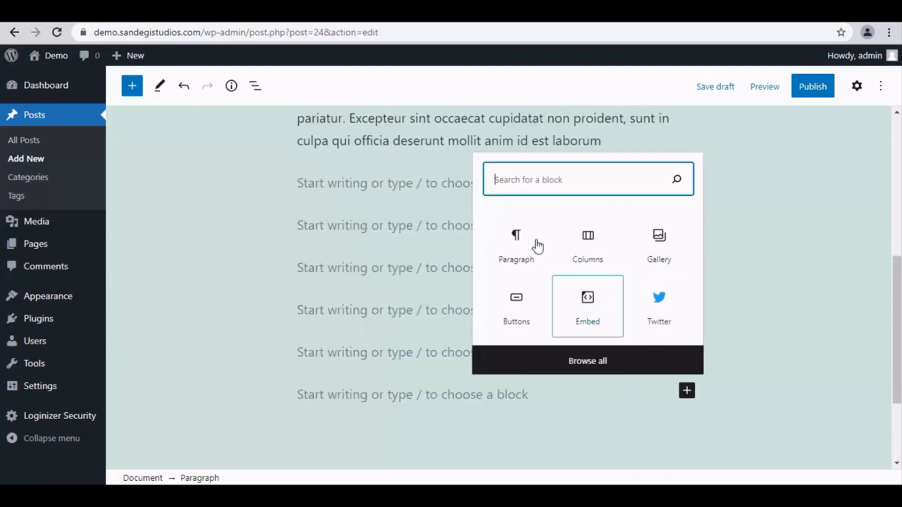
left_click(519, 243)
left_click(687, 390)
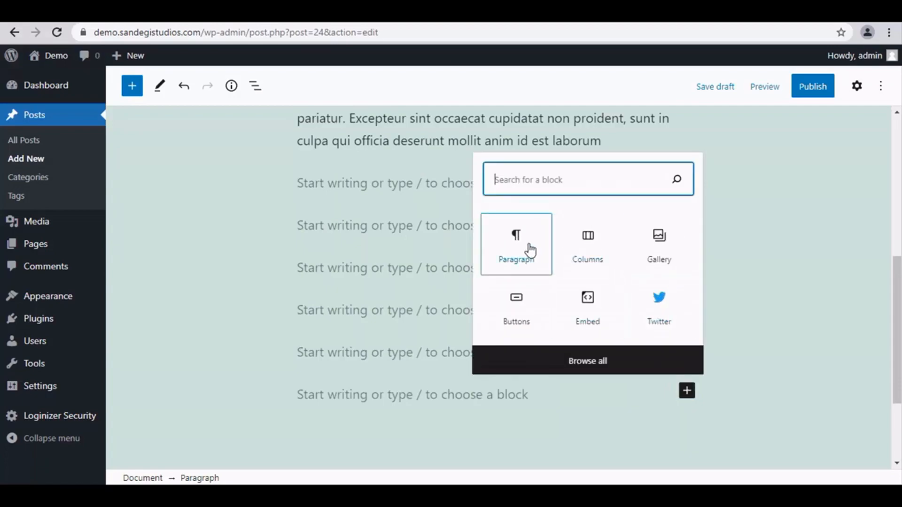
left_click(528, 248)
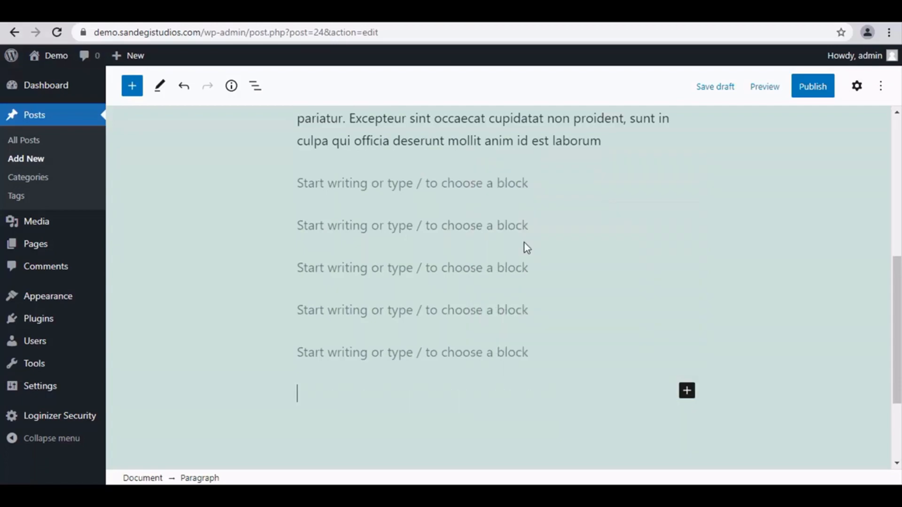
Step: Paste the "Sed ut perspiciatis" text into the second empty paragraph below the Lorem ipsum text
left_click(322, 229)
right_click(326, 227)
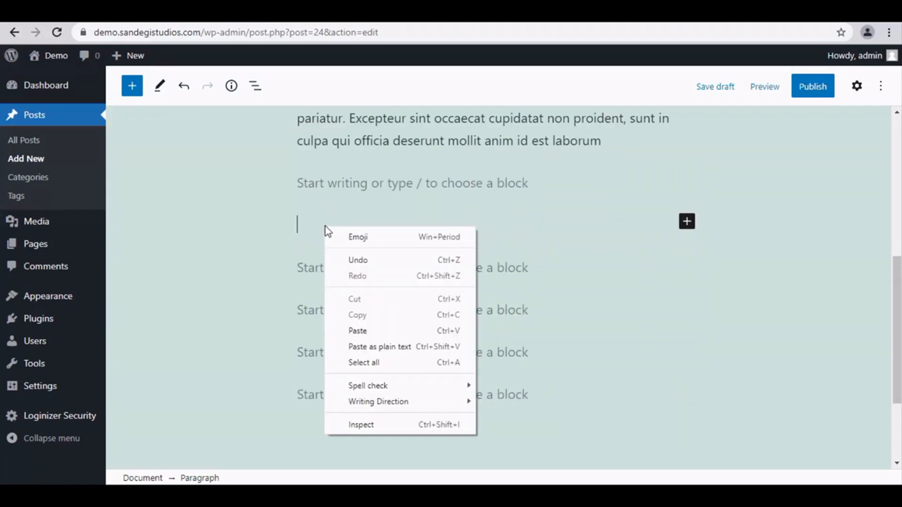
left_click(368, 331)
scroll(564, 235, "up", 5)
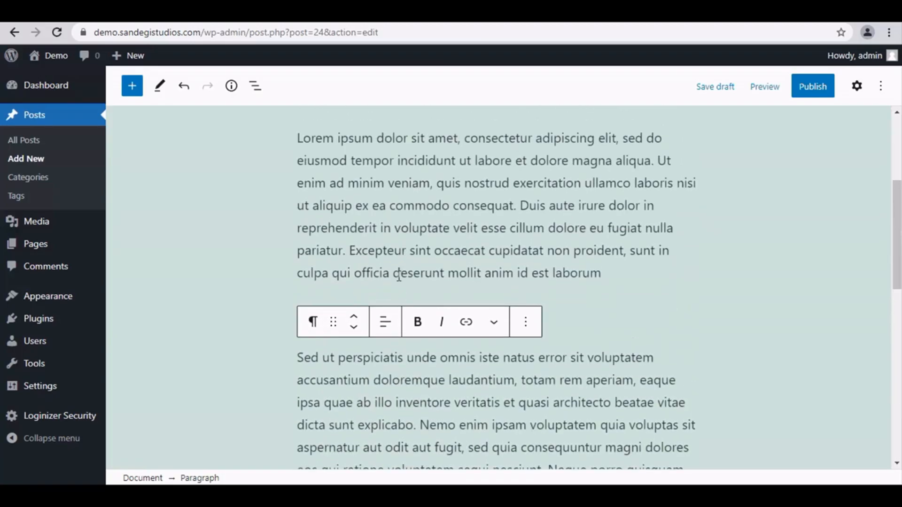
Step: Publish the post and view it on the live site from start to end
left_click(799, 84)
left_click(783, 94)
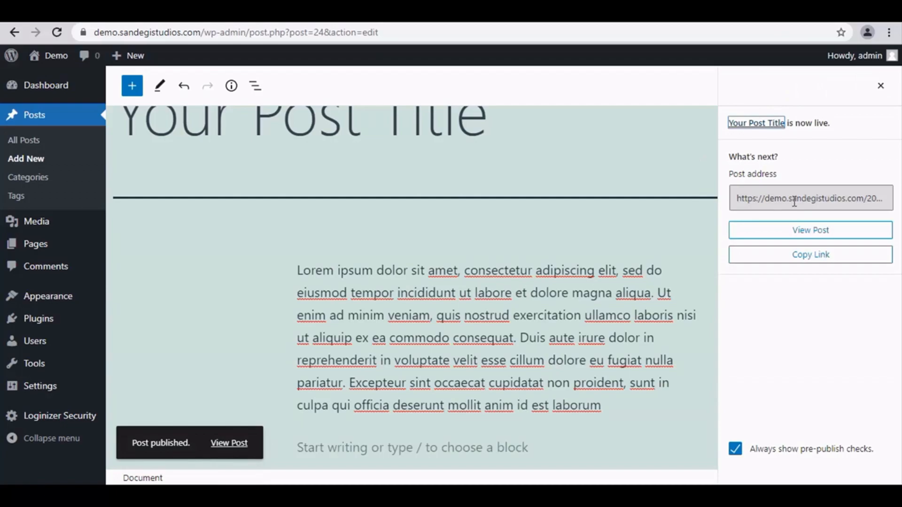
left_click(806, 234)
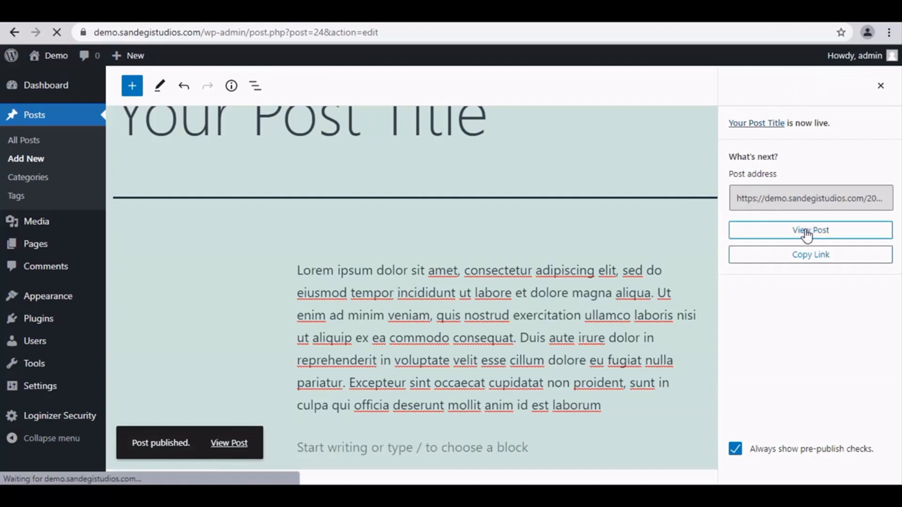
scroll(497, 207, "down", 10)
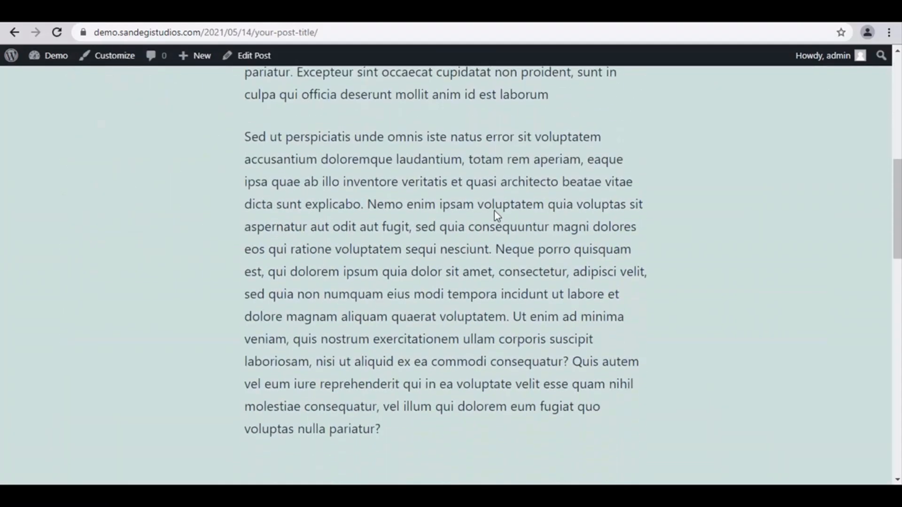
scroll(484, 207, "up", 10)
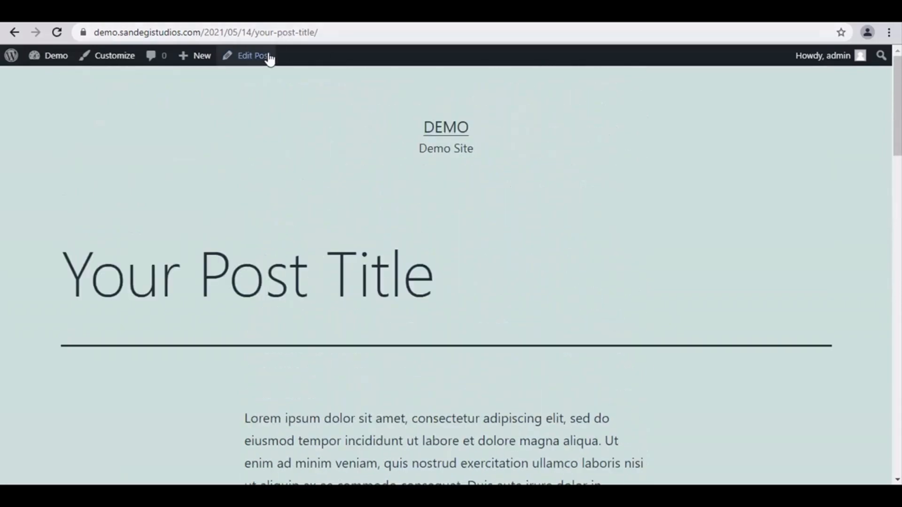
Step: Reopen the published post for editing and look through its text and the empty paragraphs below it
left_click(272, 56)
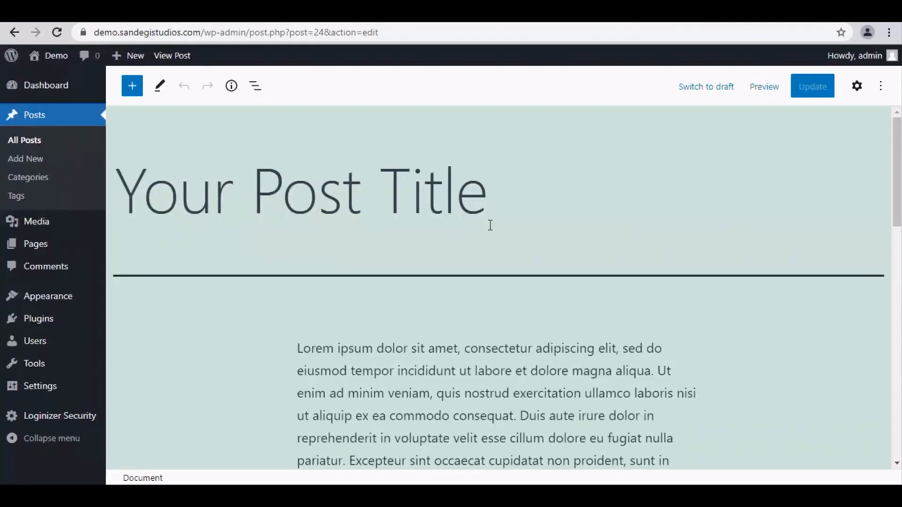
scroll(490, 226, "down", 12)
scroll(520, 264, "down", 3)
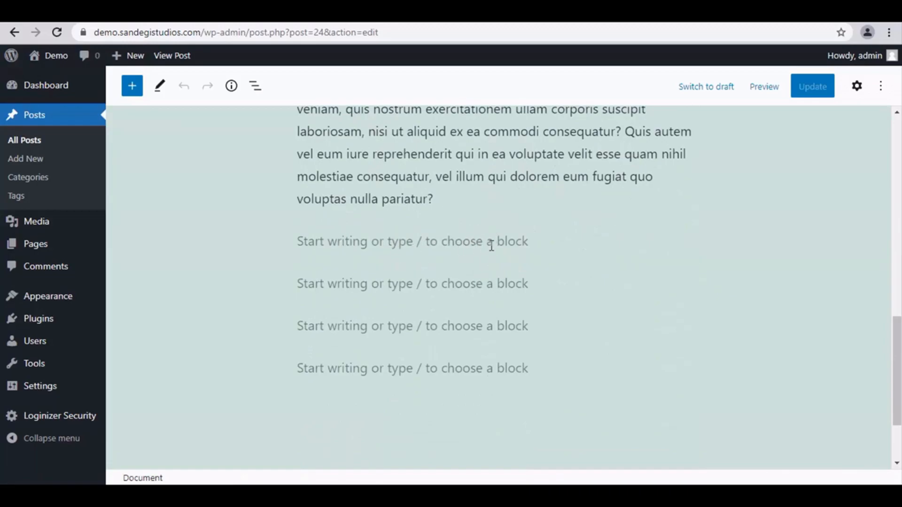
scroll(511, 189, "up", 10)
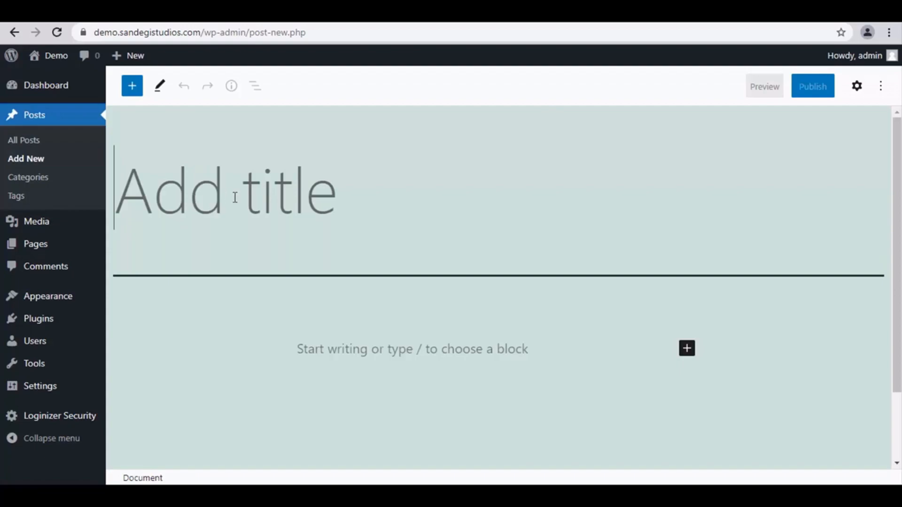
Step: Title the new post "Add an Image" and insert an Image block found by searching for "image"
type("Add")
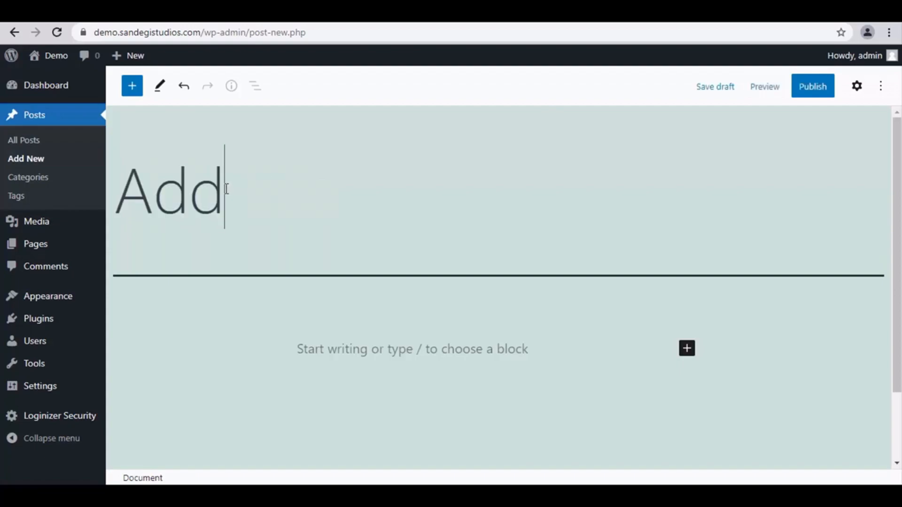
type(" an Image")
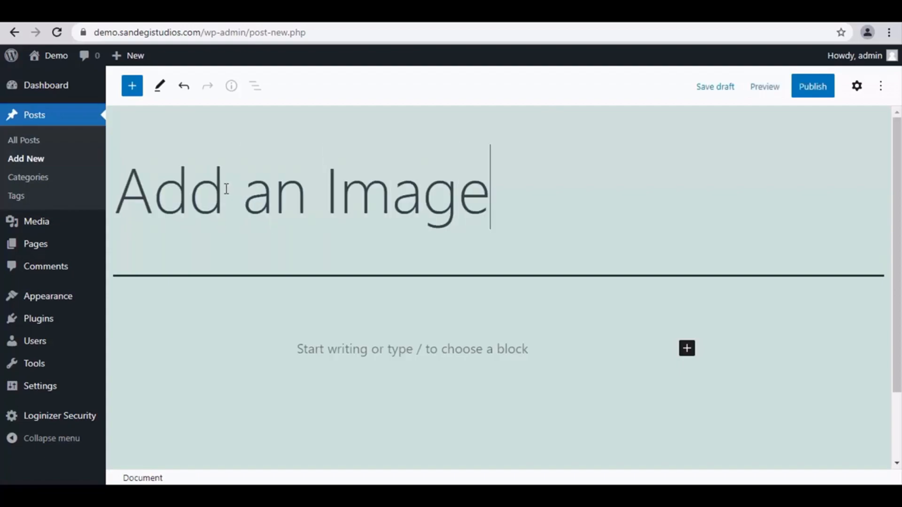
left_click(687, 348)
type("image")
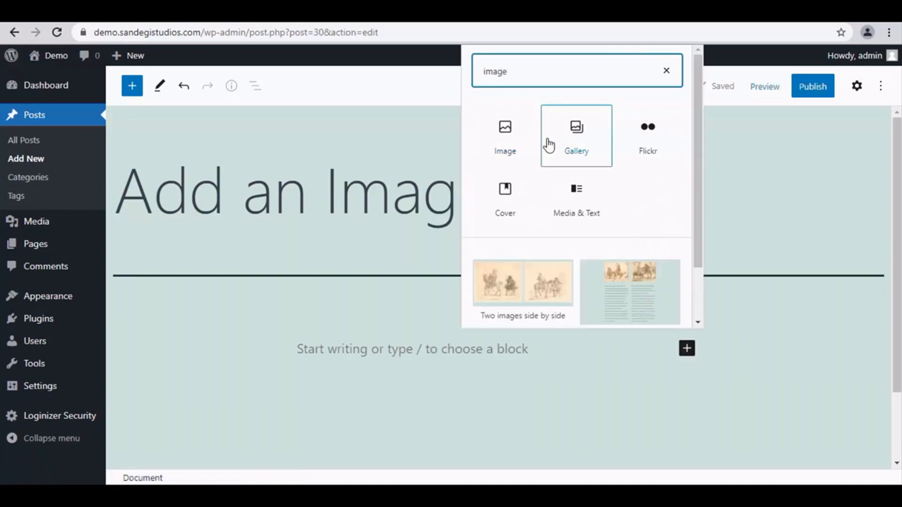
left_click(506, 156)
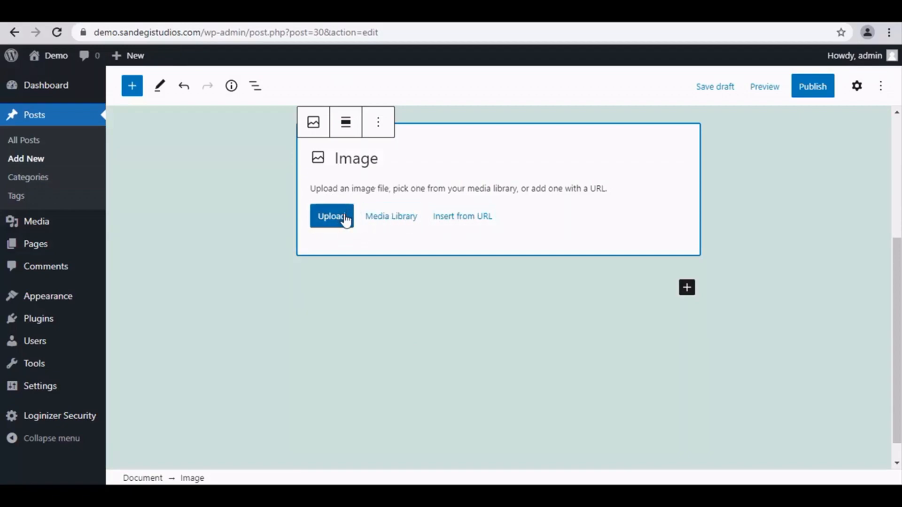
Step: Fill the Image block with the tomato and greens photo from the media library
left_click(390, 217)
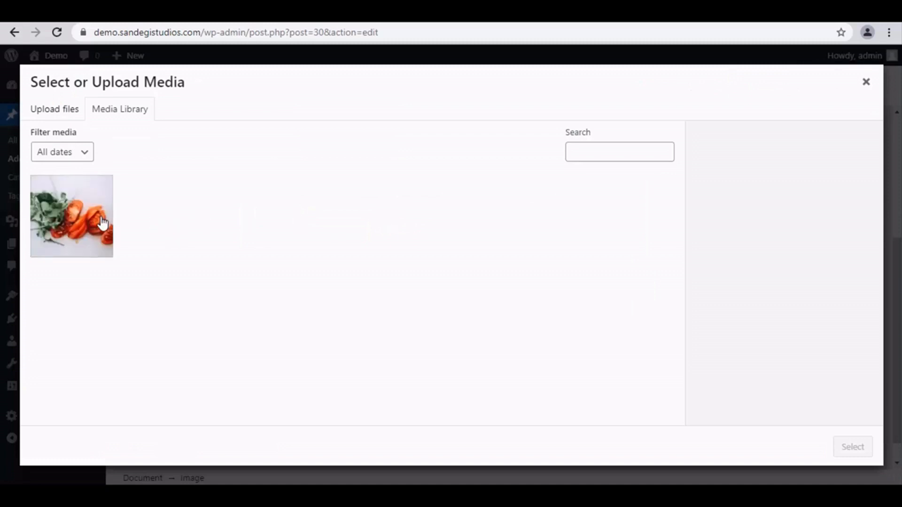
left_click(90, 217)
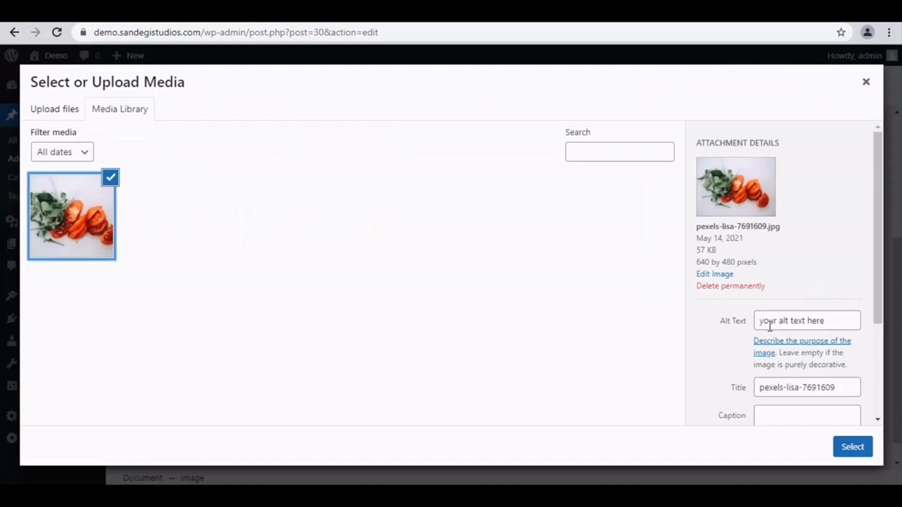
scroll(741, 300, "down", 3)
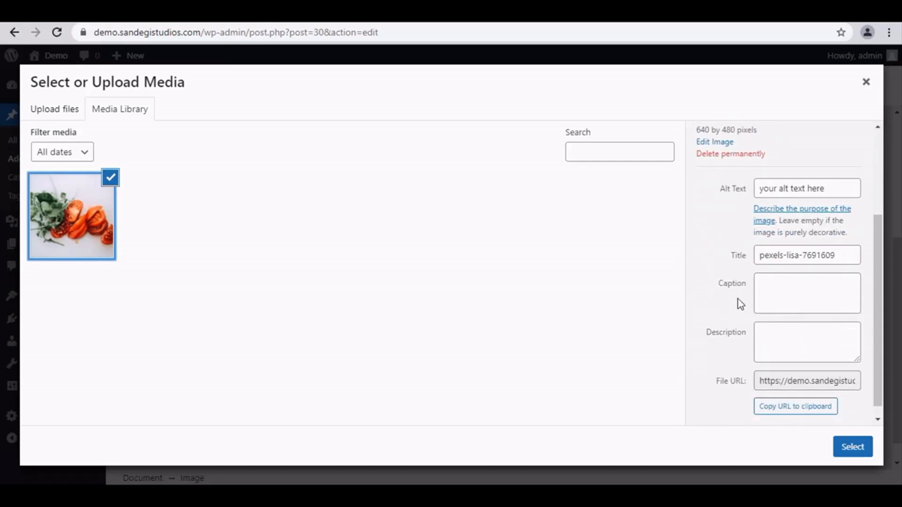
left_click(853, 447)
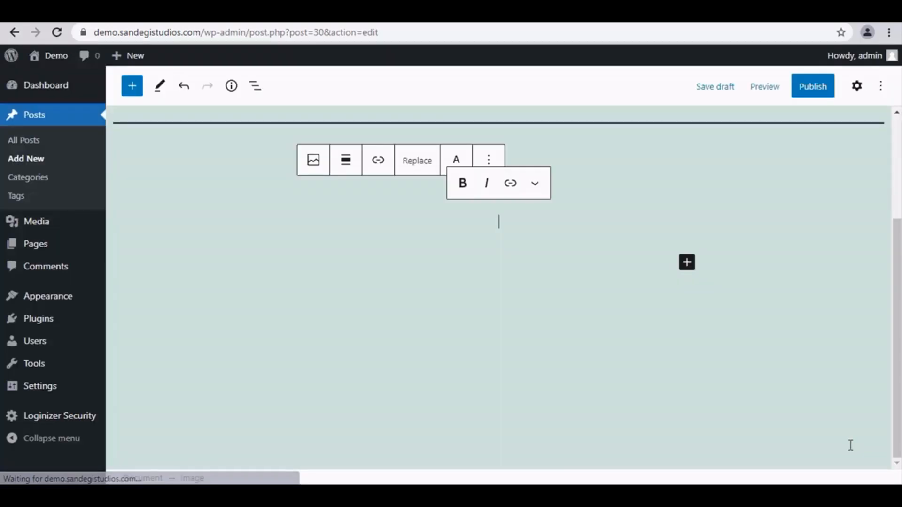
scroll(641, 328, "up", 5)
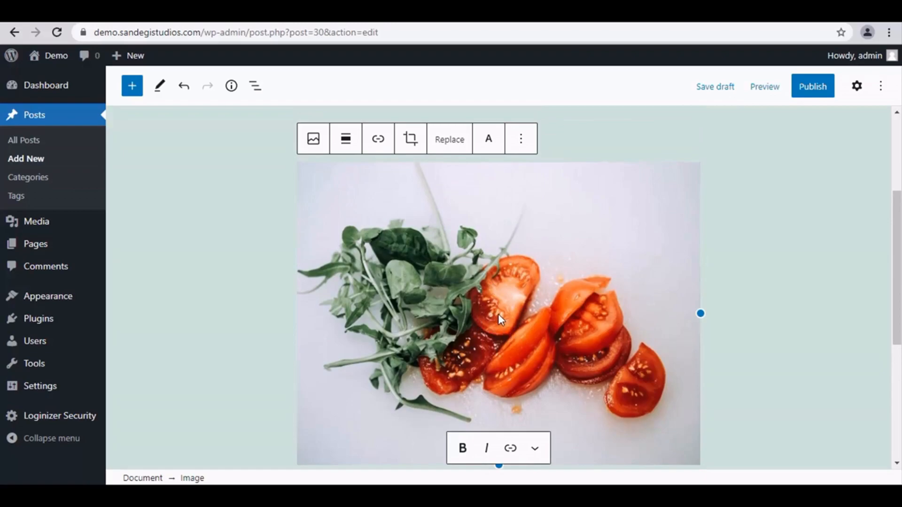
Step: Look over the image block's additional options without choosing one
scroll(465, 164, "down", 3)
right_click(521, 122)
left_click(519, 124)
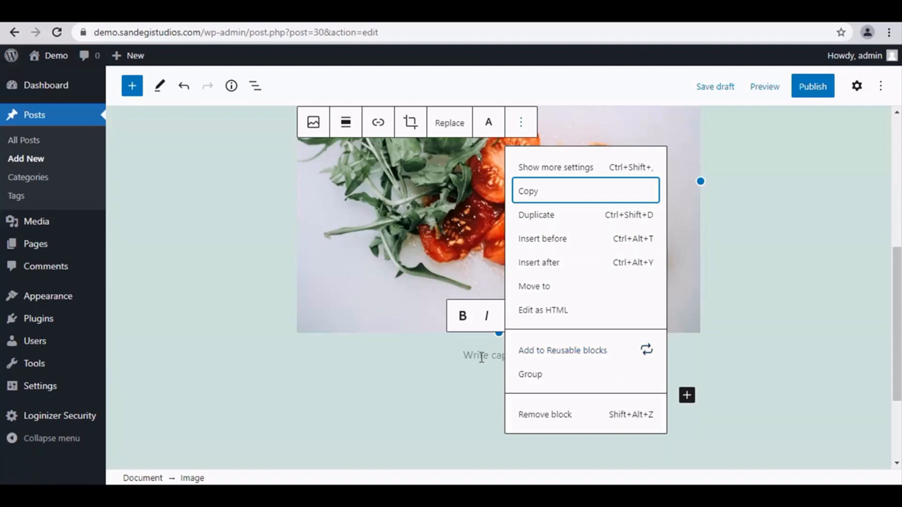
left_click(464, 374)
Step: Publish the "Add an Image" post with the default public, immediate settings
scroll(596, 293, "up", 5)
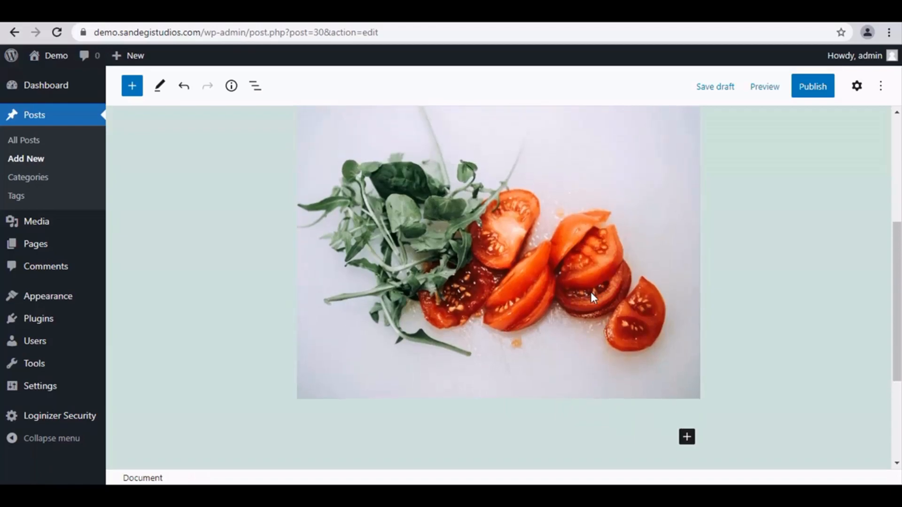
left_click(815, 92)
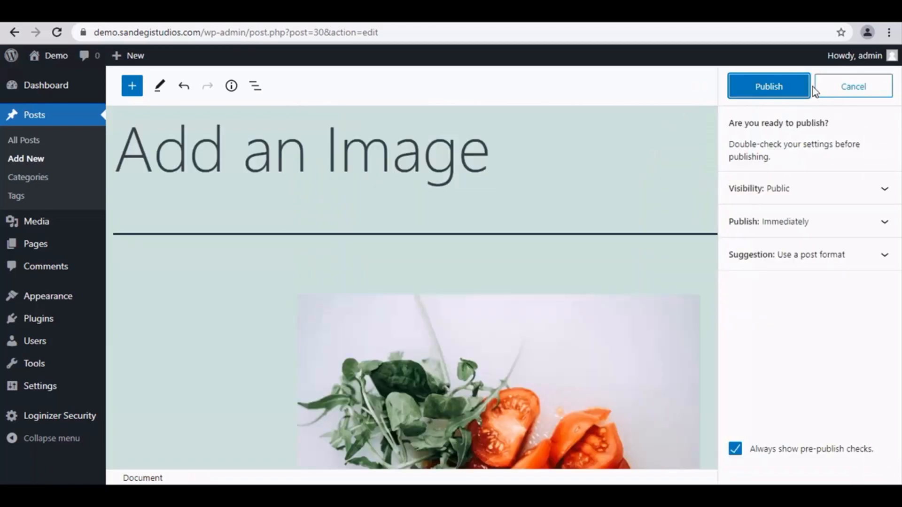
left_click(770, 90)
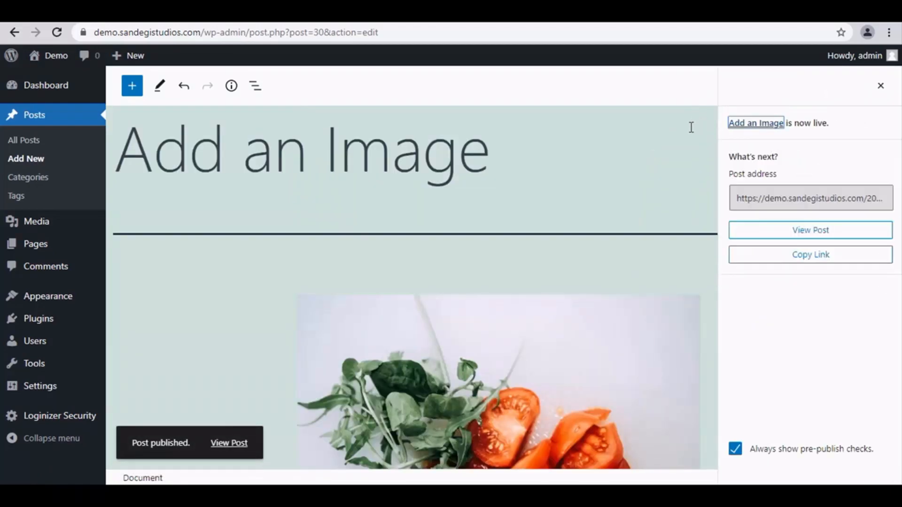
Step: View the published "Add an Image" post on the site and look over its title and photo
left_click(820, 231)
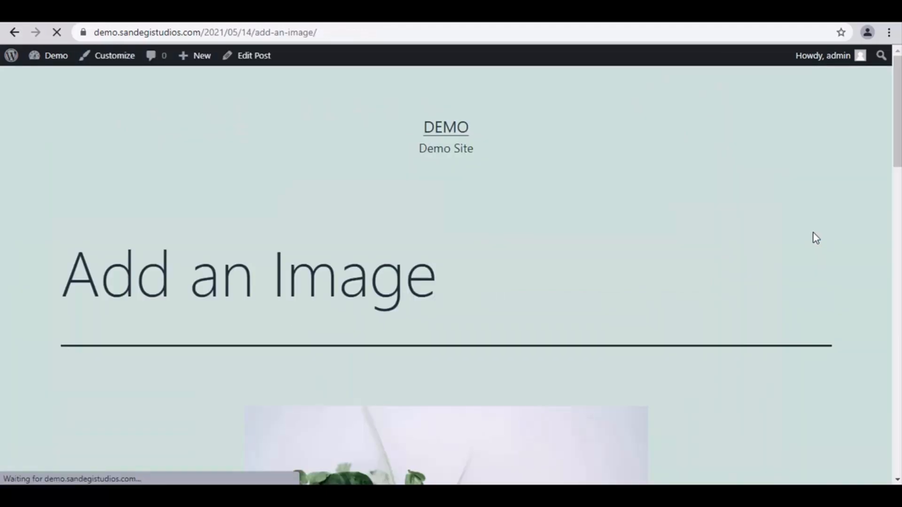
scroll(481, 291, "down", 3)
scroll(478, 289, "down", 4)
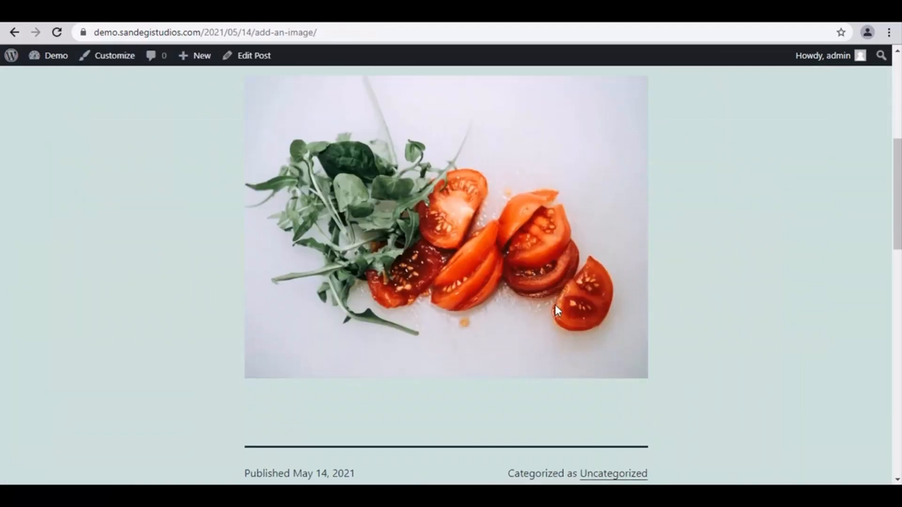
scroll(503, 192, "up", 4)
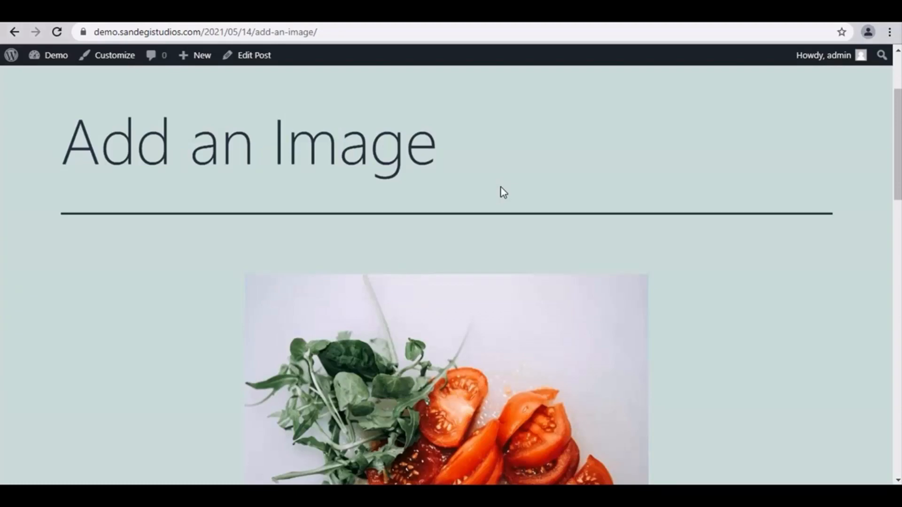
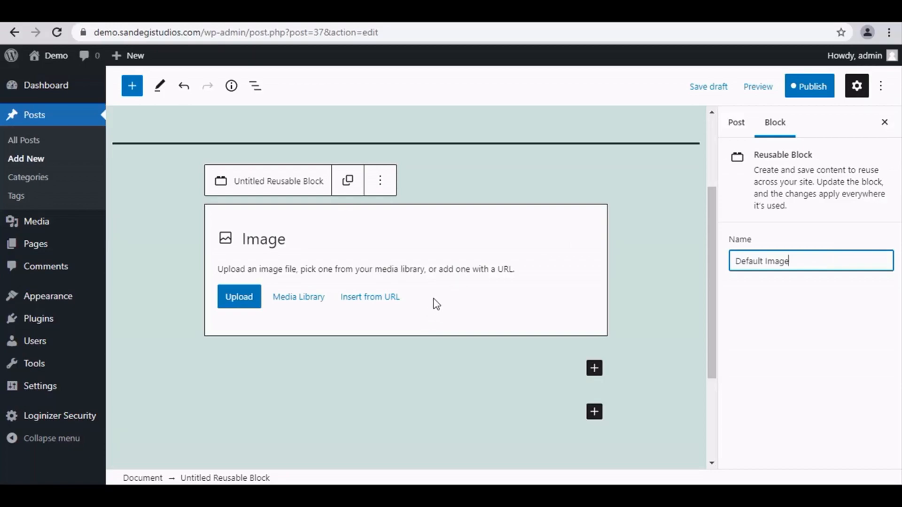
Step: Try adding the Image block inside the reusable block to the reusable blocks as well
left_click(387, 232)
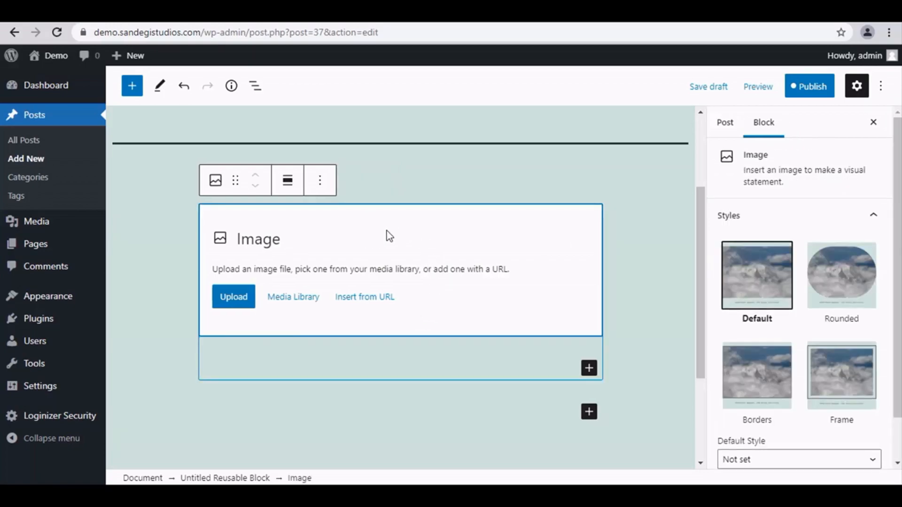
left_click(320, 180)
left_click(384, 407)
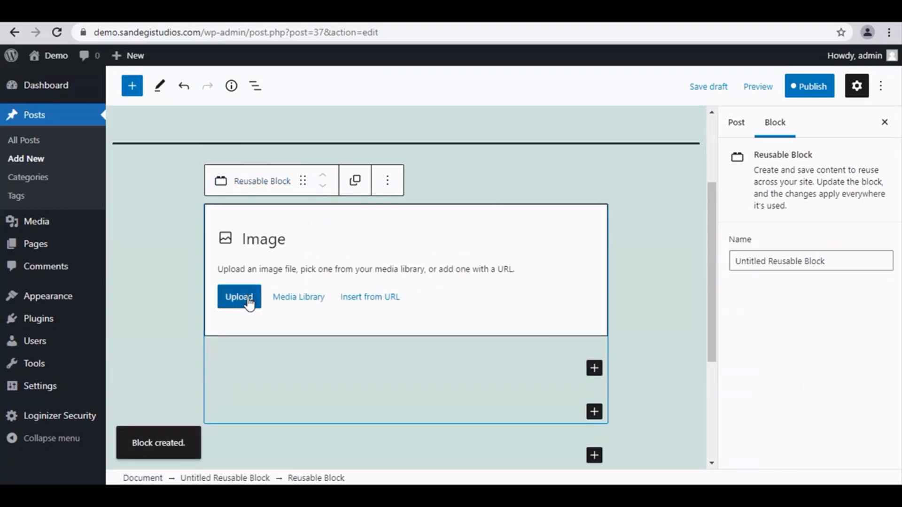
left_click_drag(304, 180, 312, 208)
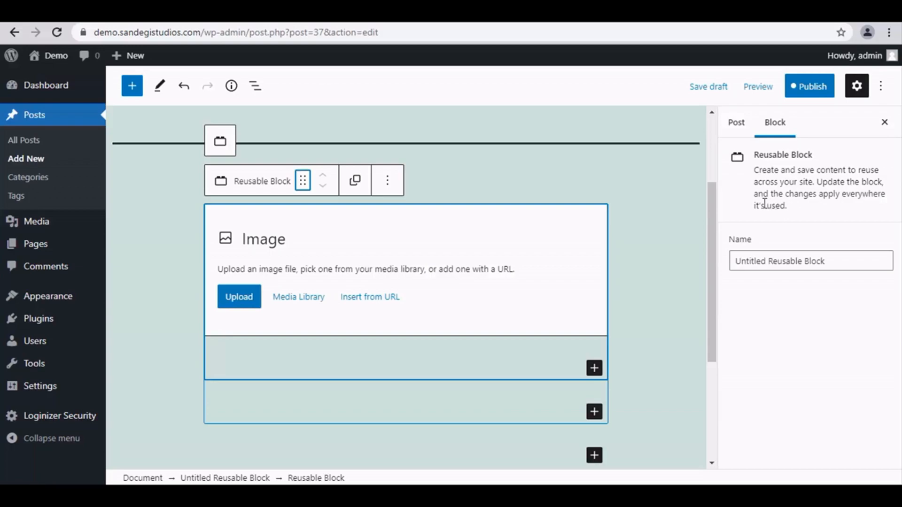
Step: Insert a Gallery block below the reusable image block
scroll(512, 319, "down", 3)
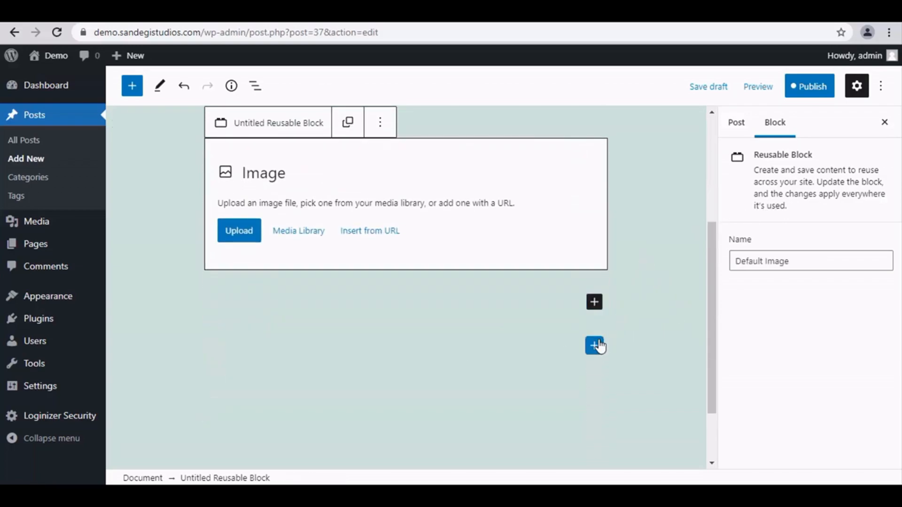
left_click(595, 346)
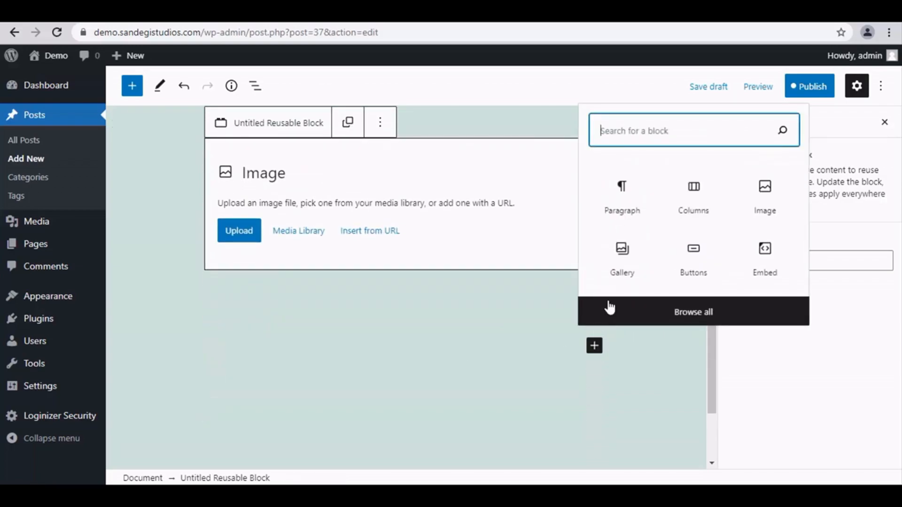
left_click(616, 272)
scroll(539, 294, "down", 3)
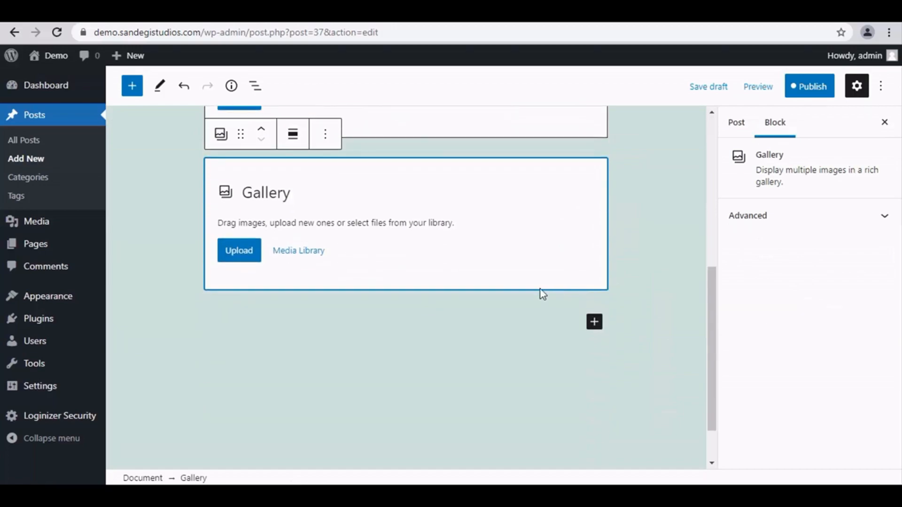
Step: Add the Gallery block to the reusable blocks and try out moving it up and down
scroll(499, 294, "up", 3)
left_click(325, 267)
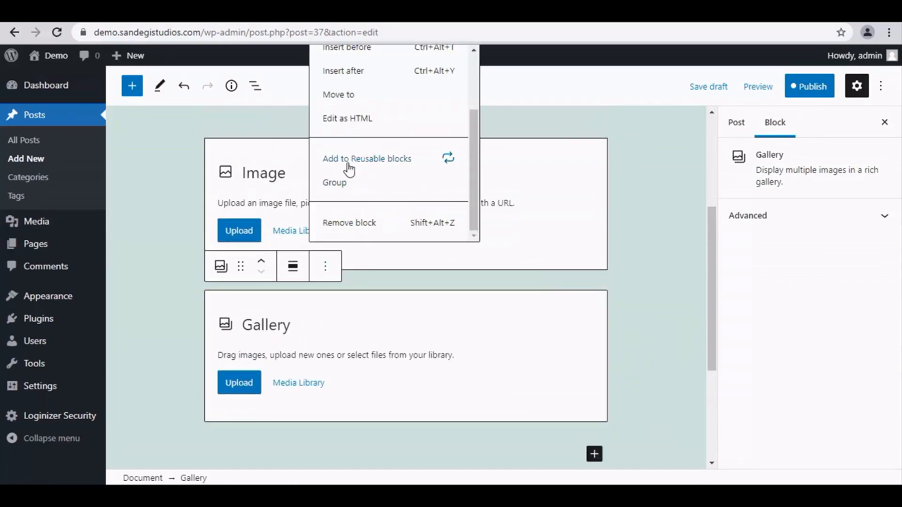
left_click(391, 161)
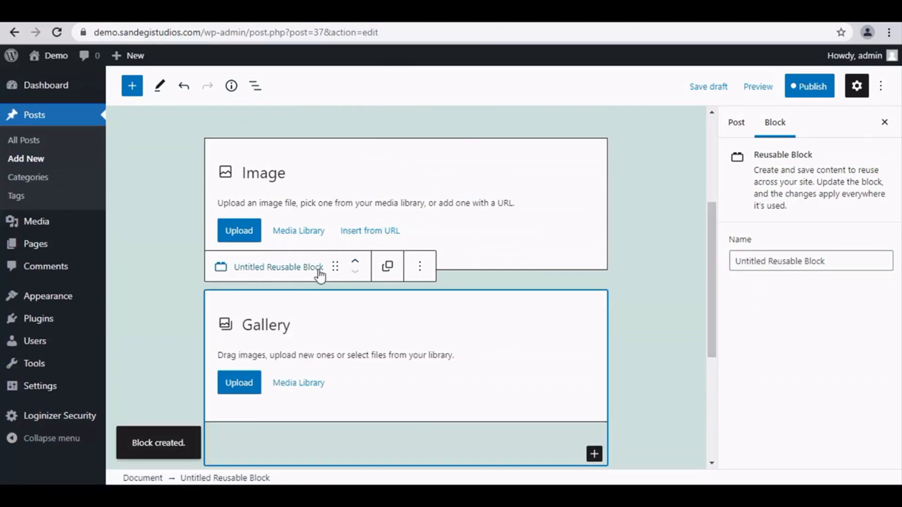
left_click(355, 263)
left_click(355, 276)
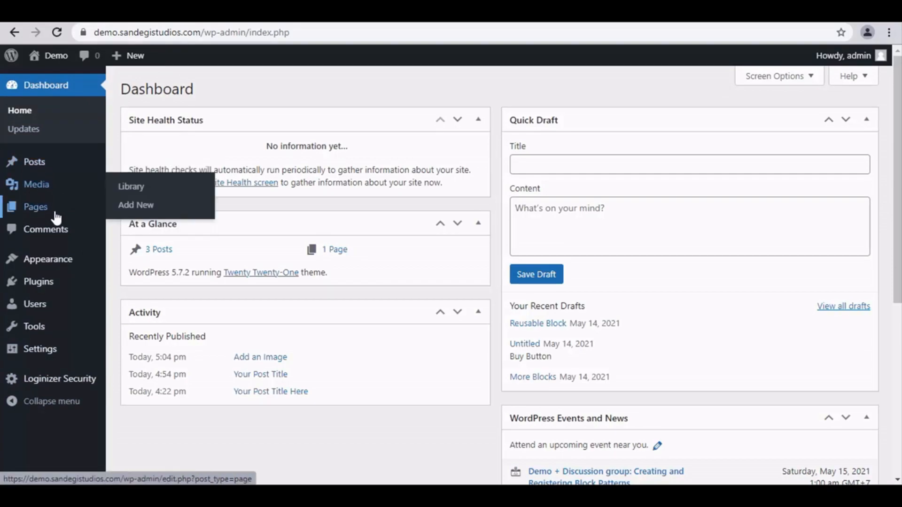
Step: Open the site's General settings from the dashboard
mouse_move(60, 267)
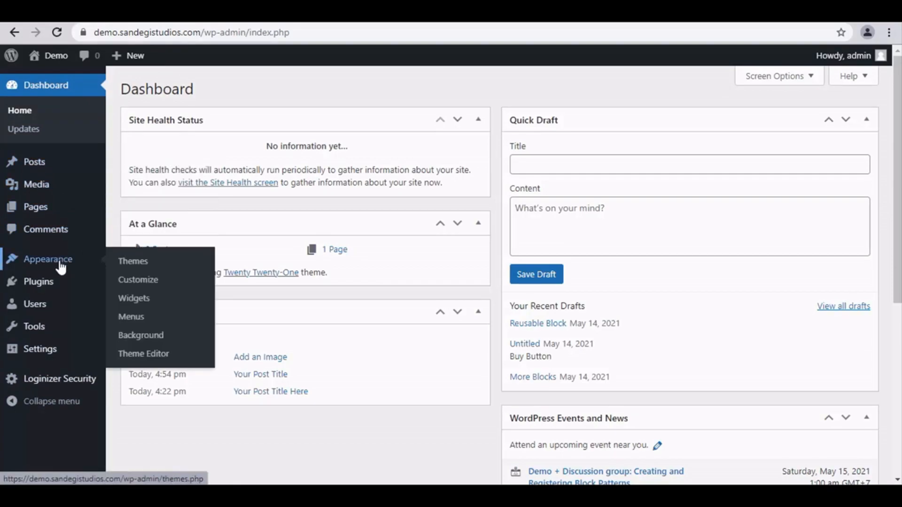
mouse_move(53, 313)
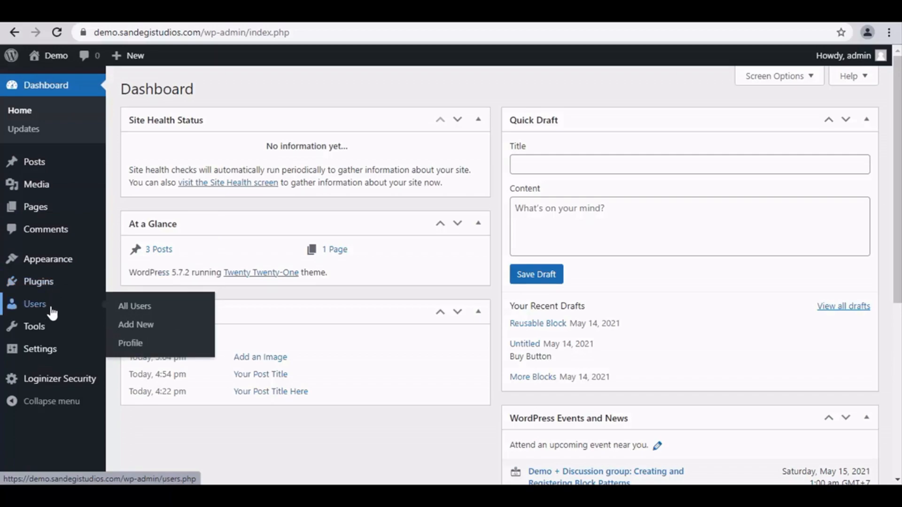
mouse_move(52, 355)
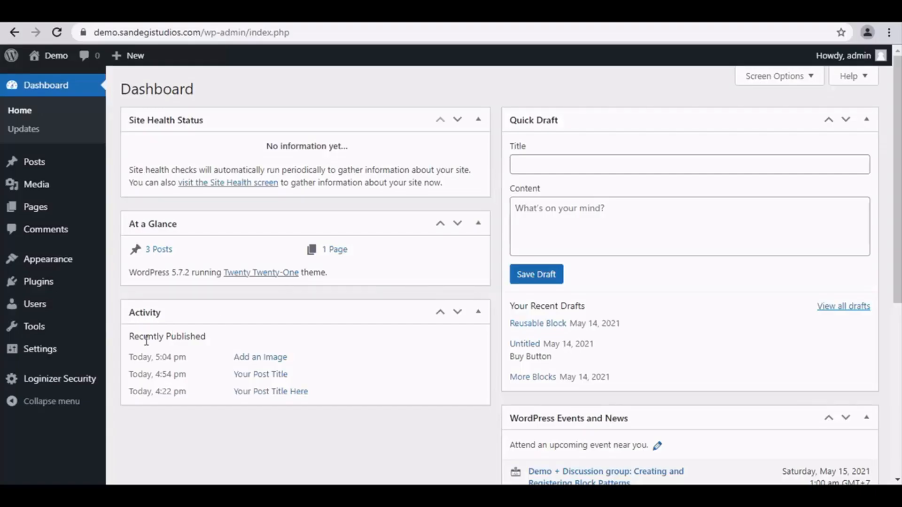
mouse_move(33, 349)
left_click(164, 336)
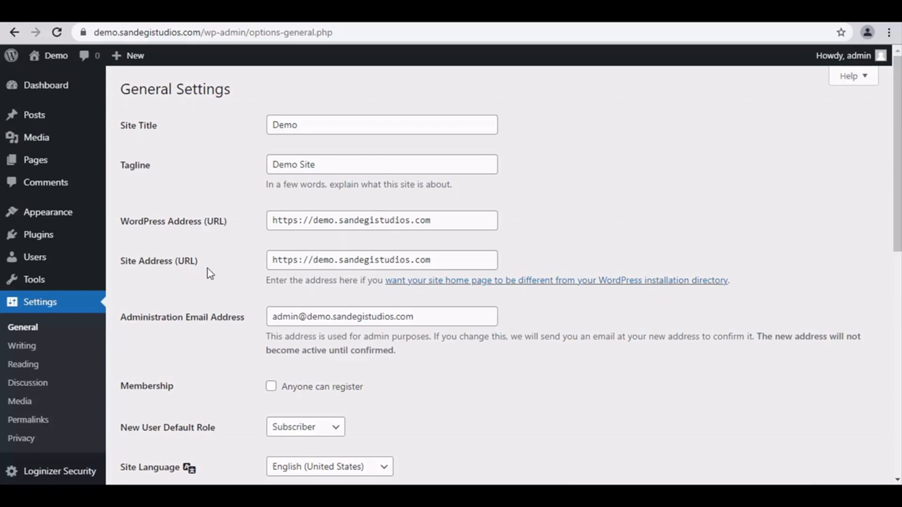
Step: Allow anyone to register as a member, and switch that option off again
scroll(205, 272, "down", 3)
left_click(270, 254)
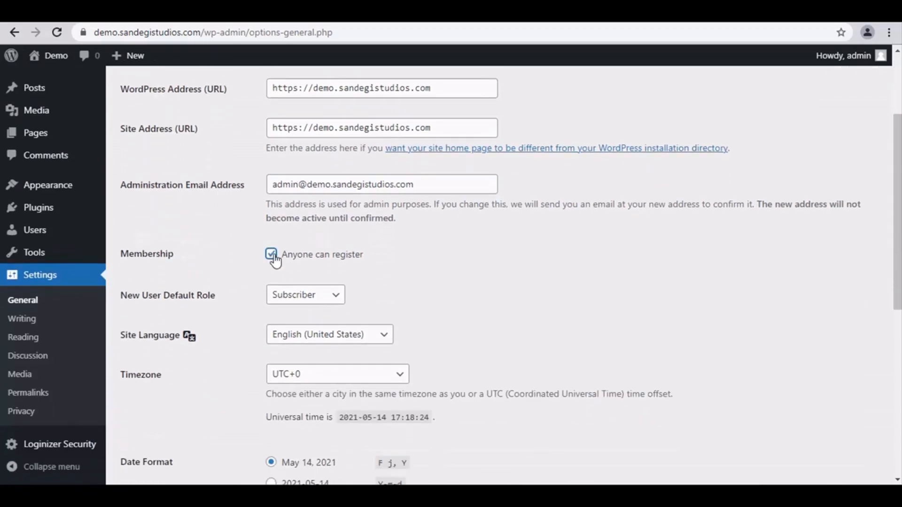
left_click(271, 255)
Step: Look over the choices for the new user default role, site language and timezone without changing them
scroll(307, 258, "down", 2)
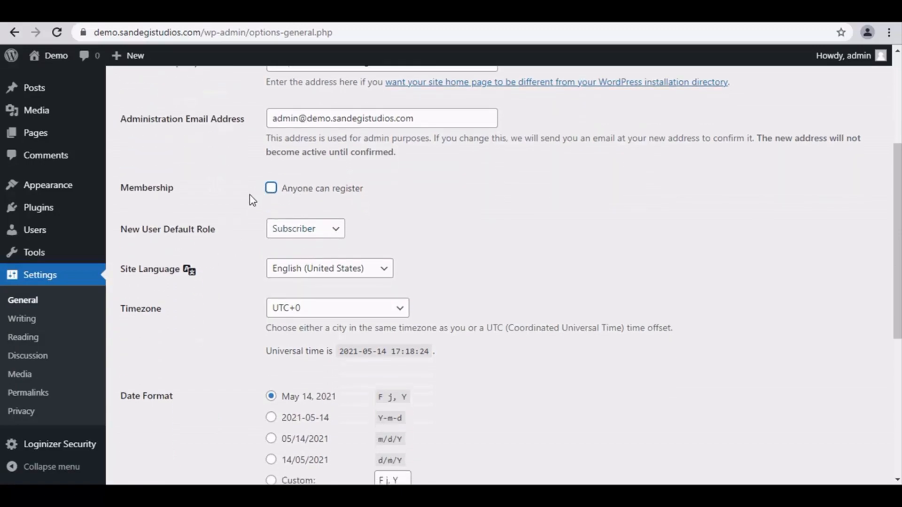
left_click(293, 228)
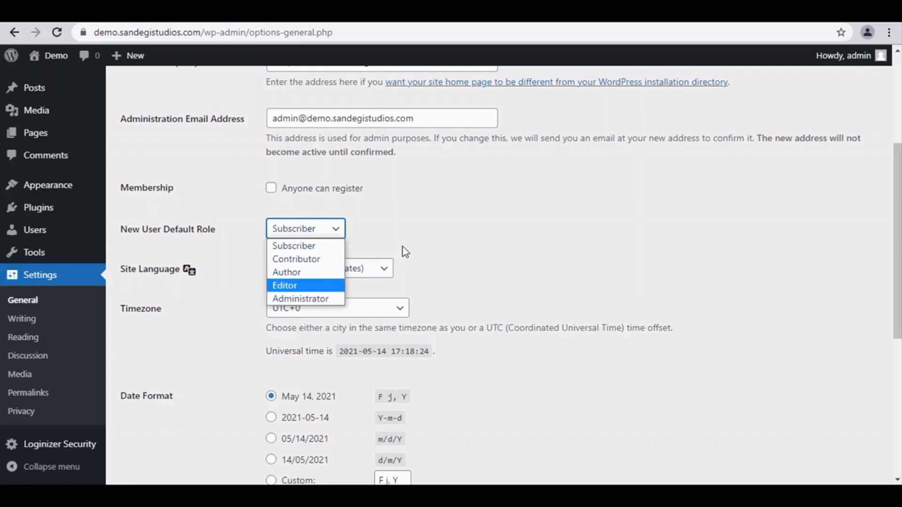
left_click(373, 232)
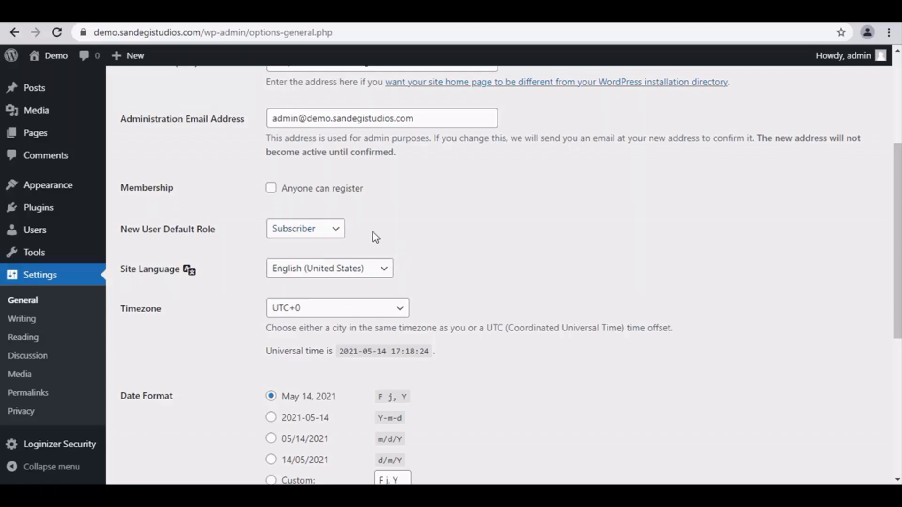
left_click(337, 271)
left_click(338, 273)
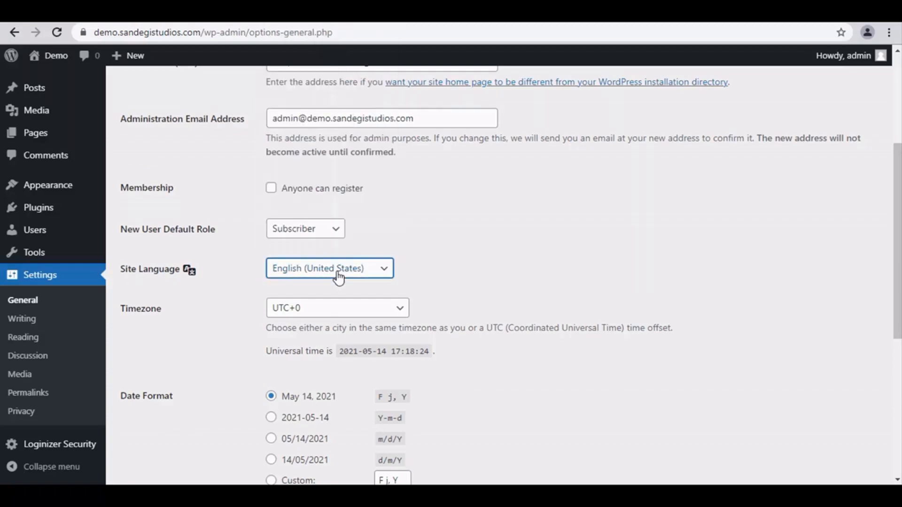
scroll(340, 273, "down", 3)
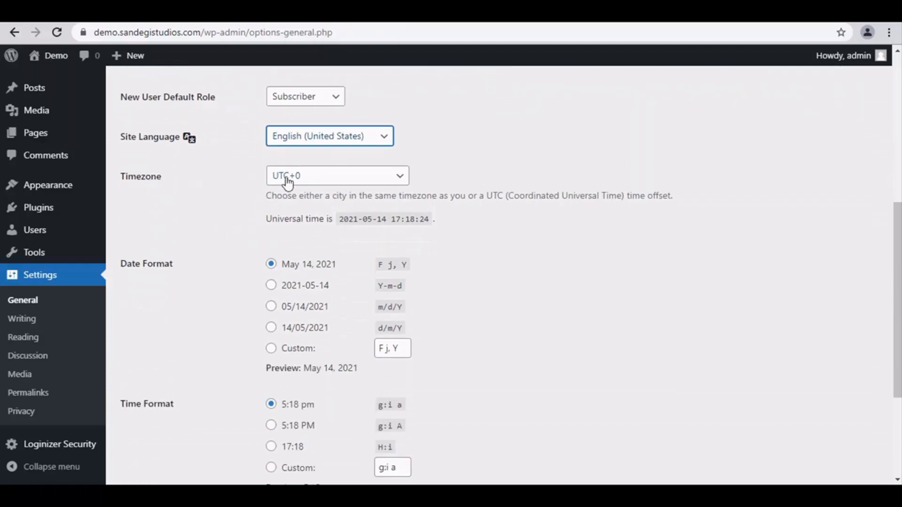
left_click(313, 177)
left_click(314, 177)
Step: Examine the date format, time format and week start day options, and return to the start of the General settings
scroll(286, 263, "down", 3)
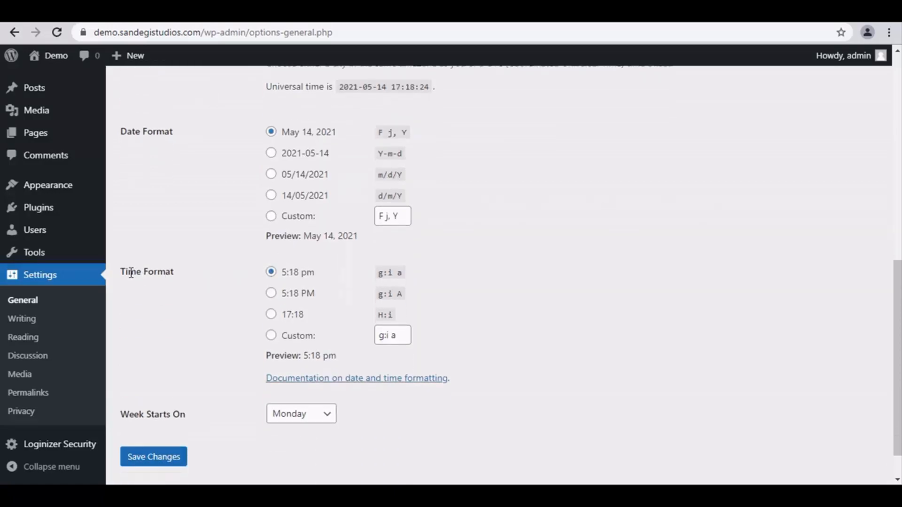
scroll(149, 272, "down", 1)
left_click(319, 375)
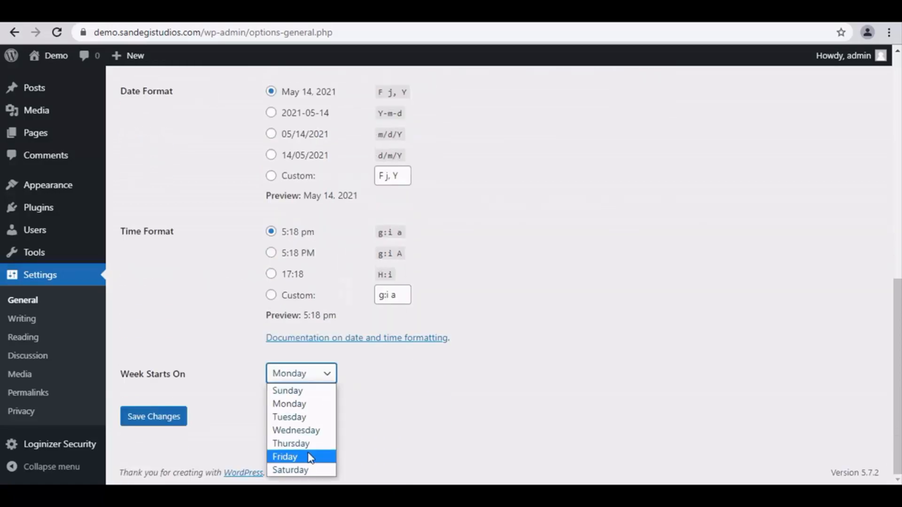
left_click(321, 375)
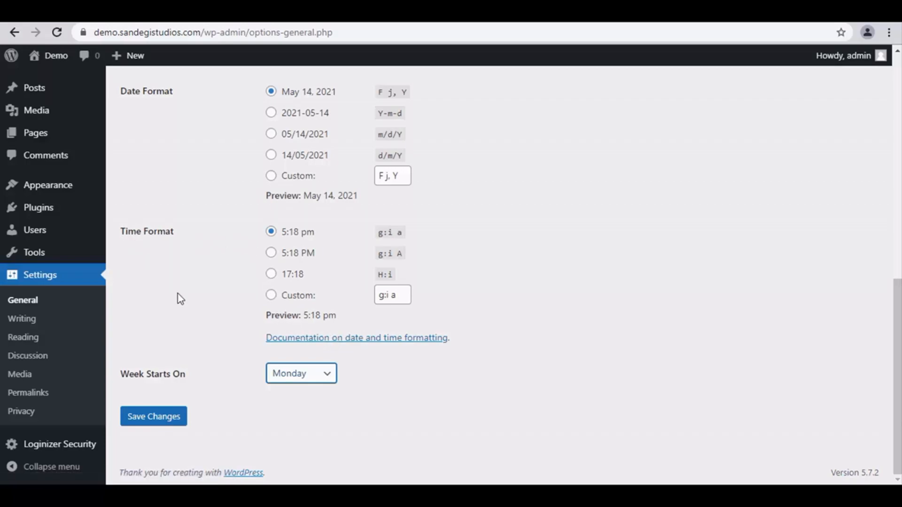
left_click(187, 312)
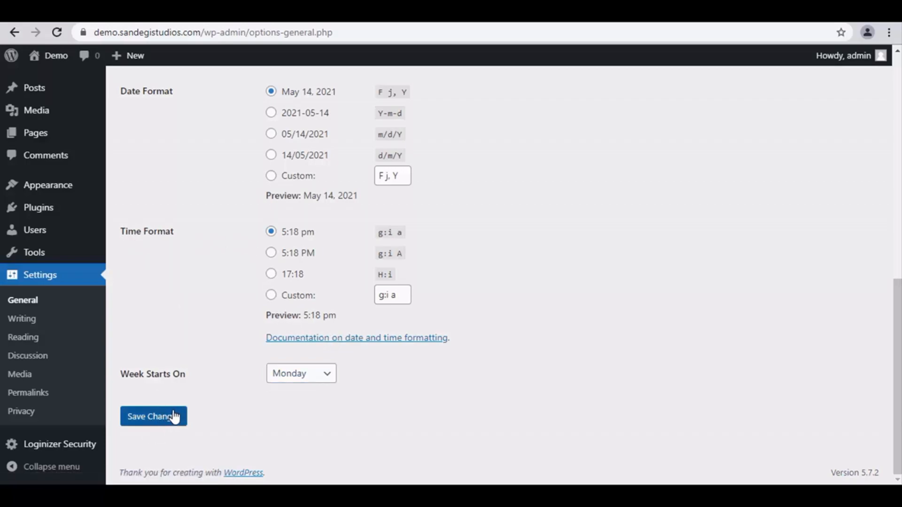
scroll(175, 416, "up", 8)
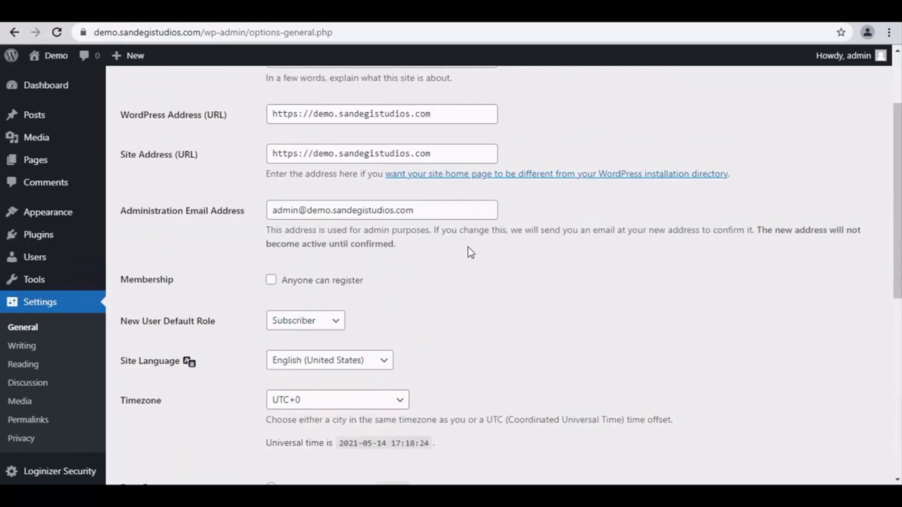
scroll(470, 249, "up", 3)
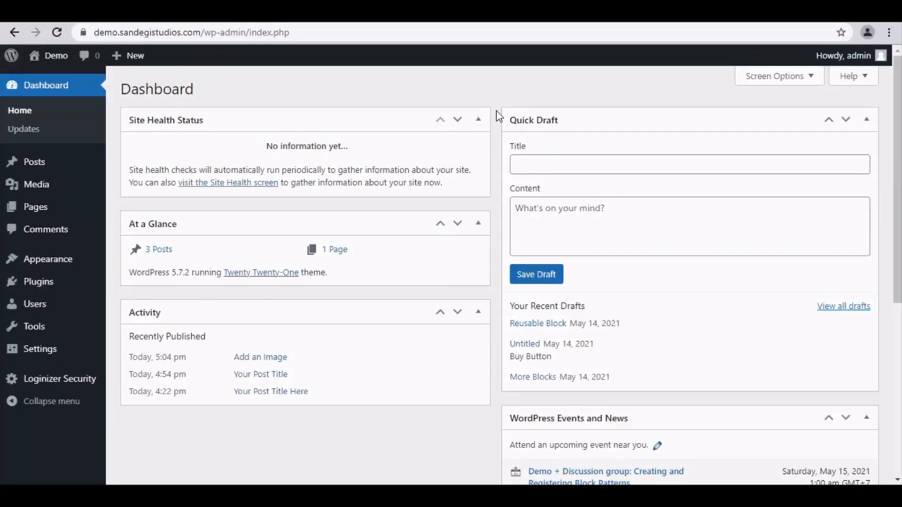
Step: Open the Writing settings and look at the default post category choices without changing them
mouse_move(40, 349)
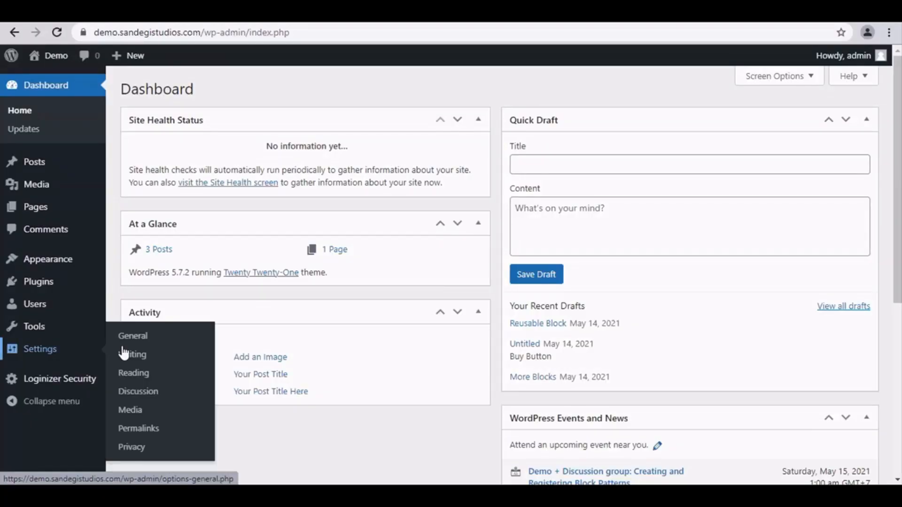
left_click(172, 355)
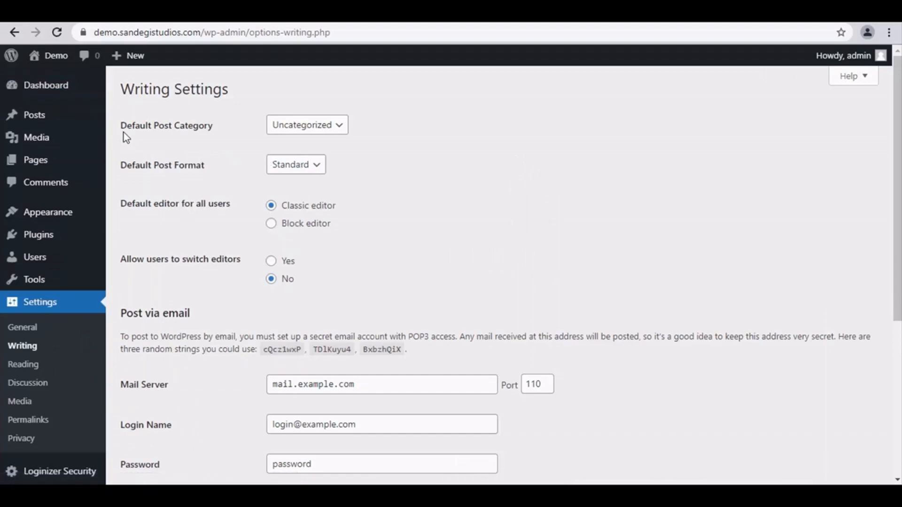
left_click(308, 125)
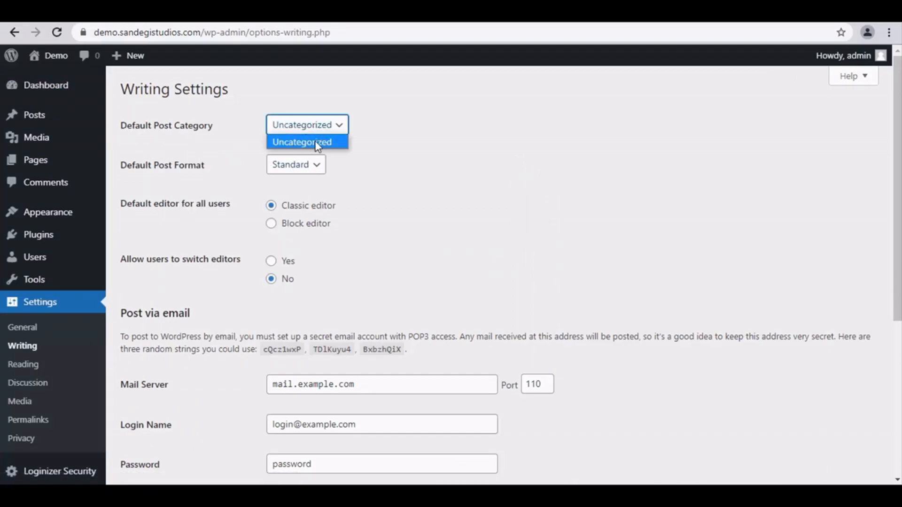
left_click(387, 150)
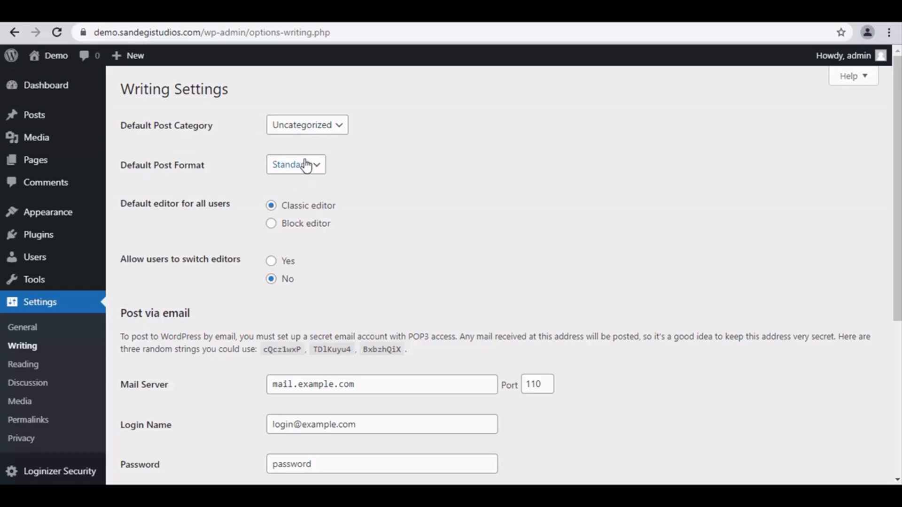
Step: Examine the default editor, post via email and update services settings for writing
scroll(273, 230, "down", 1)
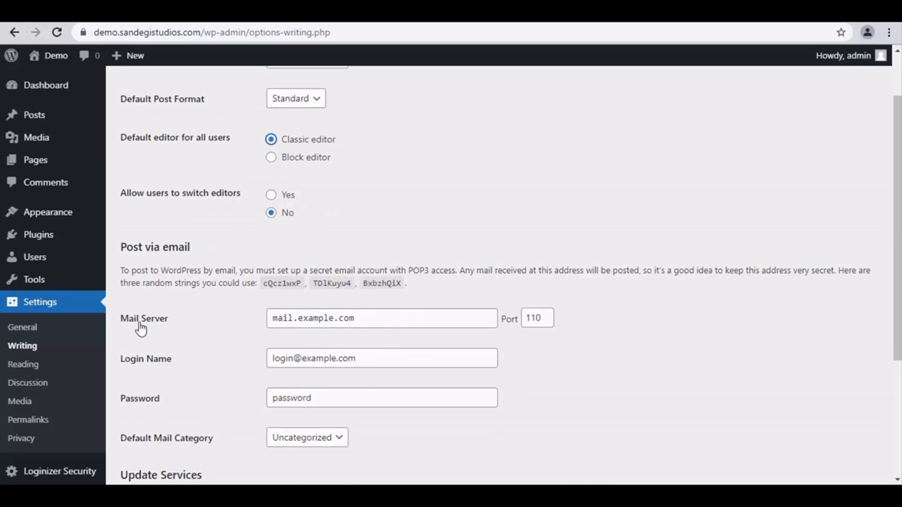
scroll(226, 371, "down", 3)
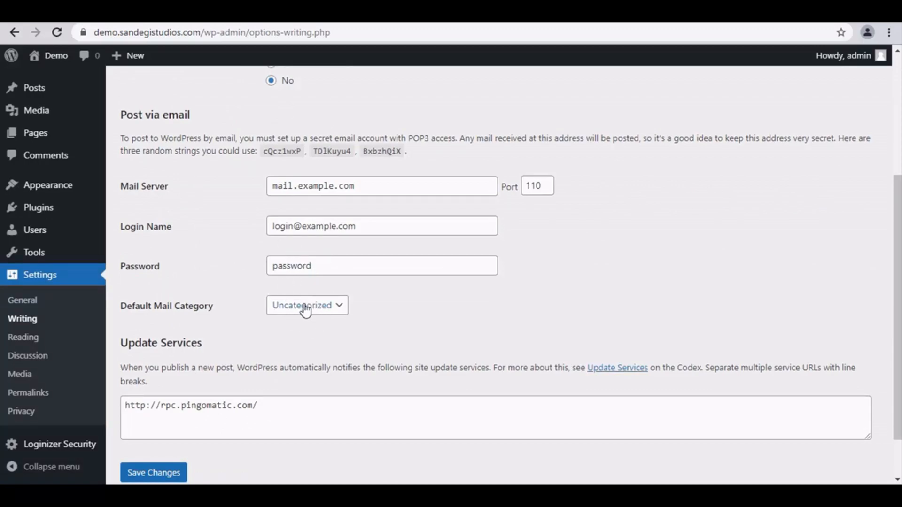
scroll(306, 310, "down", 2)
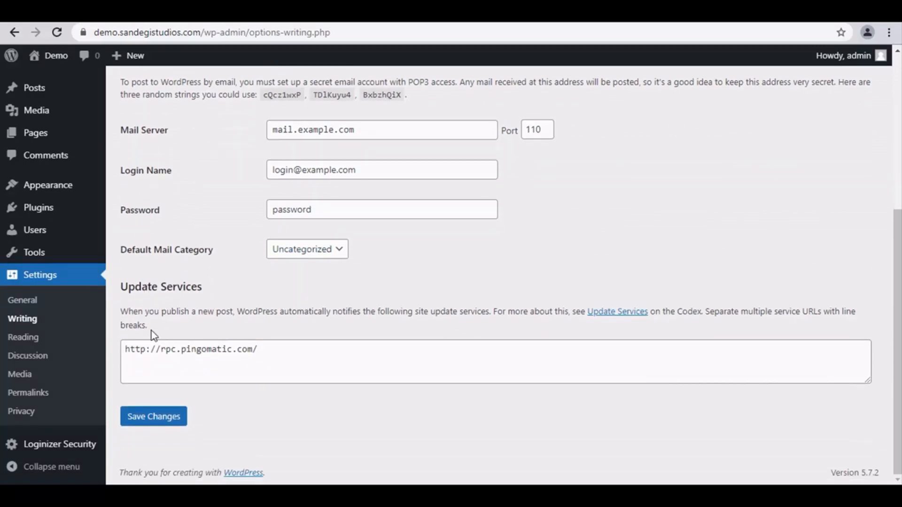